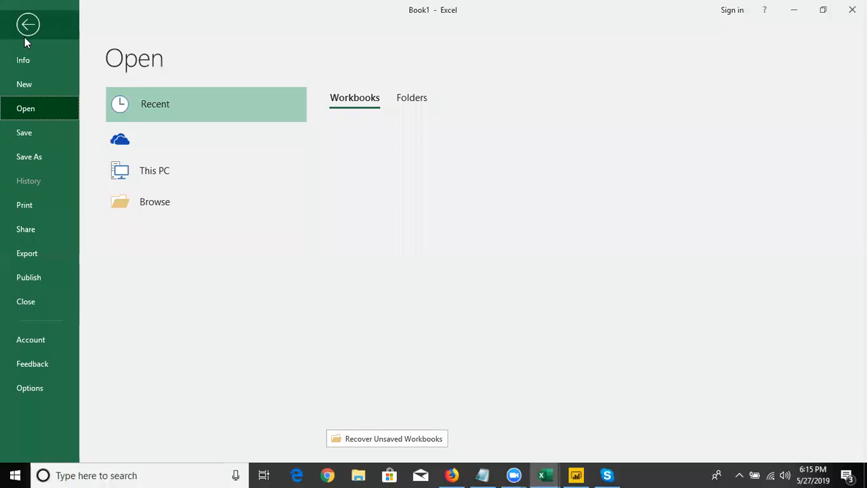
Return to the blank worksheet and enter the headers Name, Roll and Amt in A1:C1
left_click(26, 35)
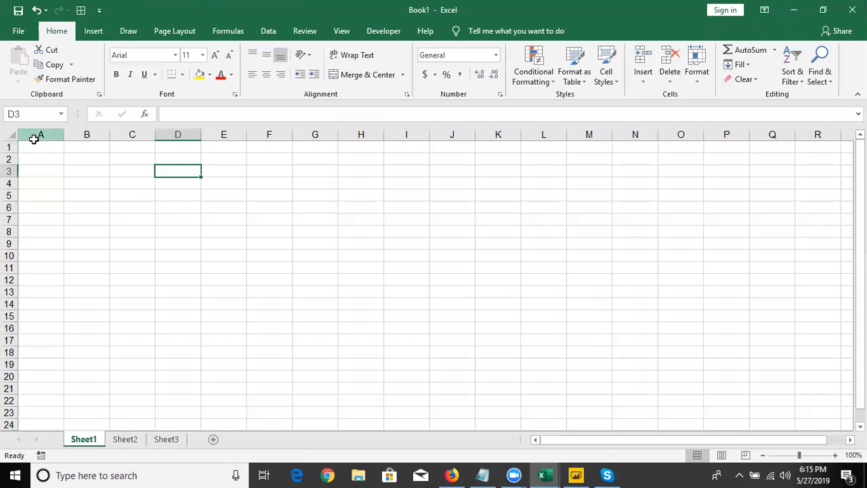
left_click(34, 137)
left_click(38, 153)
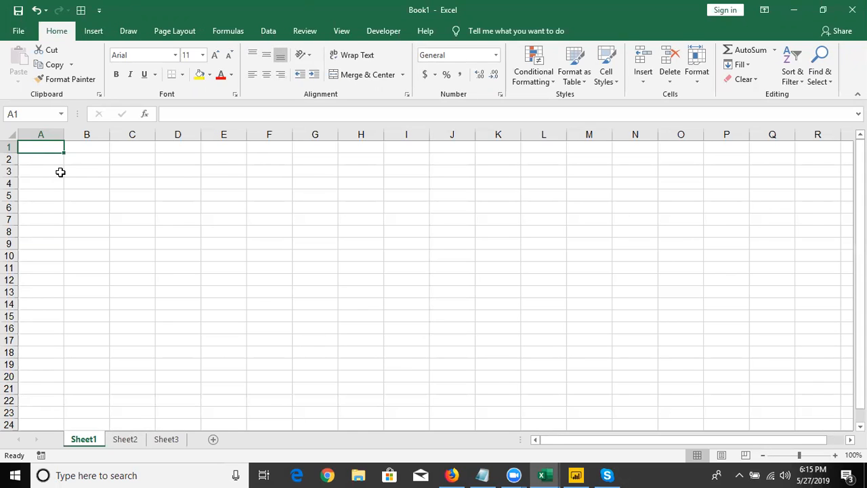
key("Down")
key("Up")
type("Name")
key("Tab")
type("Roll")
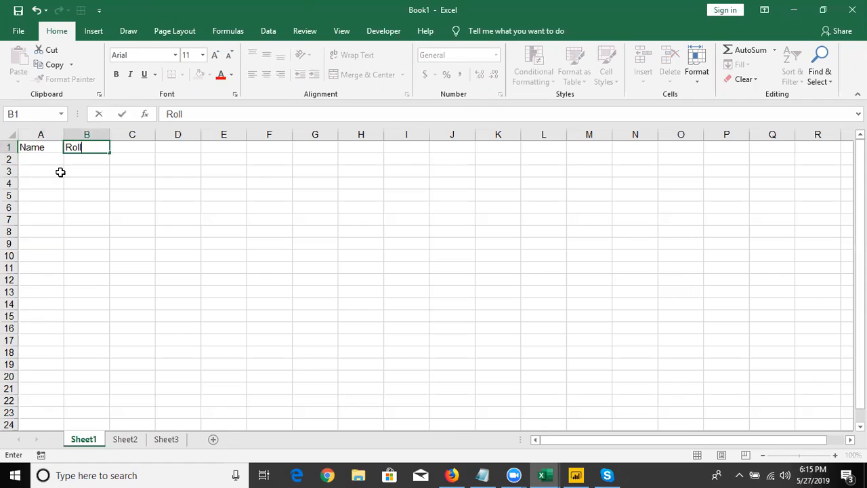
key("Tab")
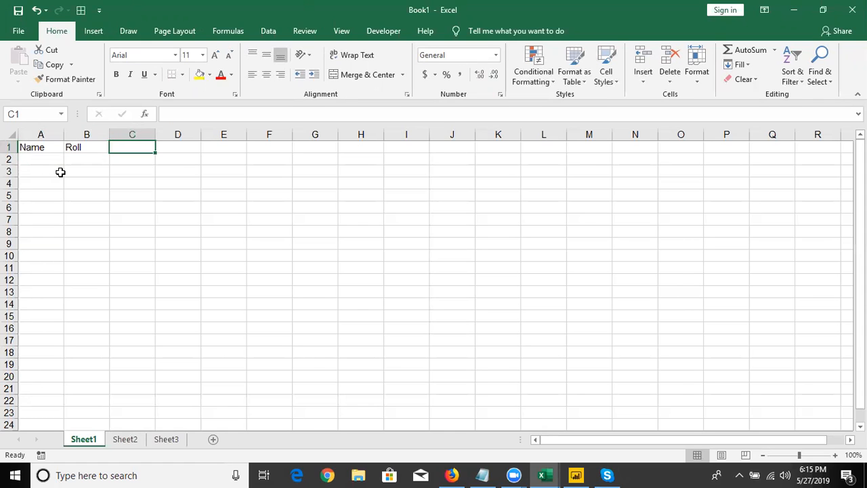
type("Amt")
key("Return")
Enter the first person's name in A2 and autofill the list of names down to A9
type("Puja")
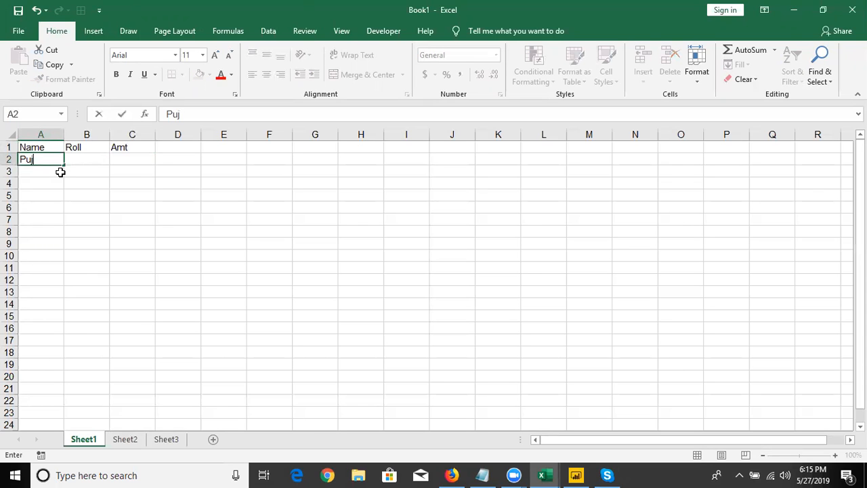
key("Return")
left_click(66, 160)
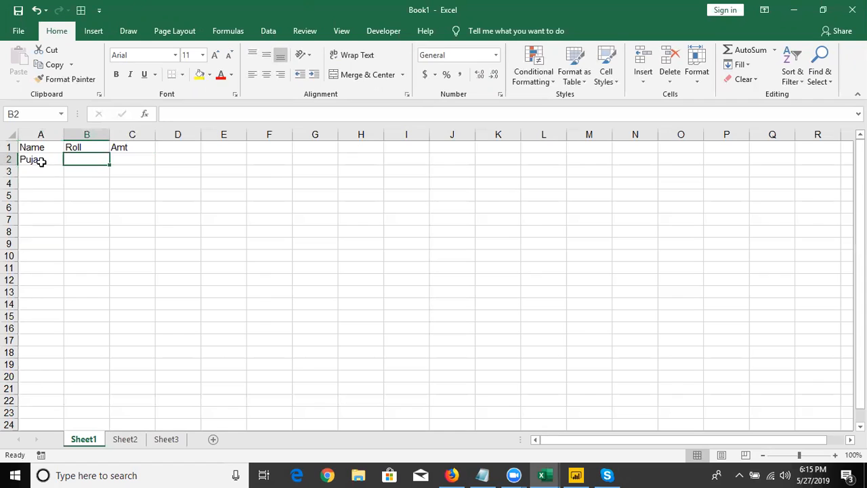
left_click(39, 161)
left_click_drag(65, 165, 61, 245)
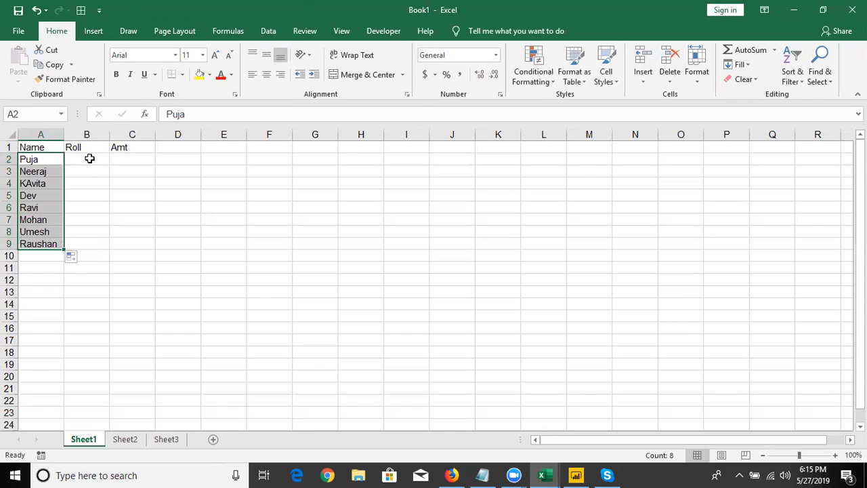
Enter 1 in B2 and the formula =B2+1 in B3 to start the Roll numbering
left_click(90, 157)
type("1")
key("Return")
type("=1+")
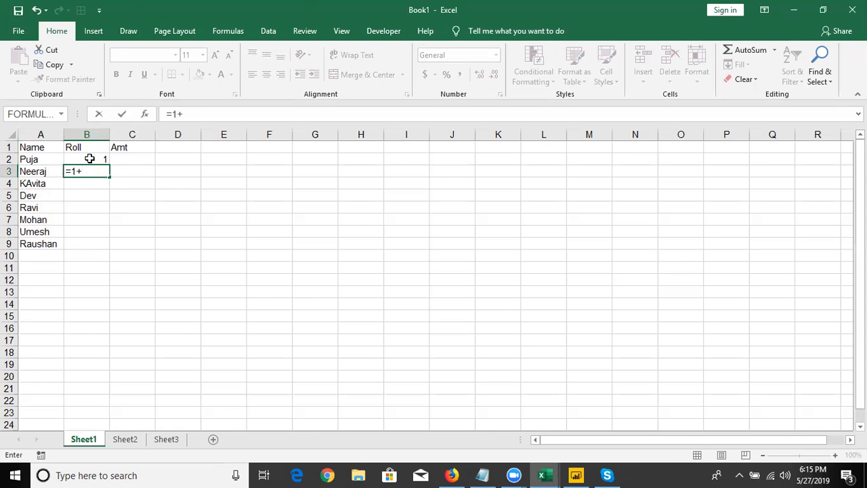
key("Escape")
type("=1")
key("BackSpace")
left_click(90, 158)
type("+6")
key("BackSpace")
type("1")
key("ctrl+Return")
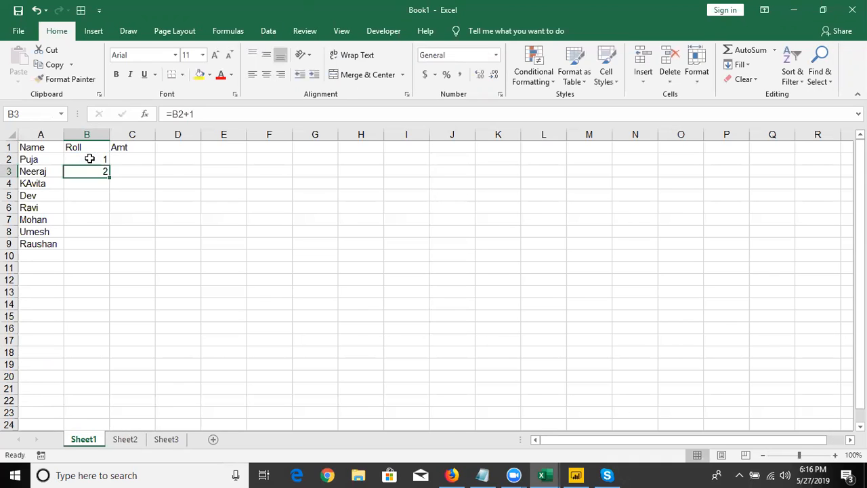
Fill the Roll formula from B3 down to B9
left_click(107, 179)
left_click(107, 174)
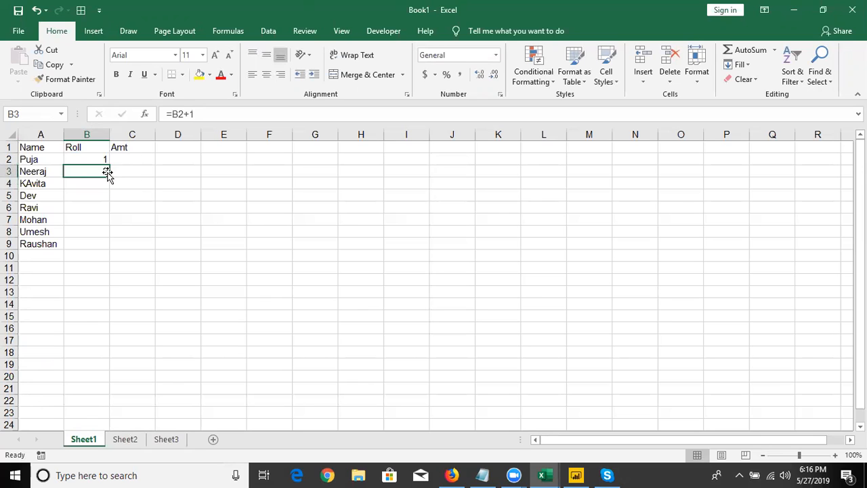
double_click(109, 177)
Enter the formula =RANDBETWEEN(10,90) in C2 under the Amt header
left_click(128, 161)
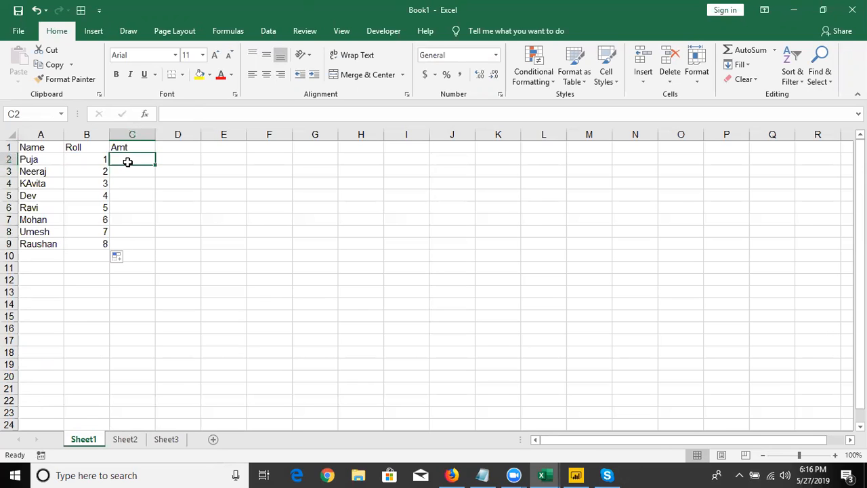
type("=ra")
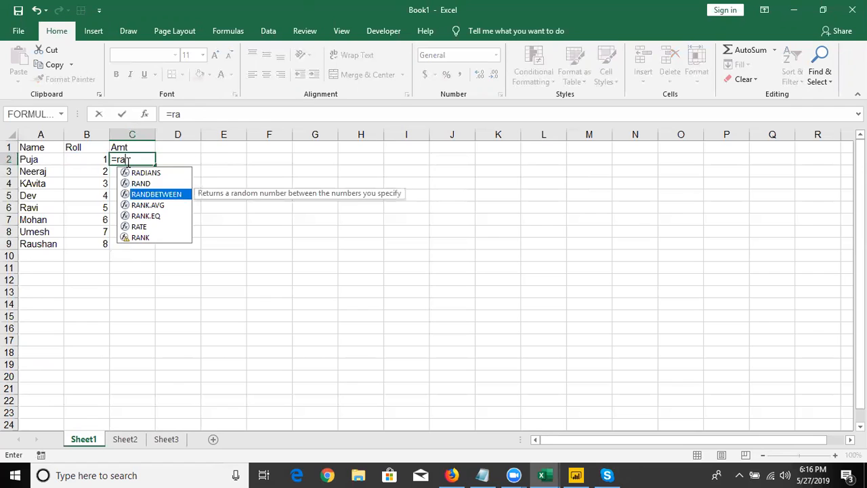
key("Tab")
type("10,90")
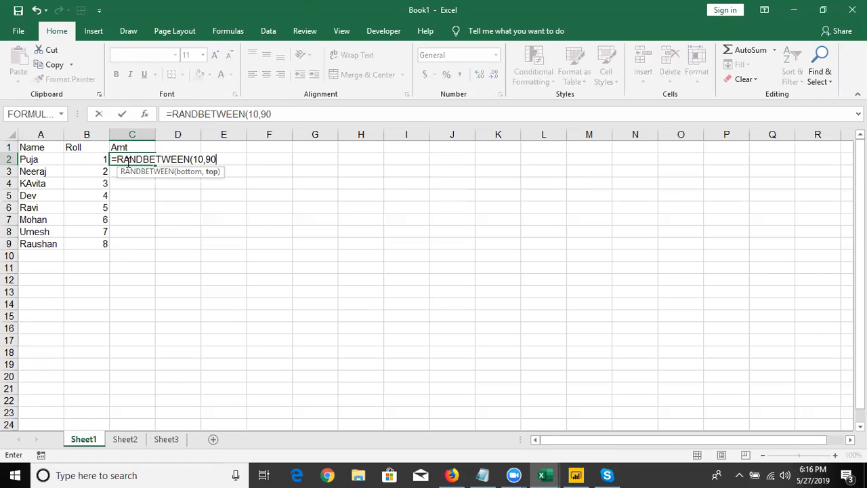
key("Return")
Fill the RANDBETWEEN formula from C2 down through C9
key("ctrl+Down")
key("Right")
key("ctrl+shift+Up")
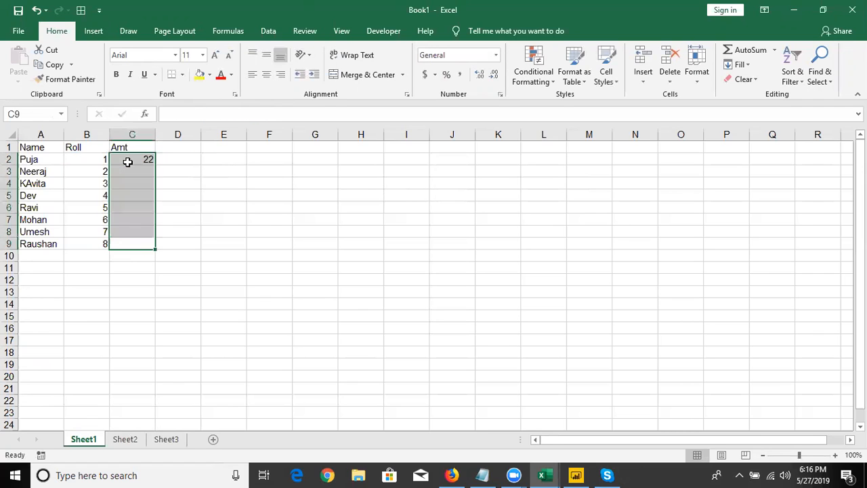
key("ctrl+d")
key("ctrl+q")
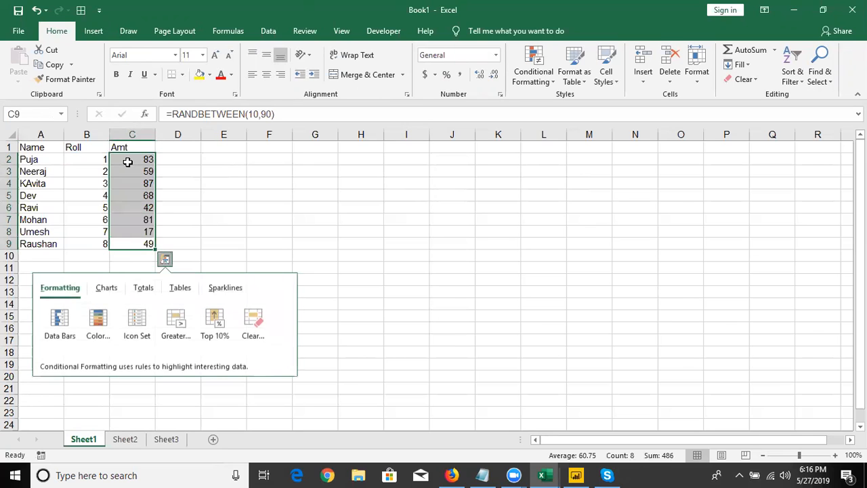
Open the formula in C2 and recommit it to recalculate the random amounts
left_click(137, 158)
double_click(138, 158)
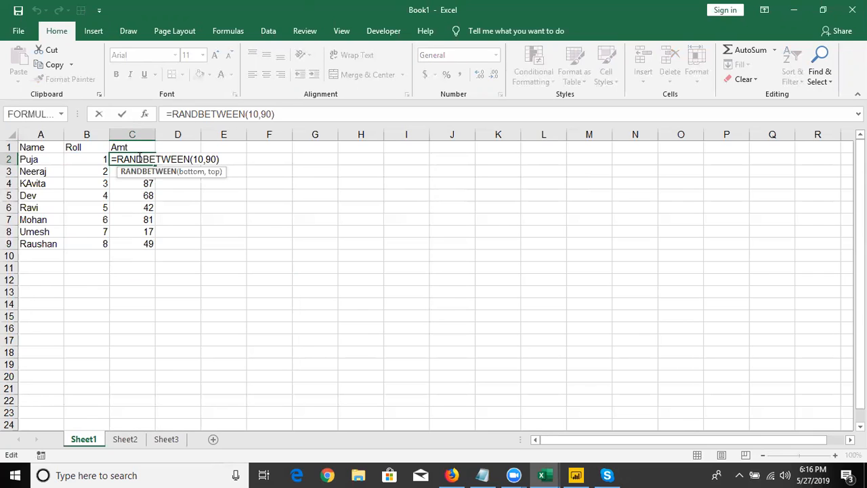
key("ctrl+Return")
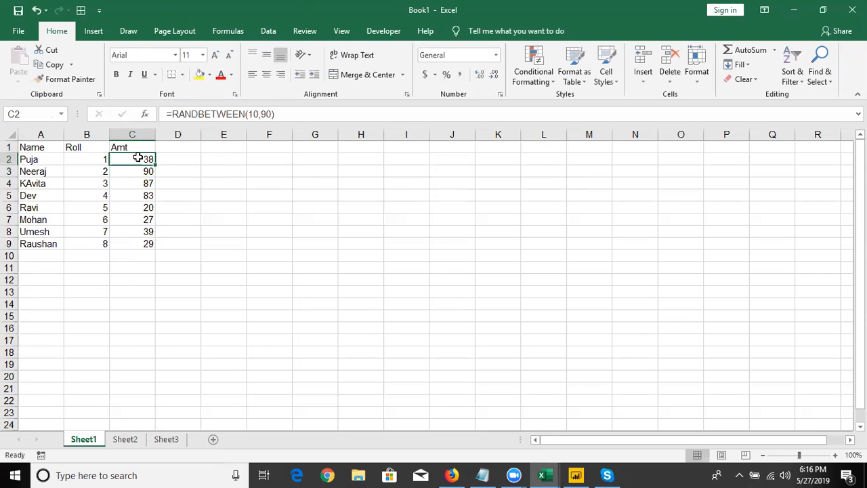
Fill the table A1:C9 with standard orange and apply All Borders to it
key("Up")
key("Left")
key("Left")
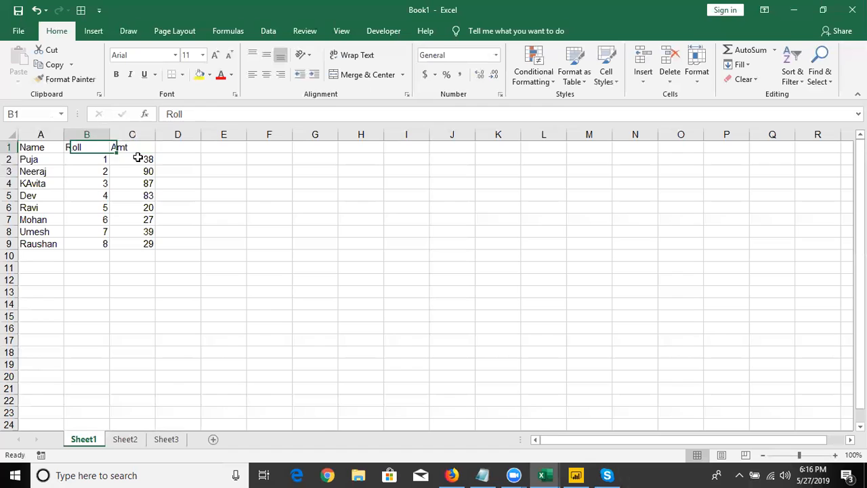
key("shift+Right")
key("shift+Right")
key("shift+Down")
key("shift+Down")
key("shift+Down")
key("shift+Down")
key("shift+Down")
key("shift+Down")
key("shift+Down")
key("shift+Down")
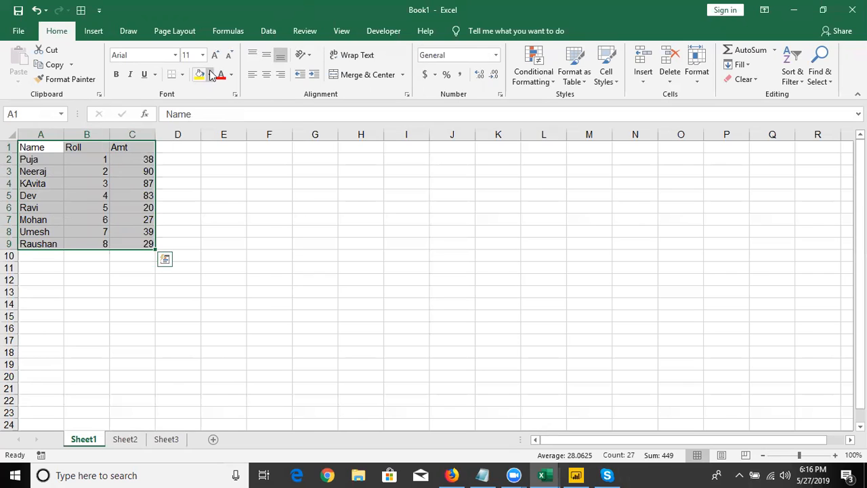
left_click(210, 74)
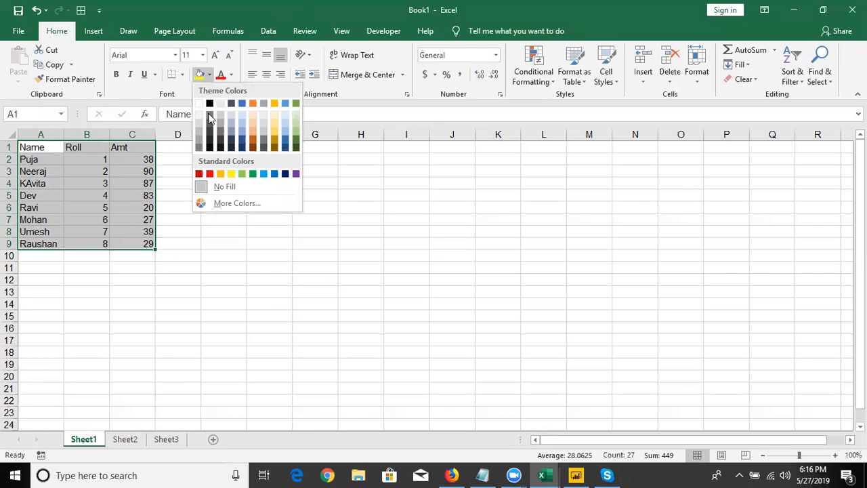
left_click(220, 174)
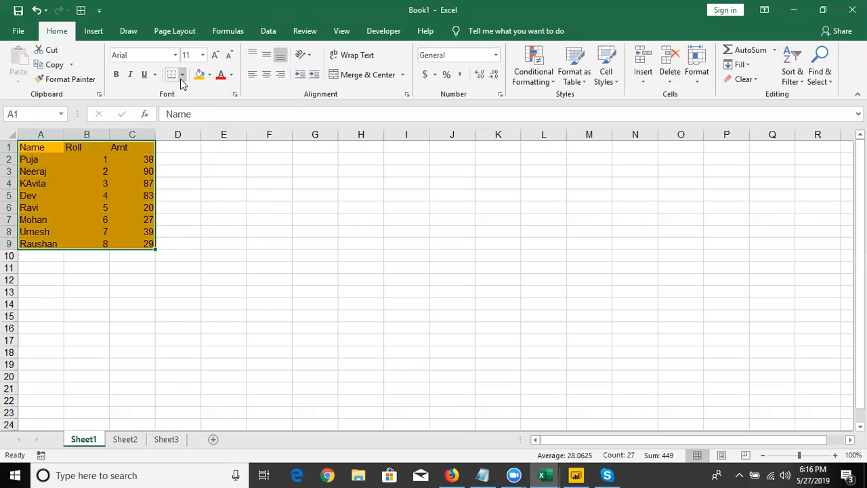
left_click(182, 76)
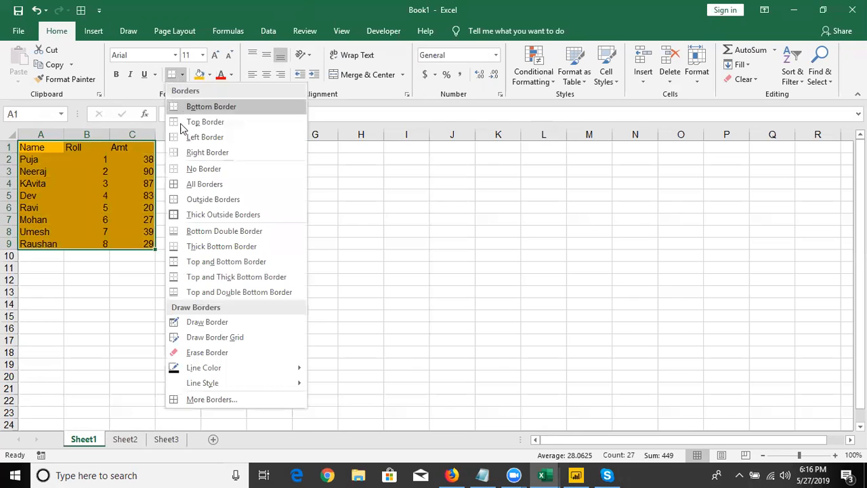
left_click(203, 184)
Commit blank entries in E3 and F3 to watch the random amounts recalculate
left_click(234, 170)
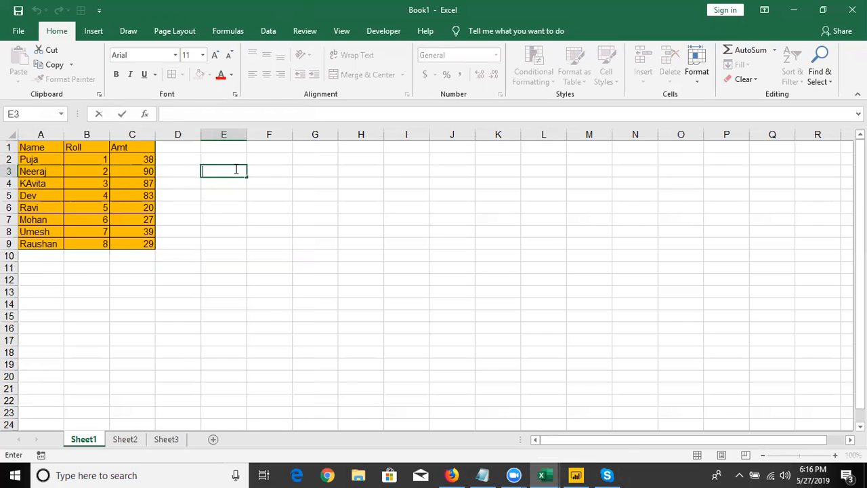
key("Return")
key("Left")
key("Left")
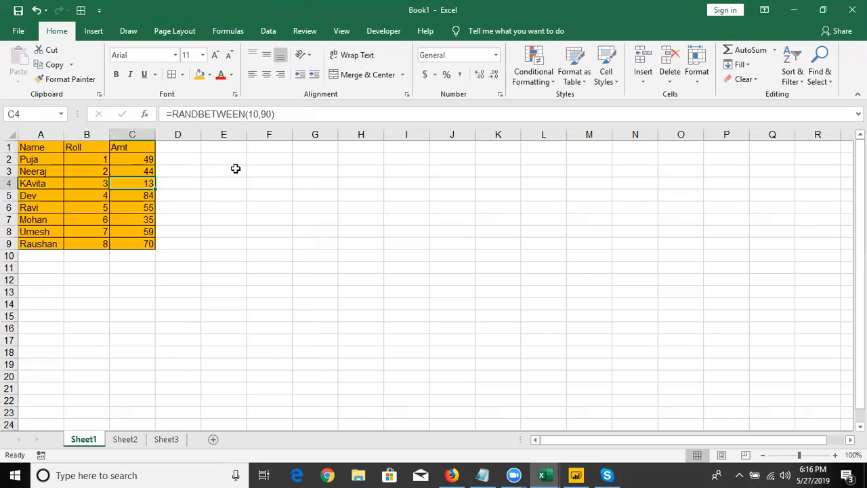
double_click(265, 168)
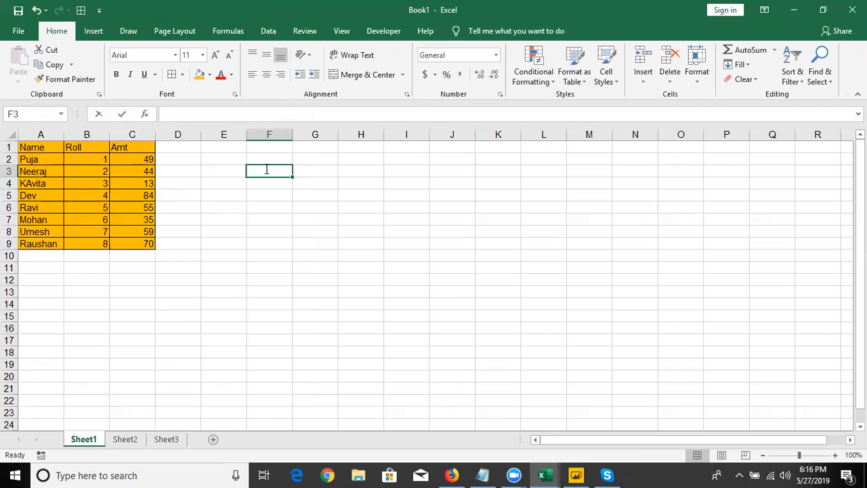
key("Return")
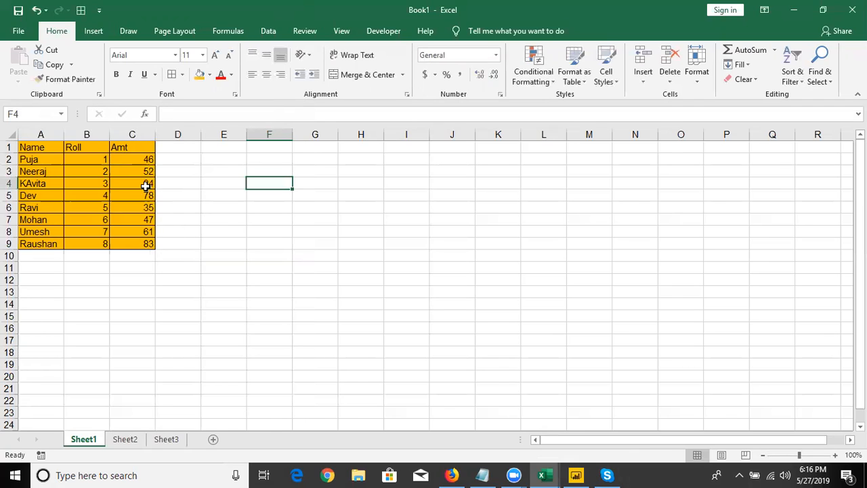
Examine the Amt cells and the bottom and top arguments of the RANDBETWEEN formula in C2
left_click_drag(143, 162, 142, 229)
left_click(142, 218)
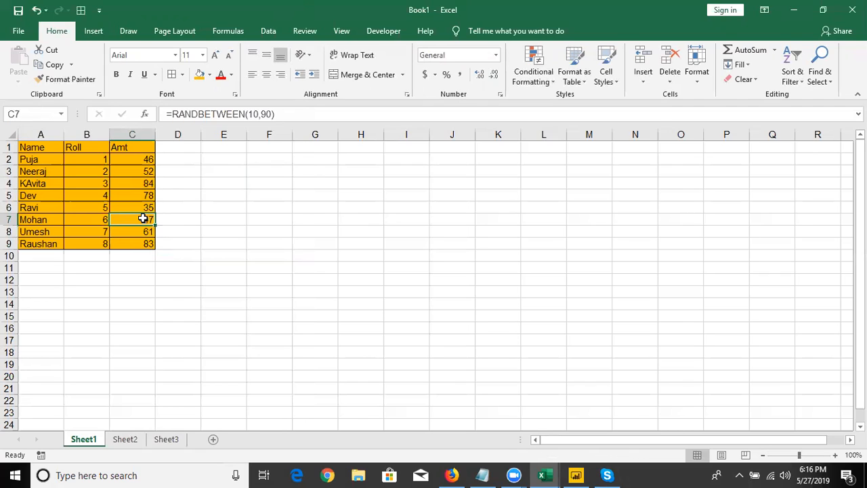
left_click(149, 168)
left_click(150, 159)
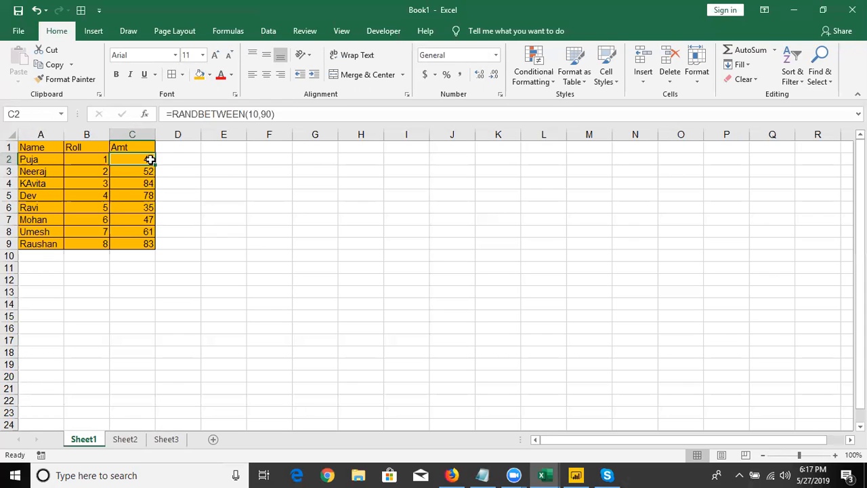
double_click(150, 159)
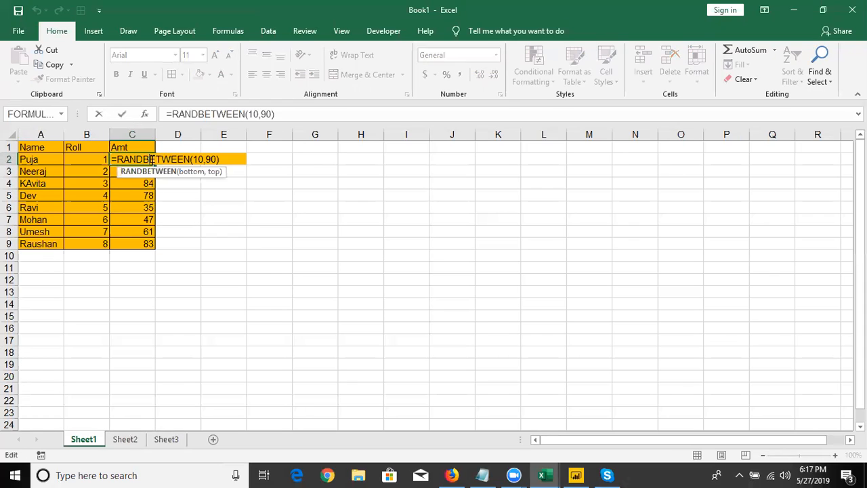
left_click(210, 159)
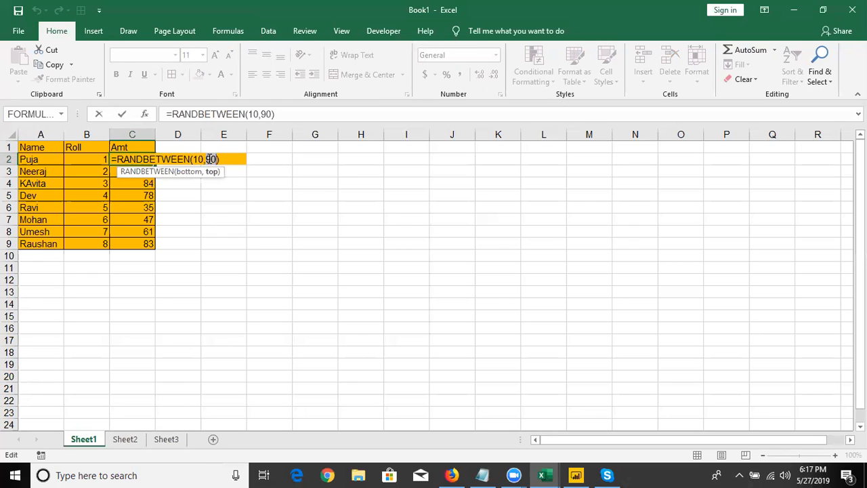
left_click_drag(210, 159, 202, 159)
left_click_drag(200, 160, 222, 165)
key("ctrl+Return")
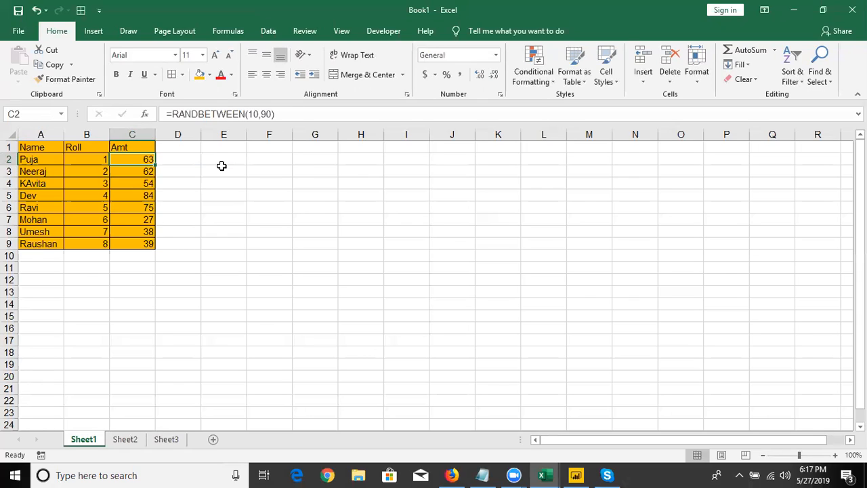
Copy the whole table A1:C9 and paste it starting at I1
key("Up")
key("Left")
key("Left")
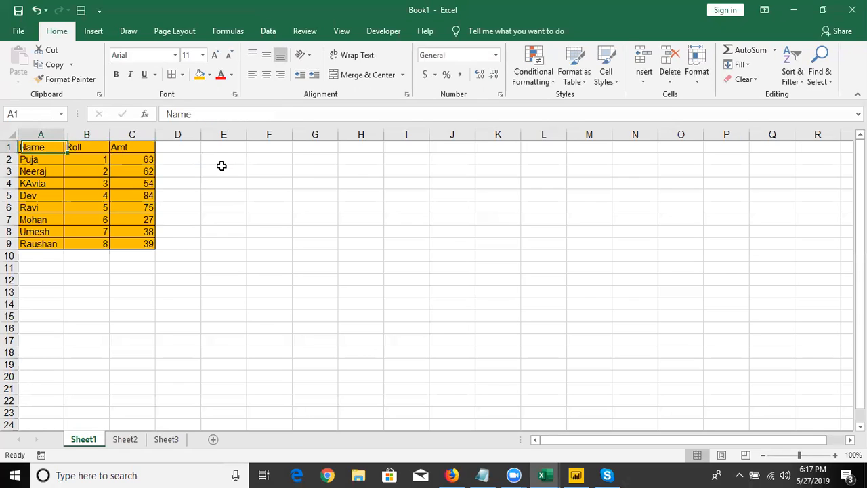
key("ctrl+shift+Right")
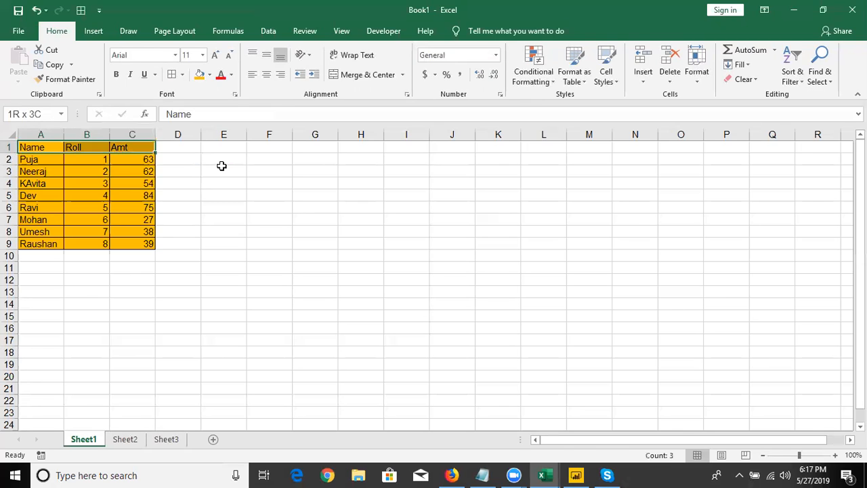
key("ctrl+shift+Down")
key("ctrl+c")
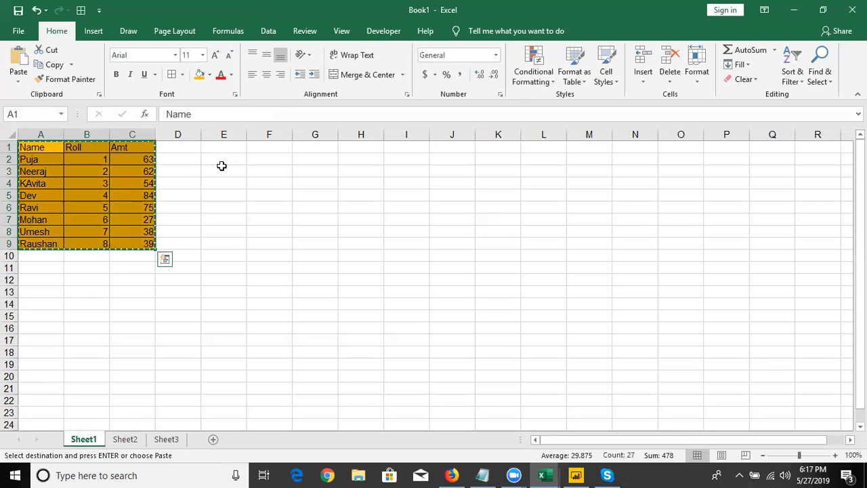
left_click(397, 150)
key("ctrl+v")
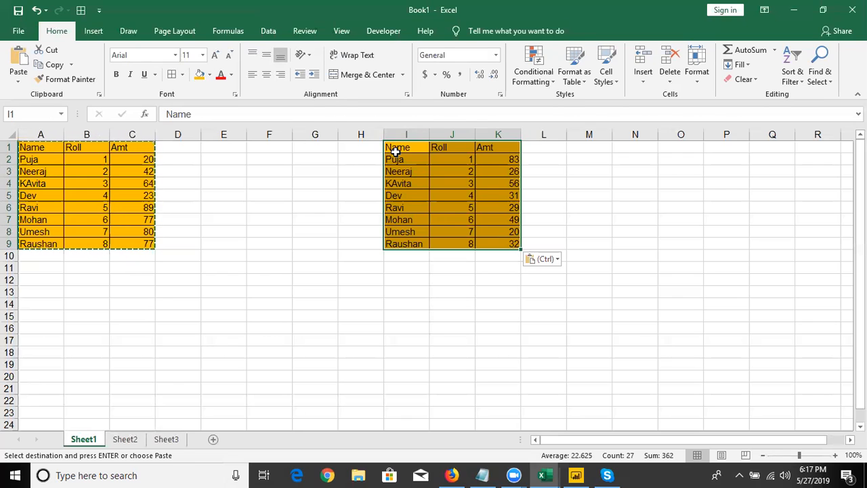
Undo the table paste at I1 and try pasting the copied table there with Paste Special set to All
key("ctrl+z")
left_click(390, 151)
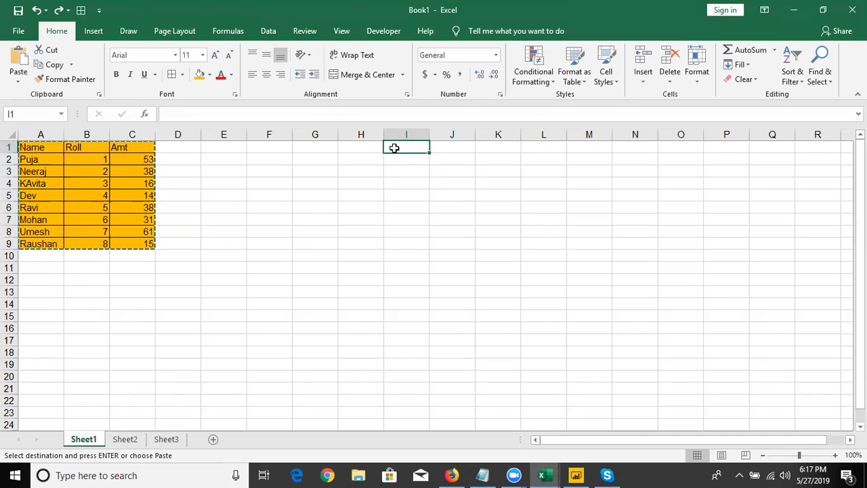
right_click(394, 147)
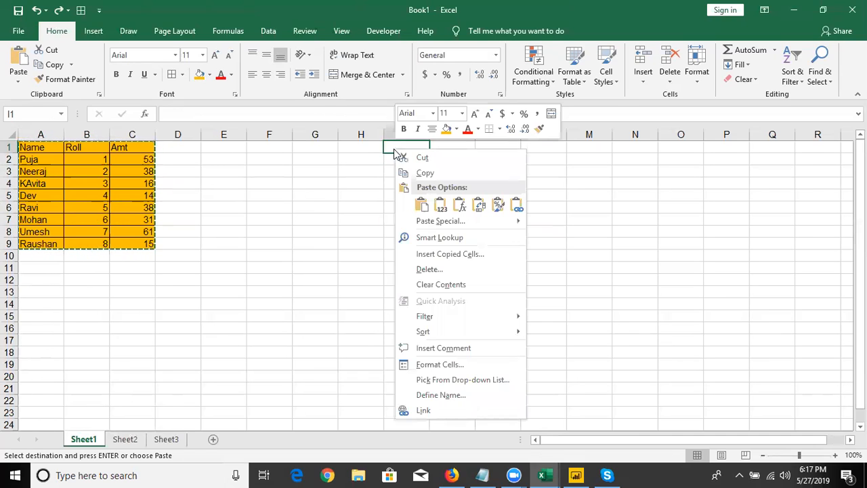
left_click(434, 222)
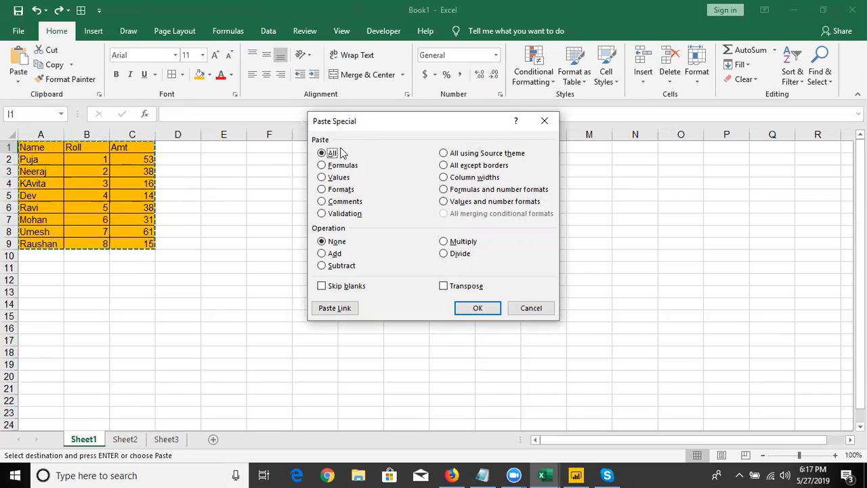
left_click(460, 309)
key("ctrl+z")
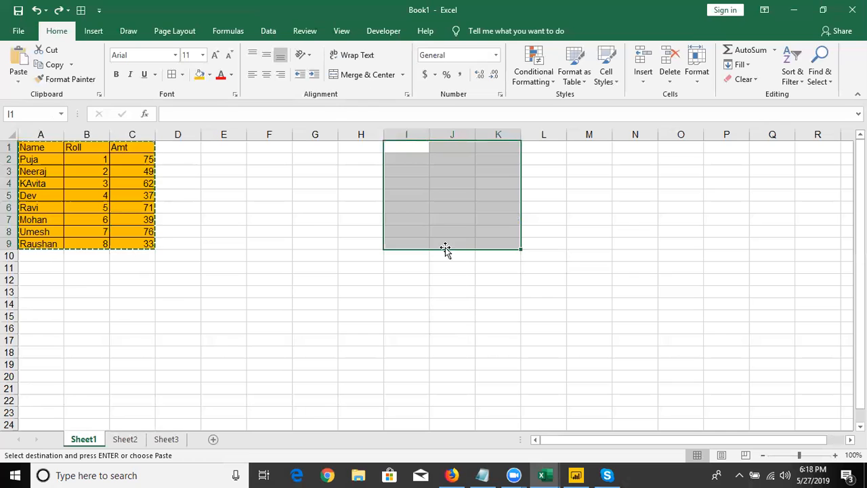
Paste only the formulas of the copied table A1:C9 starting at I1, using Paste Special
right_click(413, 150)
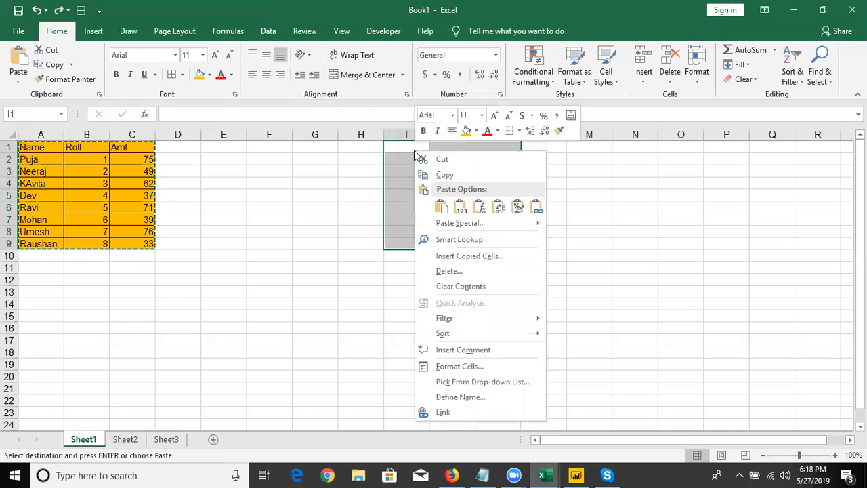
left_click(442, 225)
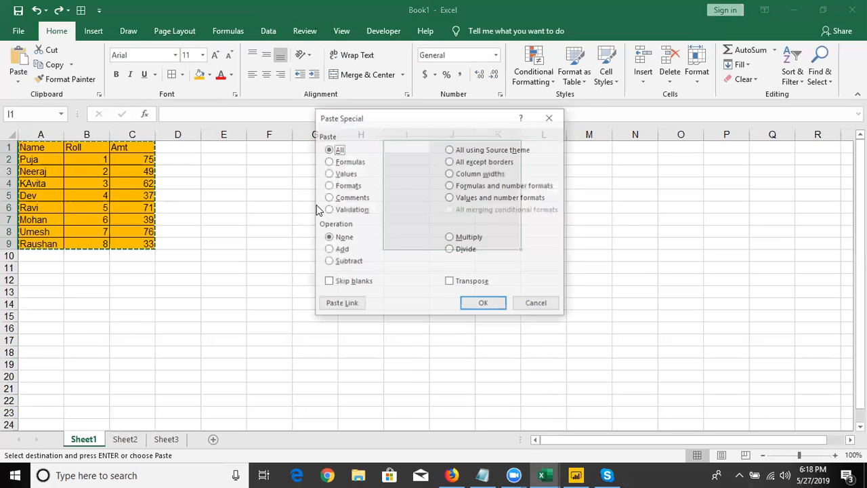
left_click(347, 163)
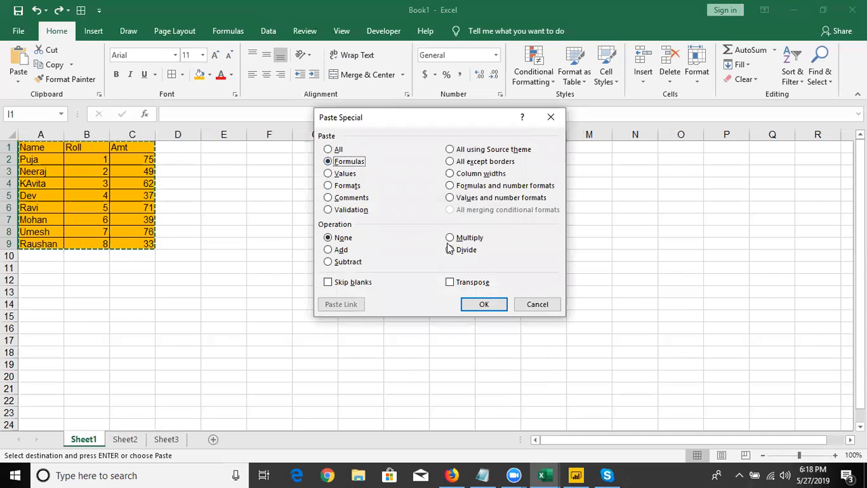
left_click(472, 308)
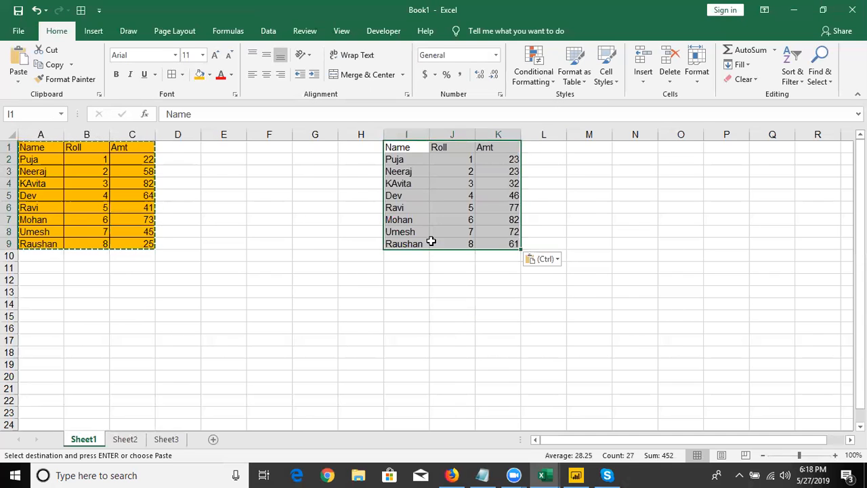
Compare the underlying contents of A2, I2, A1 and C2 between the source table and the pasted copy
left_click(63, 162)
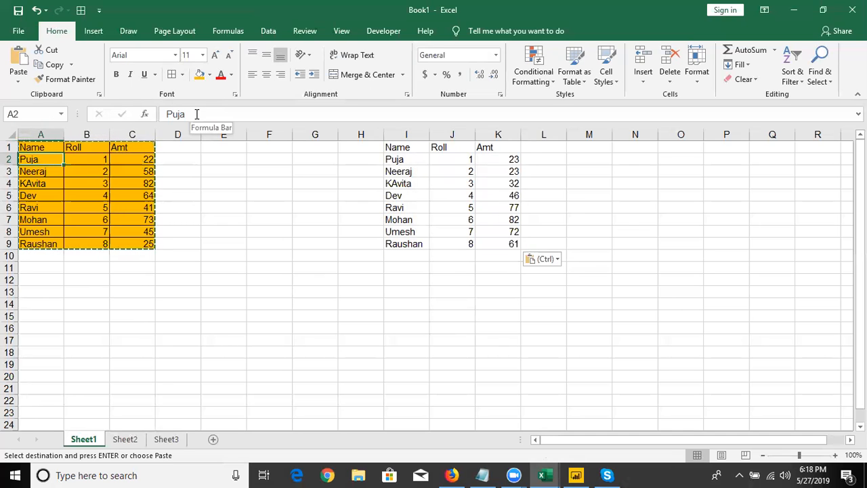
left_click(414, 161)
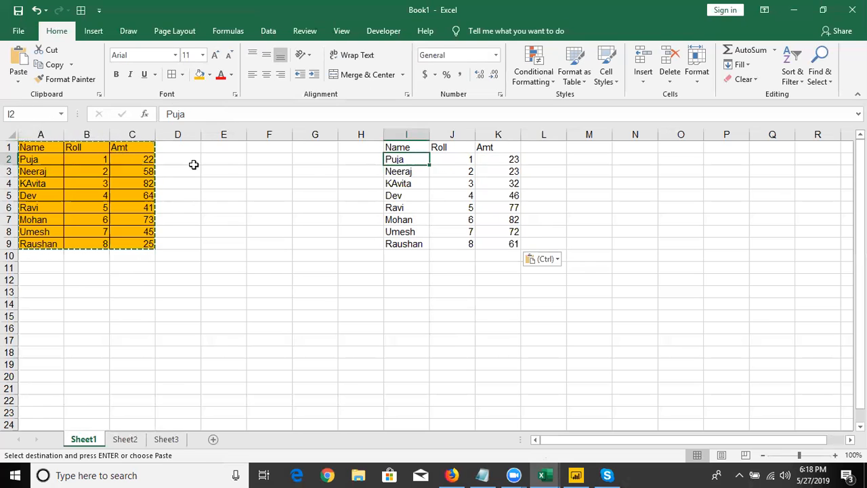
left_click(40, 147)
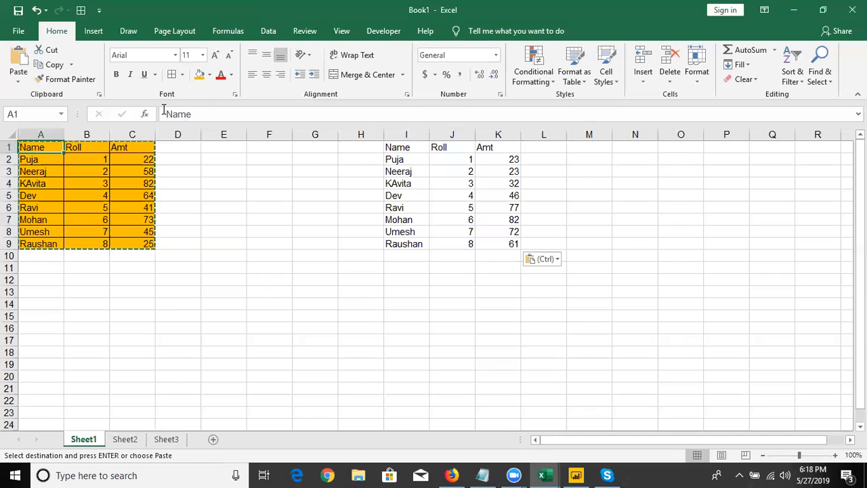
left_click(150, 161)
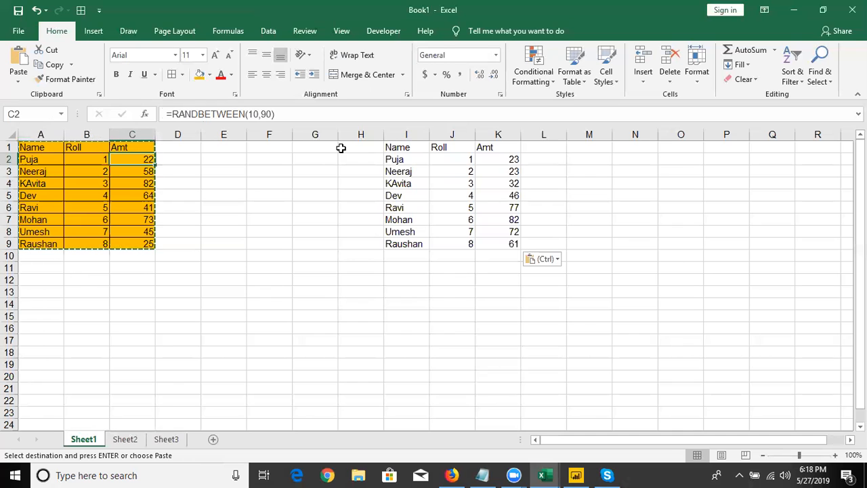
Try pasting the copied table as Values starting at M1 with Paste Special, and remove that paste again
right_click(586, 152)
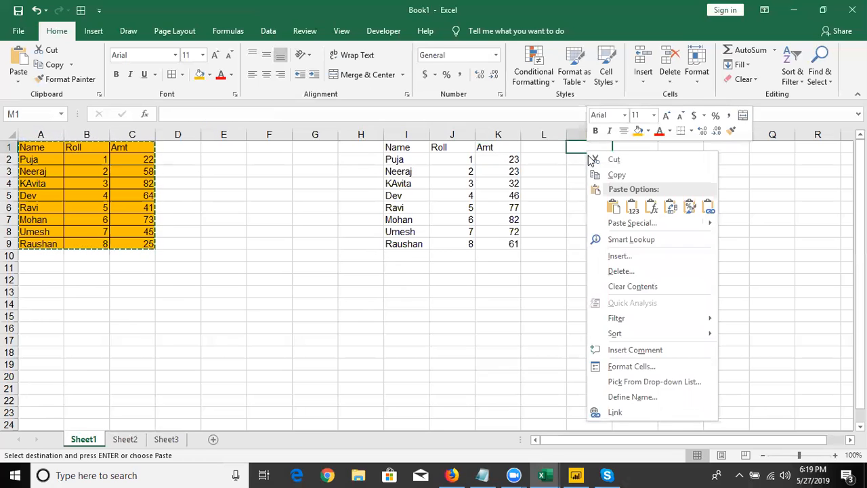
left_click(618, 220)
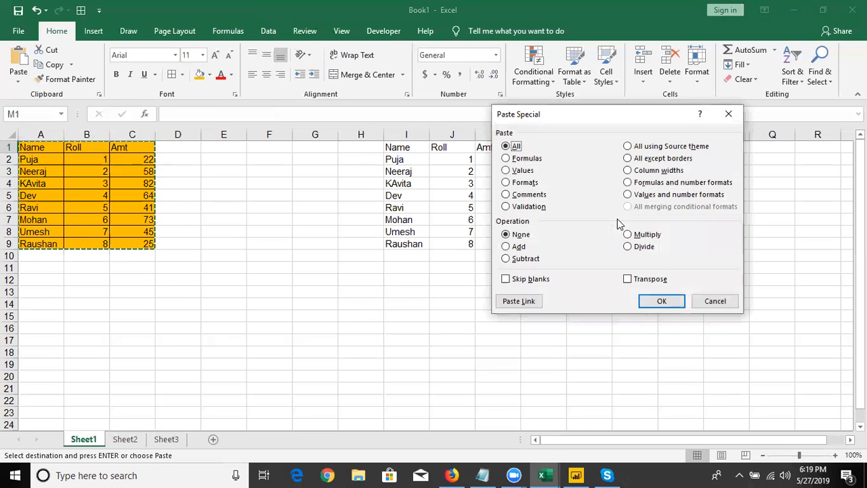
left_click(522, 170)
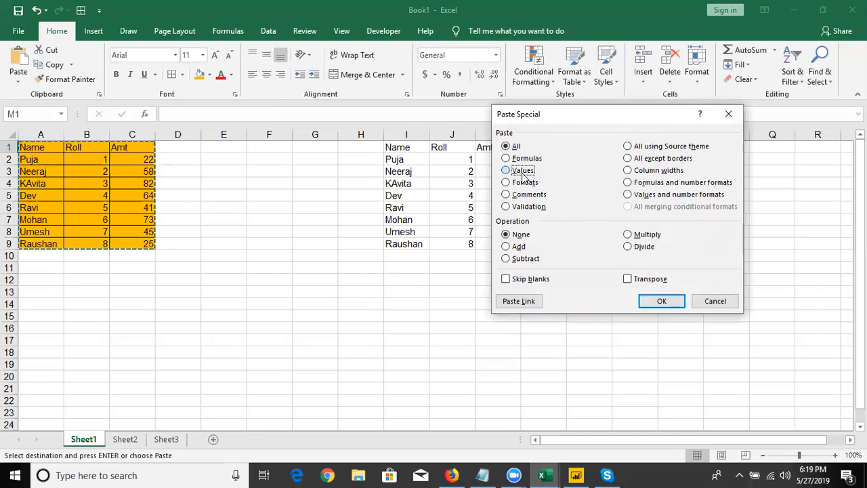
left_click(660, 303)
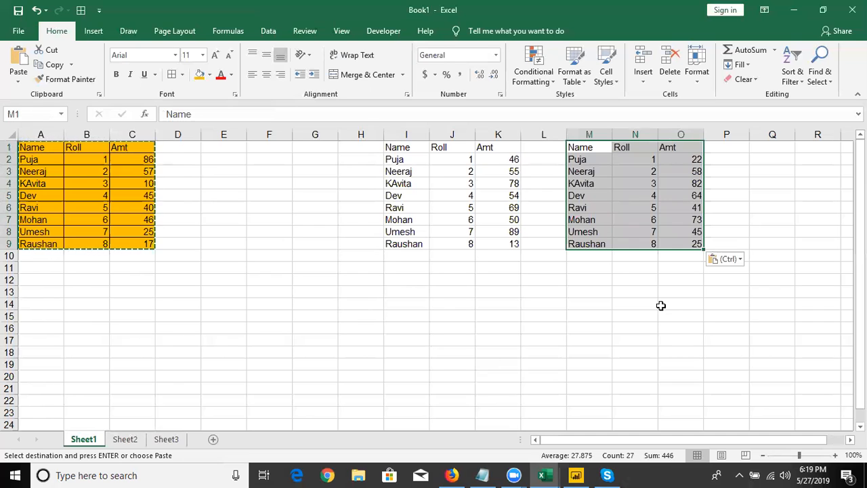
key("Delete")
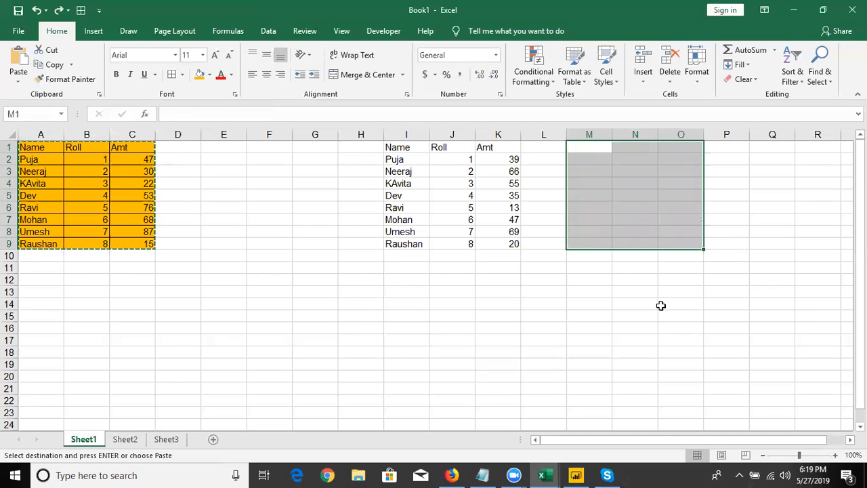
Examine which formulas lie behind the Amt cells of the pasted table in column K
left_click(493, 184)
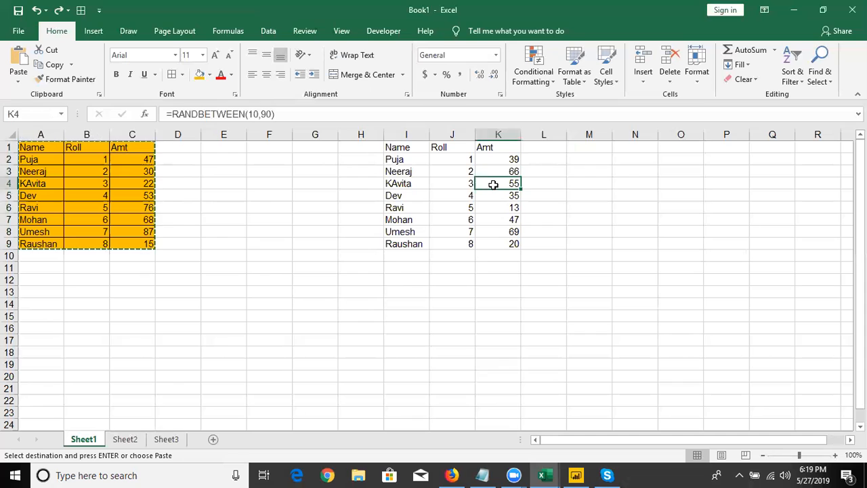
key("Up")
key("Up")
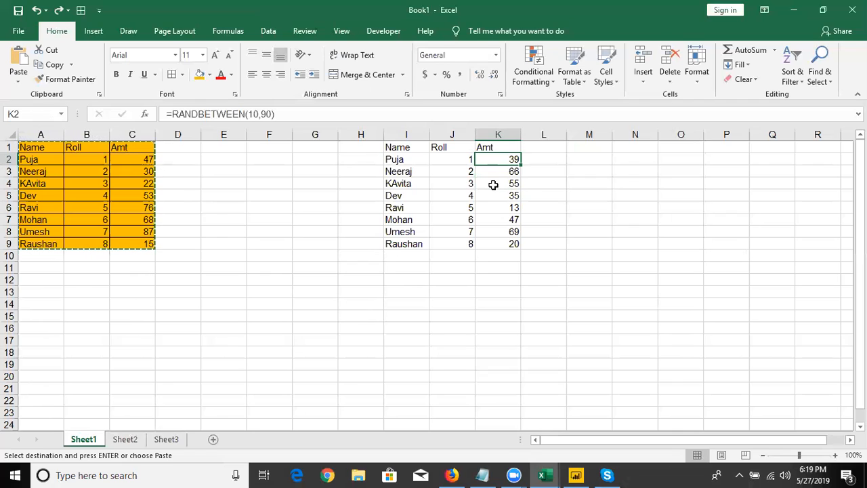
key("Down")
key("Down")
key("Down")
key("Down")
key("Down")
key("Down")
key("Down")
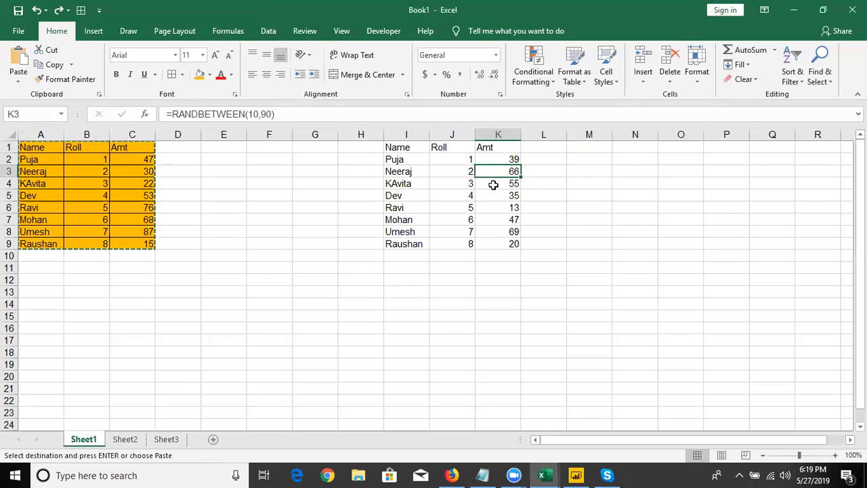
key("Up")
key("Up")
key("Up")
key("Up")
key("Up")
key("Up")
key("Up")
key("Up")
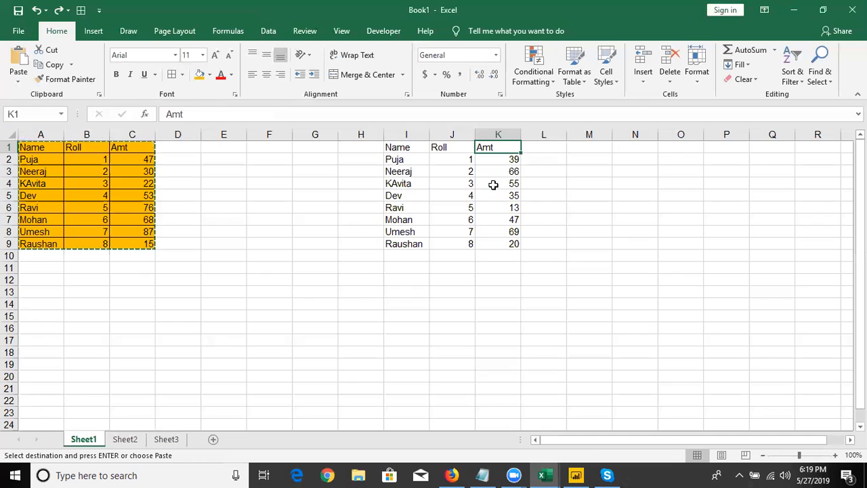
Copy K1:K9 and paste it over itself as Values with Paste Special, check K6, and end copy mode
key("ctrl+shift+Down")
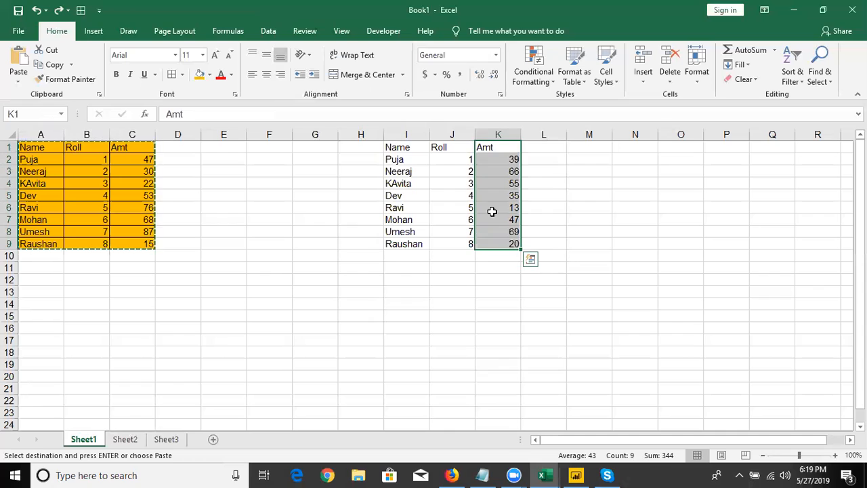
key("ctrl+c")
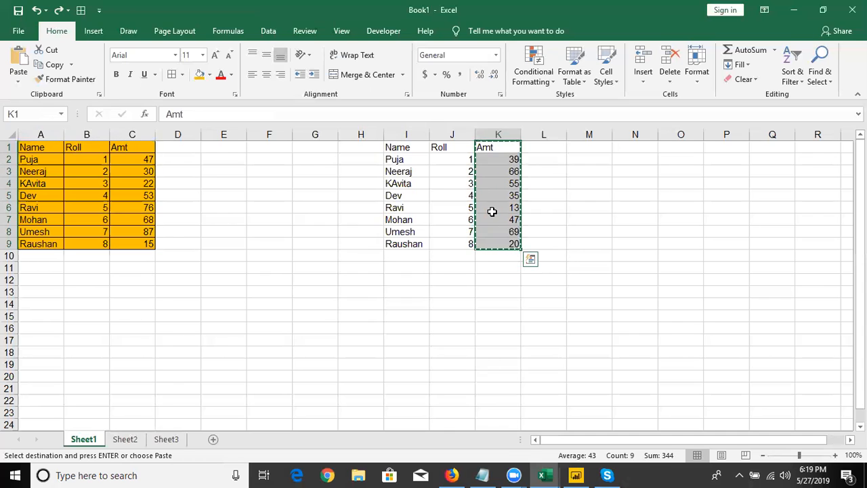
right_click(495, 163)
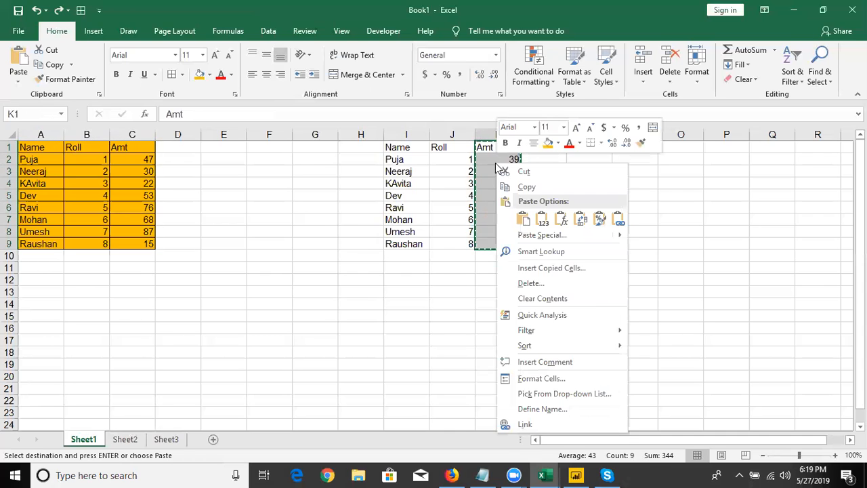
left_click(519, 237)
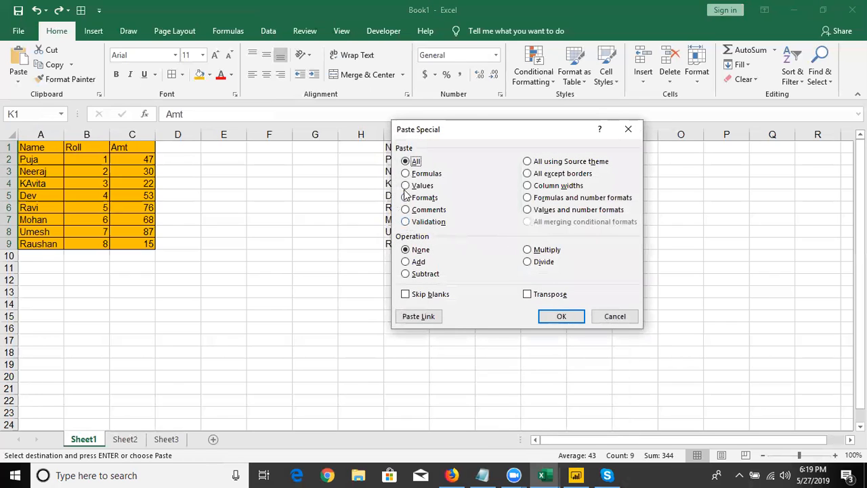
left_click(406, 174)
left_click(406, 186)
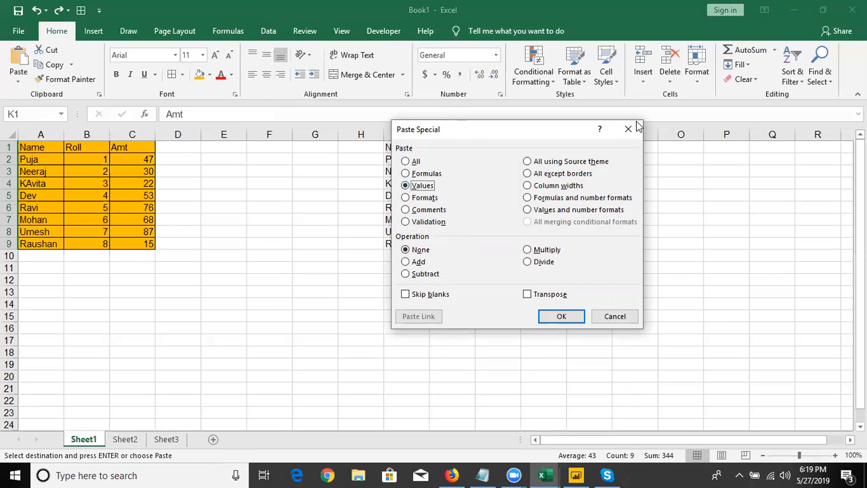
left_click_drag(462, 128, 636, 121)
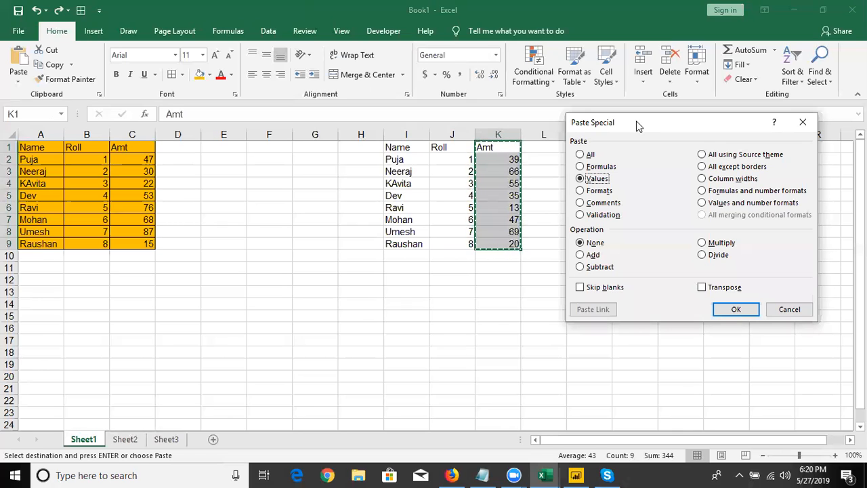
left_click(738, 309)
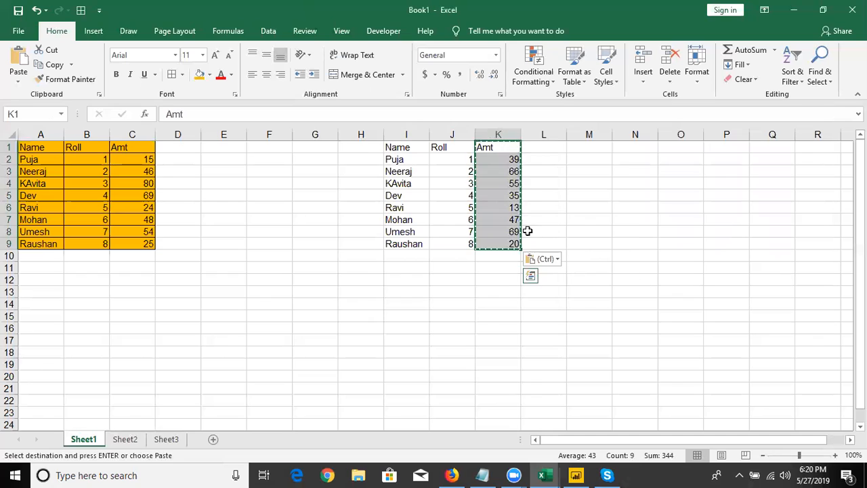
left_click(498, 206)
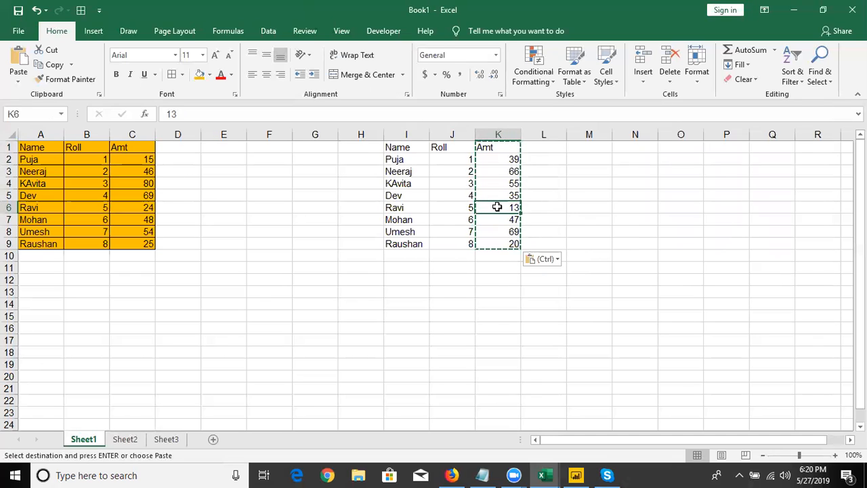
key("Escape")
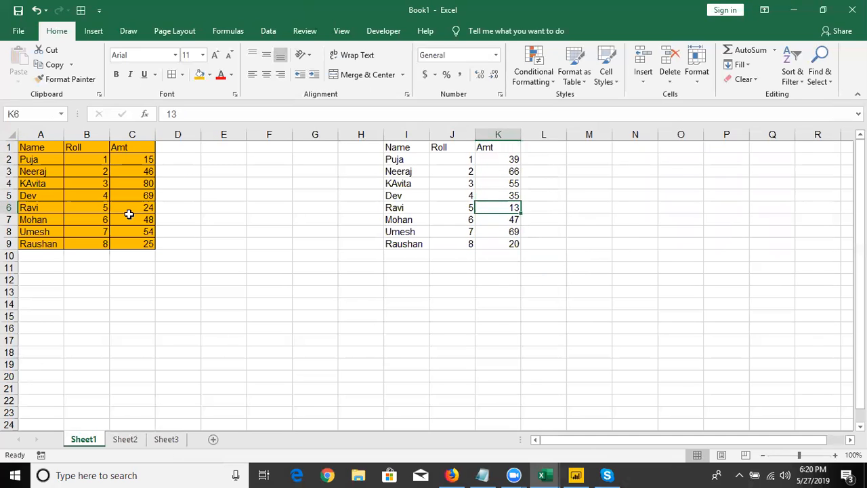
Open the workbook 2.Customer Sales Dashbord from the list of recent workbooks
left_click(18, 32)
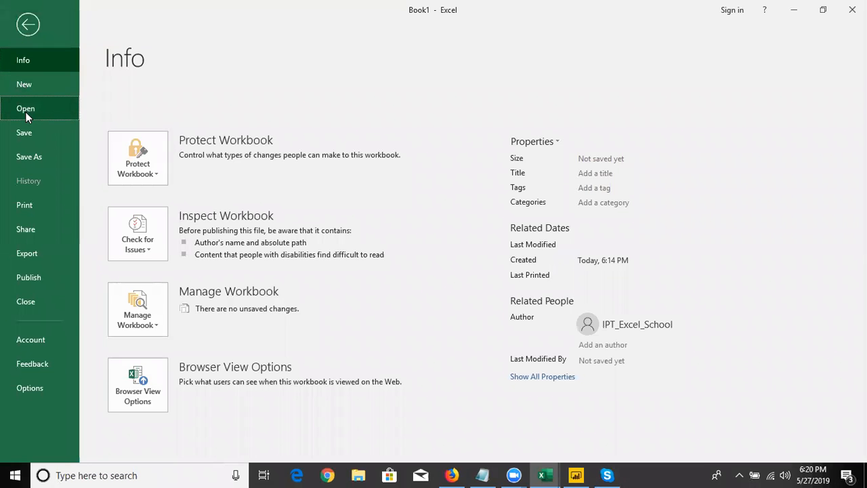
left_click(26, 111)
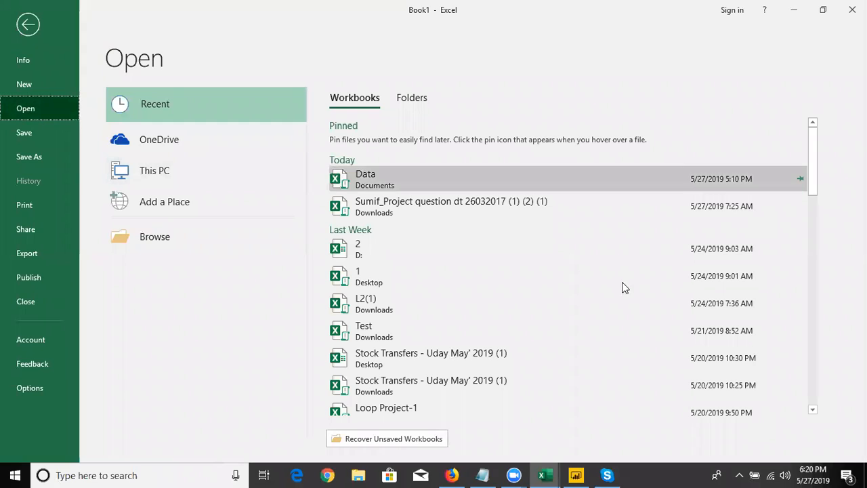
left_click_drag(815, 190, 812, 266)
left_click(552, 346)
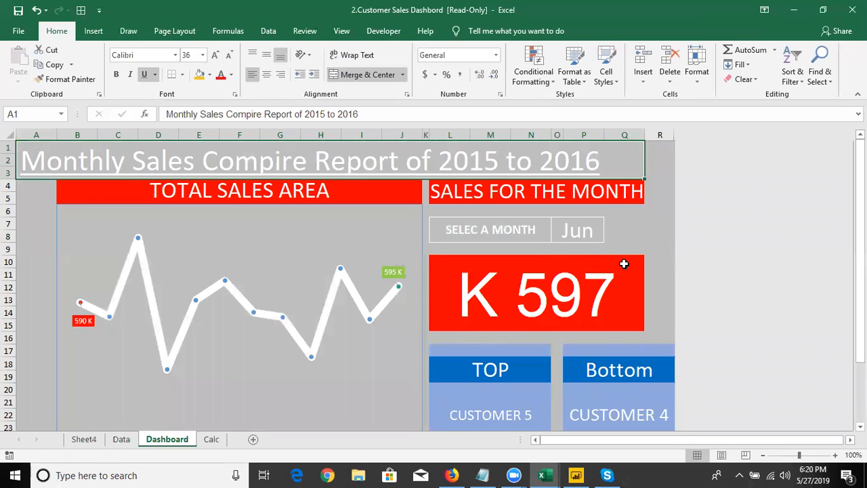
Look over the Dashboard sheet and switch to the Data sheet, selecting the unit price in F7
scroll(350, 316, "down", 2)
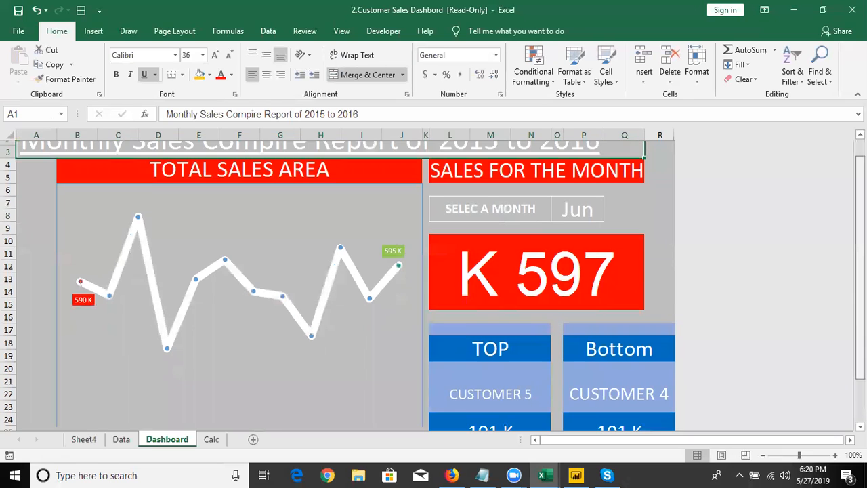
left_click(122, 439)
left_click(309, 224)
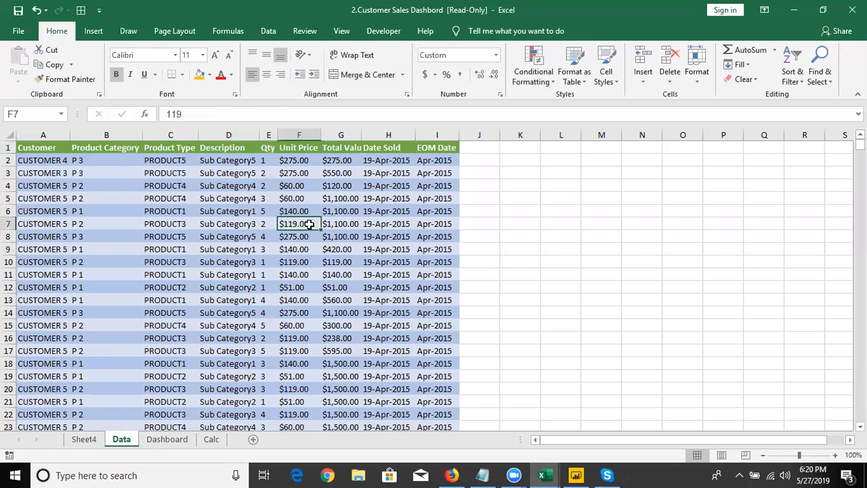
Return to the Dashboard sheet and examine the formulas behind the monthly sales figure and the top customer cell
left_click(167, 439)
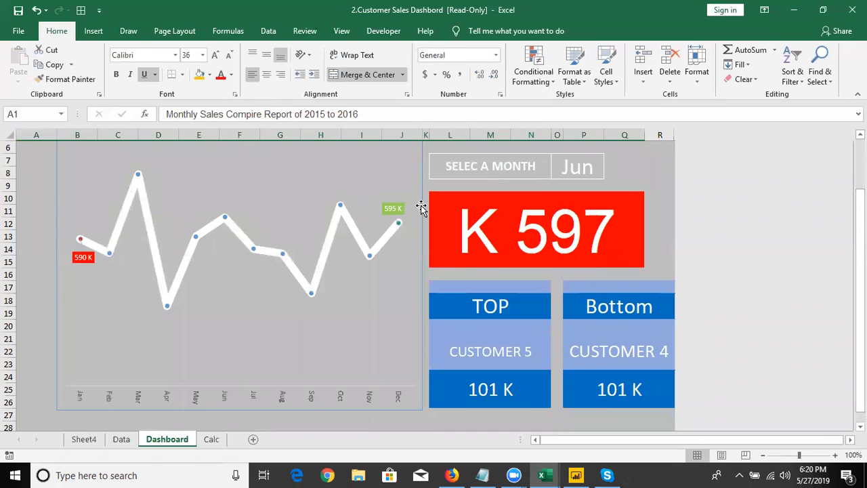
left_click(471, 234)
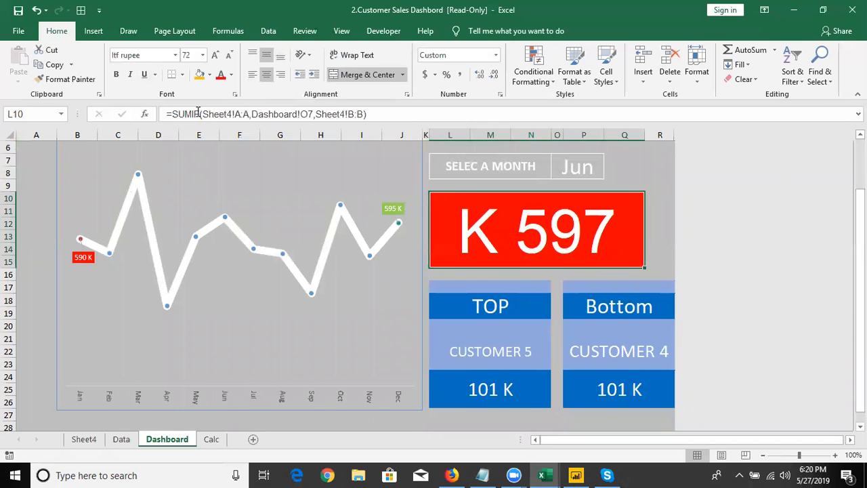
left_click(498, 353)
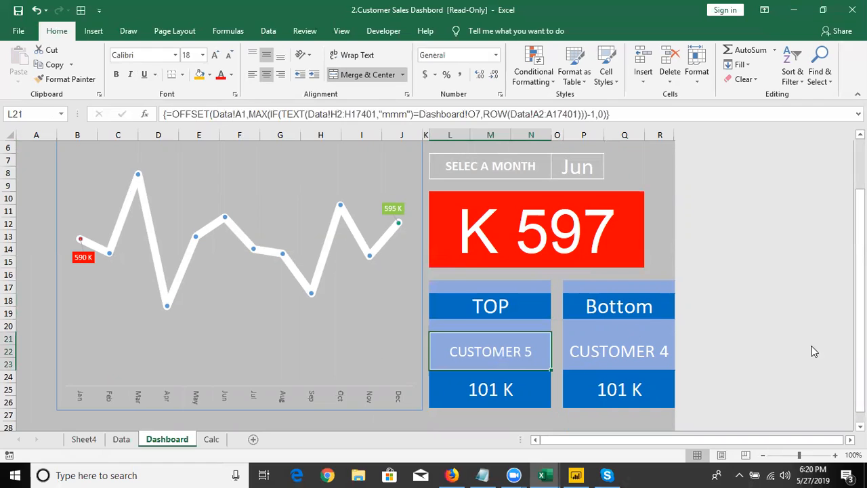
left_click_drag(859, 346, 859, 294)
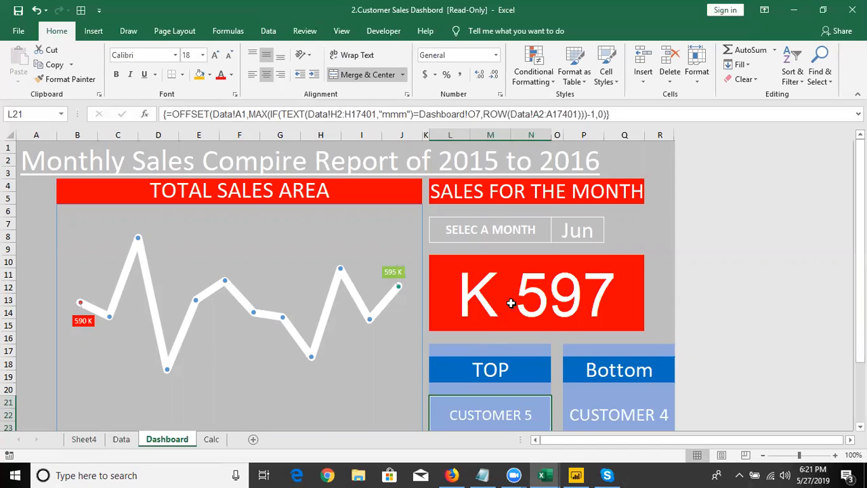
Create a copy of the Dashboard sheet in a new workbook
right_click(172, 444)
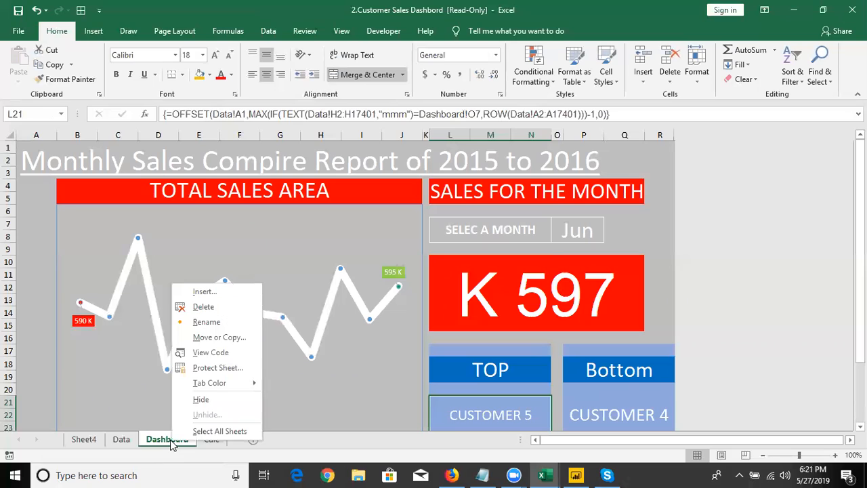
left_click(226, 338)
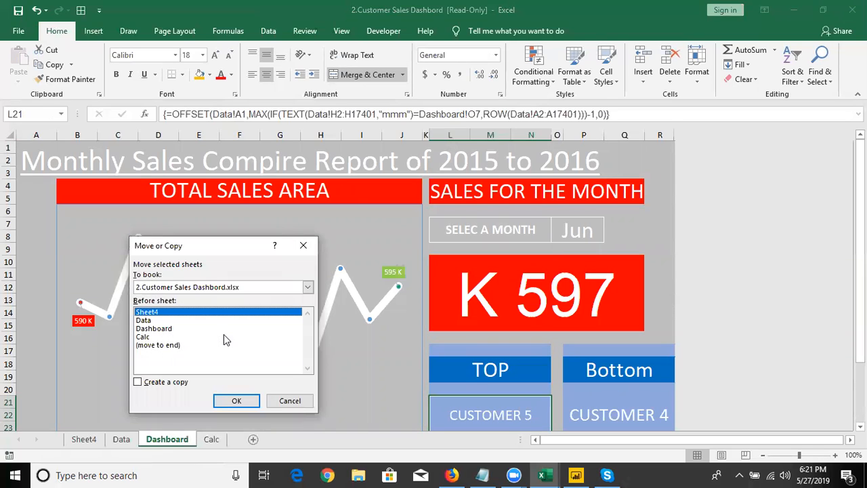
left_click(177, 383)
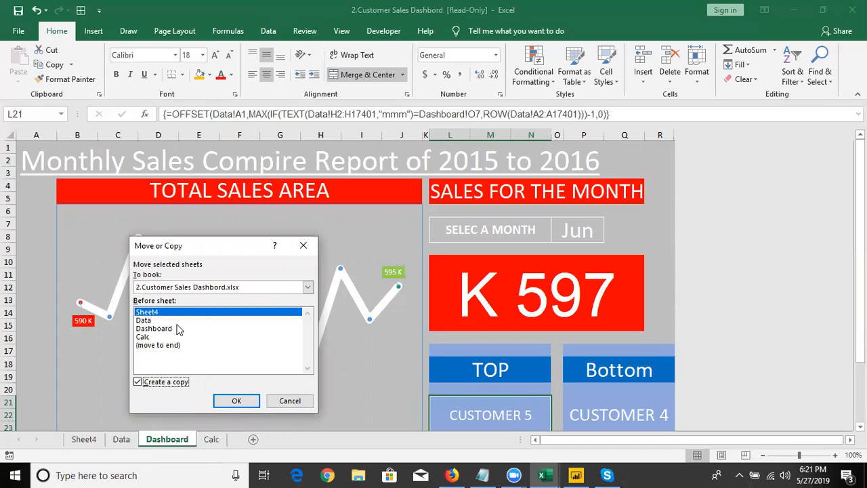
left_click(170, 291)
left_click(170, 291)
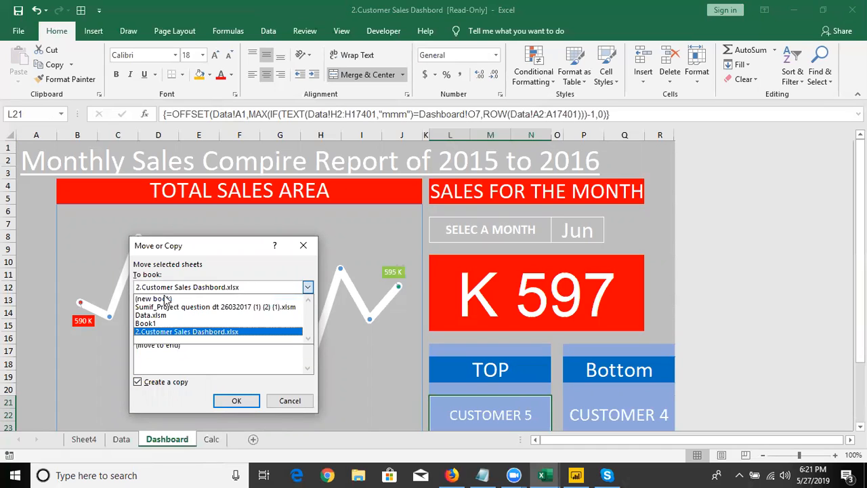
left_click(166, 300)
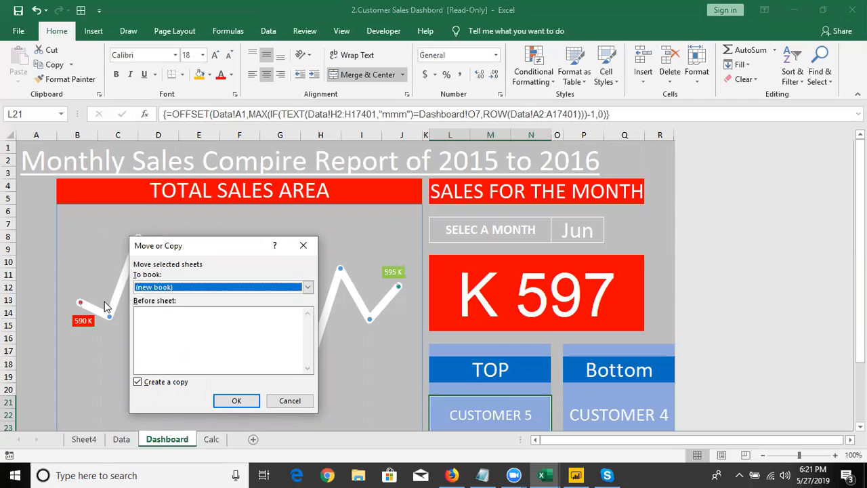
left_click(237, 401)
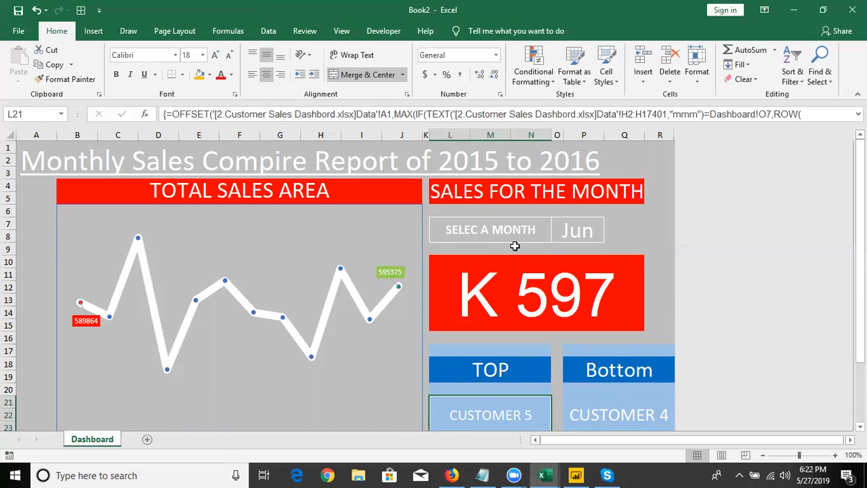
Check the L10 formula, then copy the whole Dashboard sheet and paste it over itself as Values with Paste Special
left_click(525, 283)
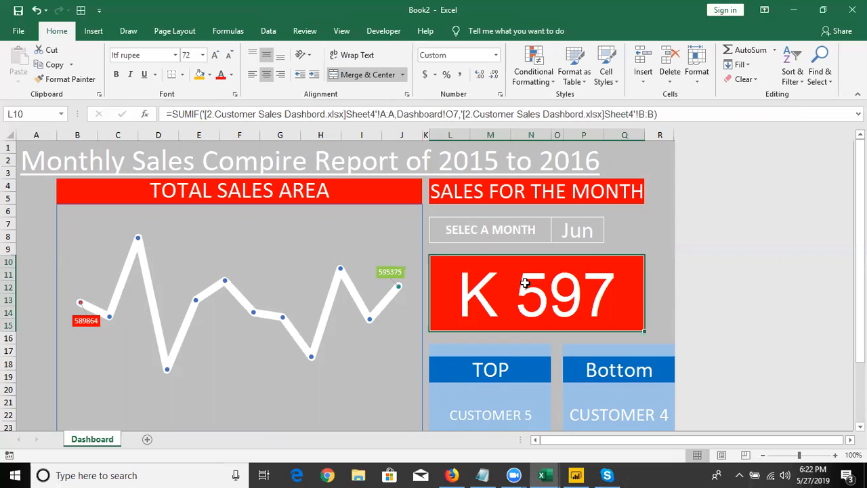
left_click(35, 136)
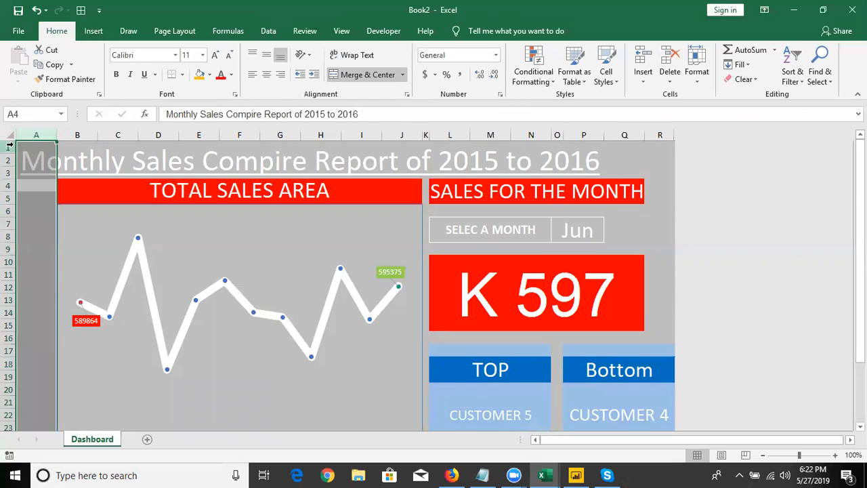
left_click(9, 146)
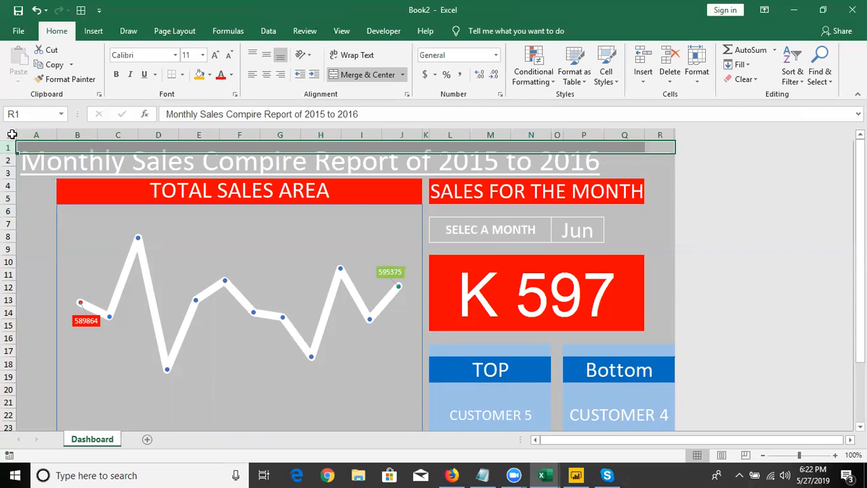
left_click(11, 134)
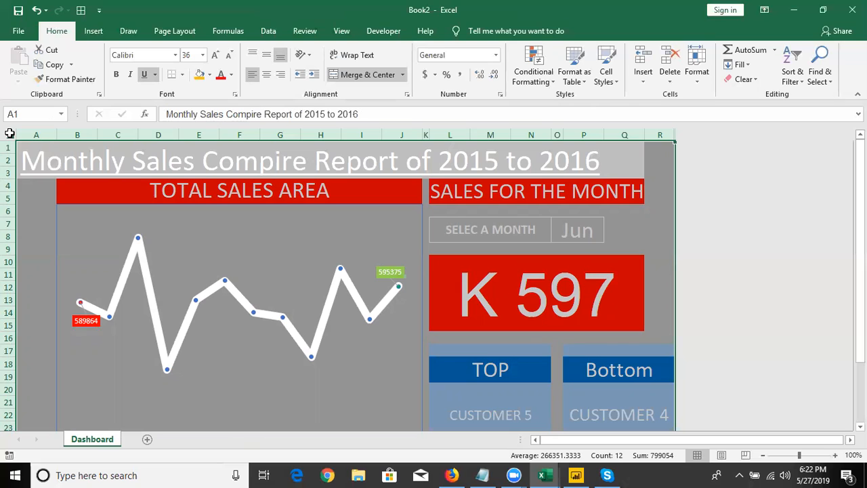
key("ctrl+c")
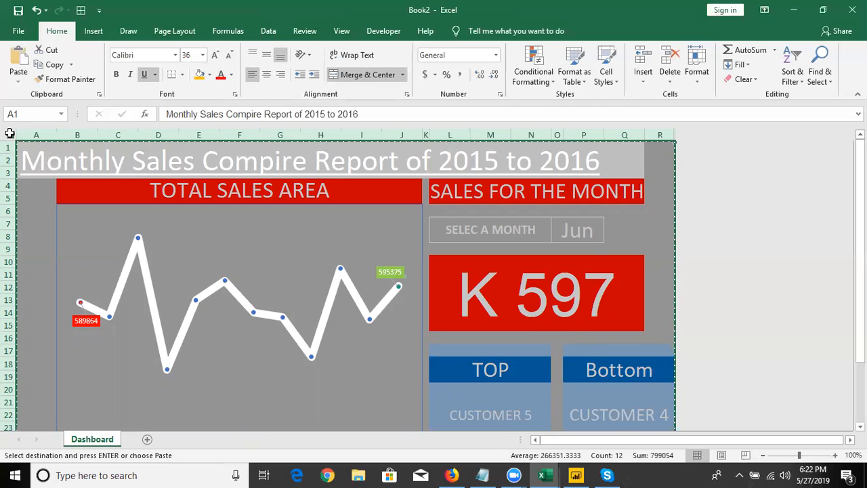
right_click(37, 158)
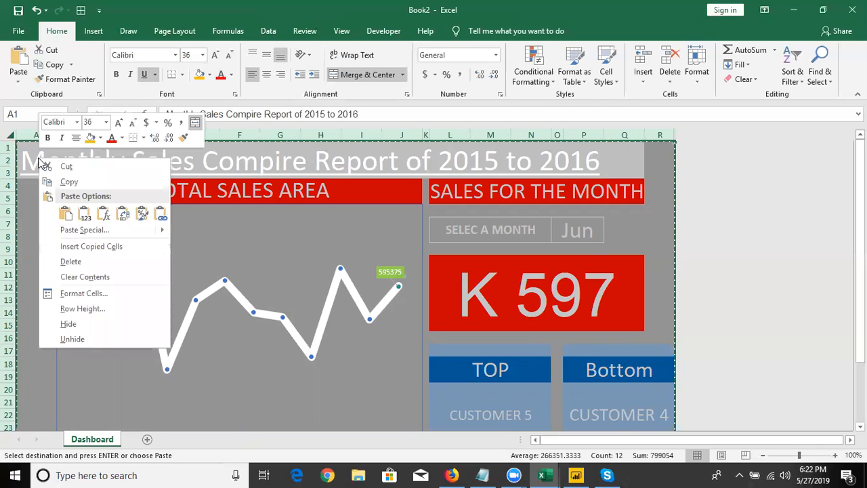
left_click(78, 230)
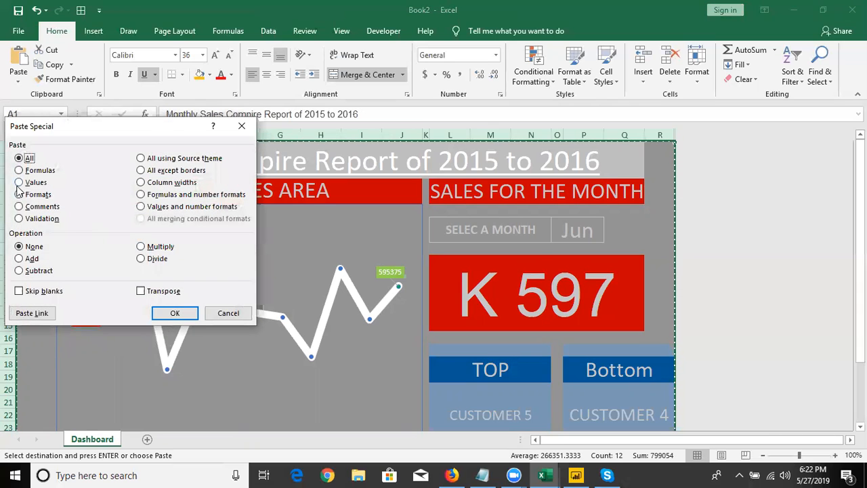
left_click(18, 183)
key("Return")
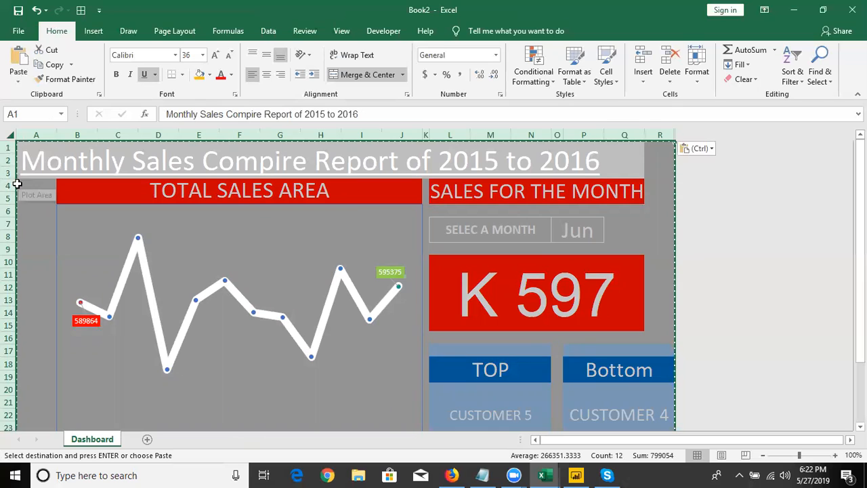
Check the contents of the monthly sales figure in L10 and the top customer cell L21, ending copy mode
double_click(490, 311)
key("Escape")
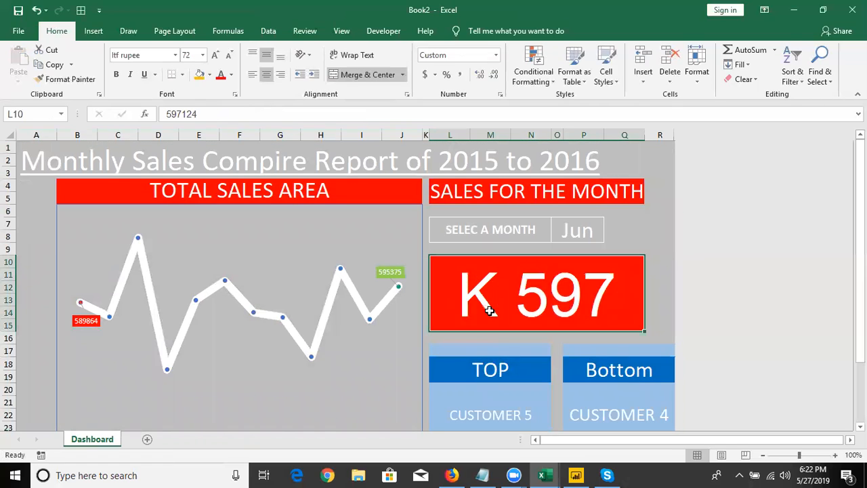
left_click(483, 411)
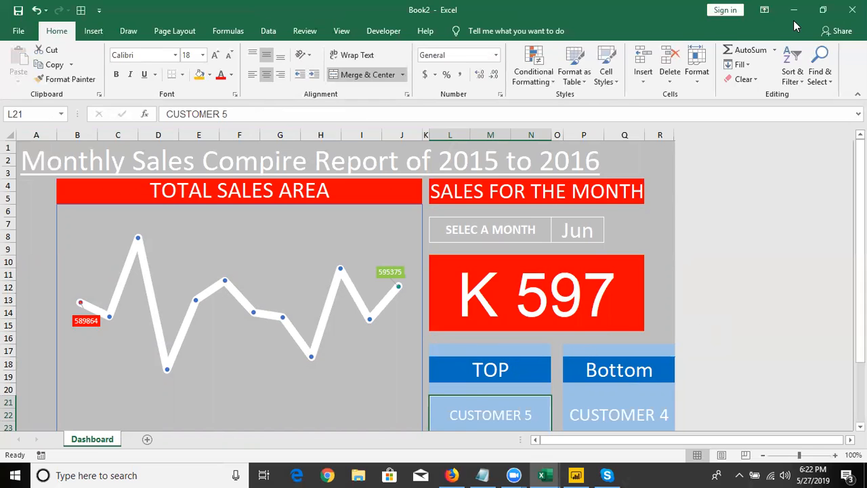
Close Book2 and the 2.Customer Sales Dashbord workbook without saving either one
left_click(851, 9)
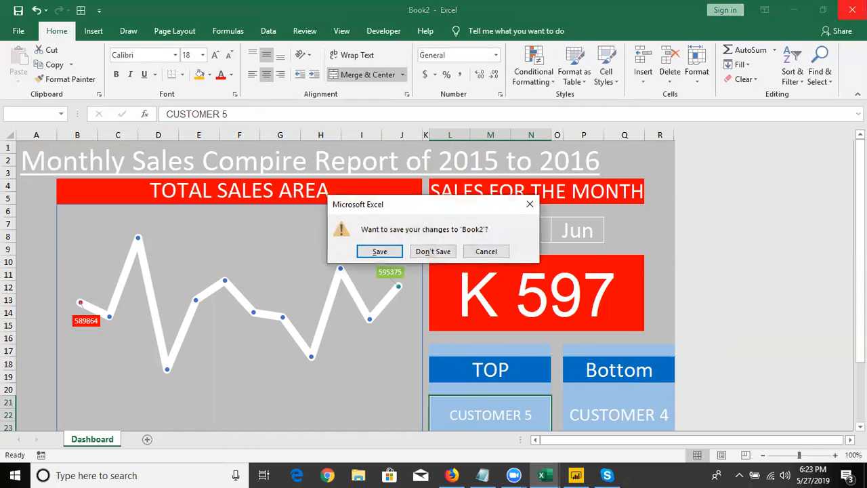
left_click(428, 253)
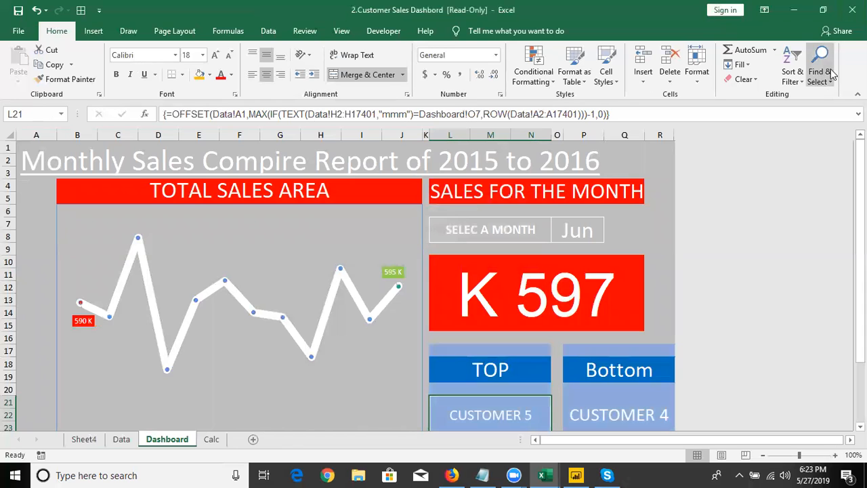
left_click(851, 10)
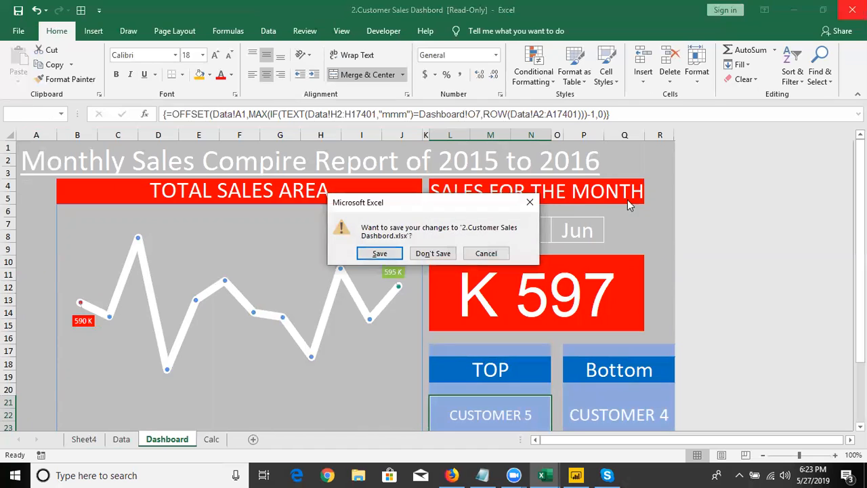
left_click(442, 254)
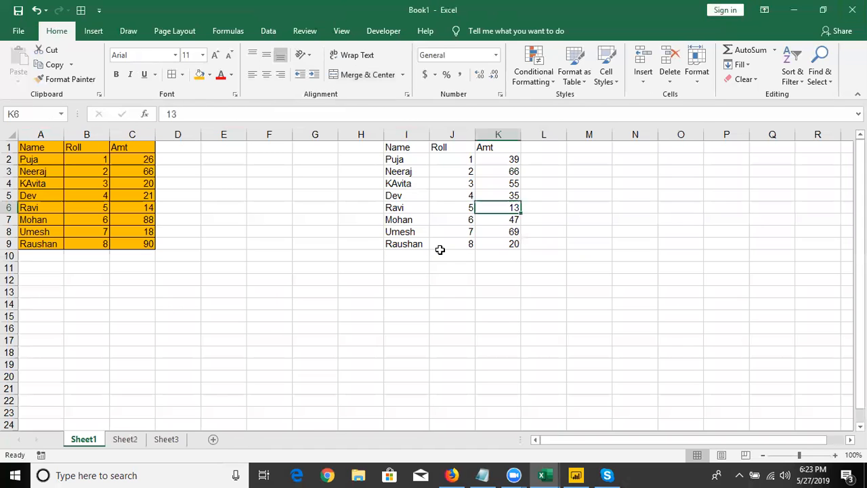
Copy the table in A1:C9 and paste only its Formats at A12 with Paste Special
left_click(286, 282)
left_click(421, 229)
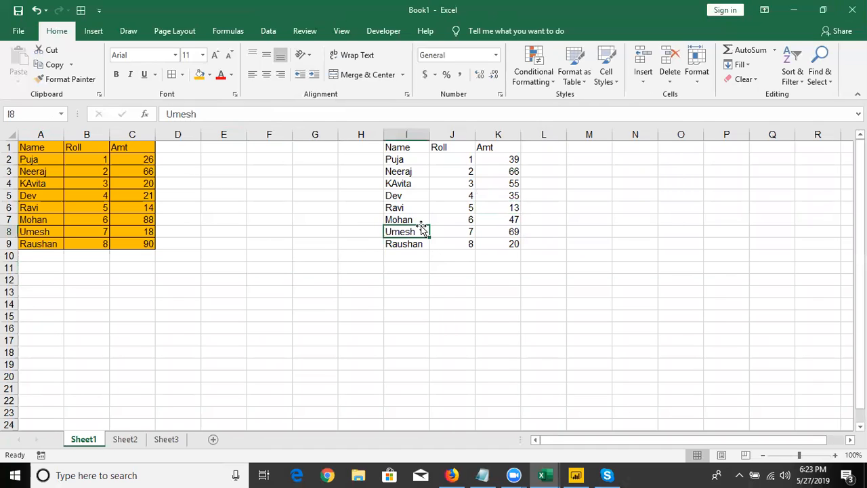
left_click_drag(30, 149, 119, 243)
key("ctrl+c")
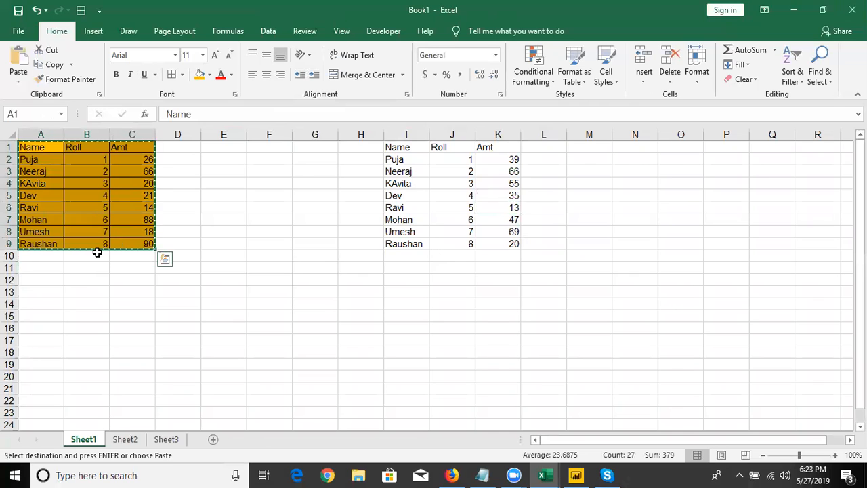
left_click(49, 280)
right_click(49, 280)
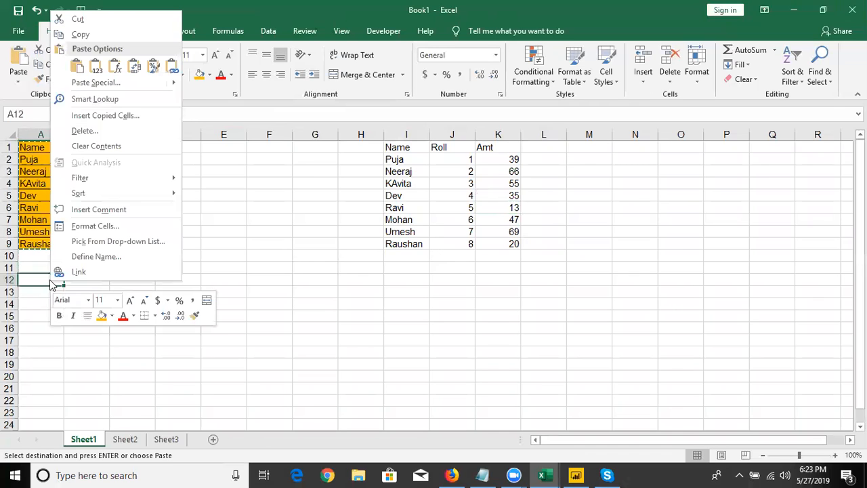
left_click(98, 86)
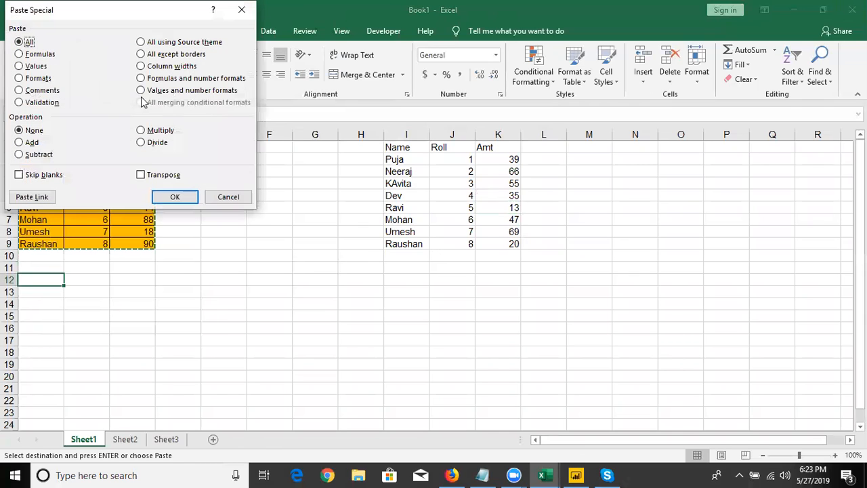
left_click(38, 78)
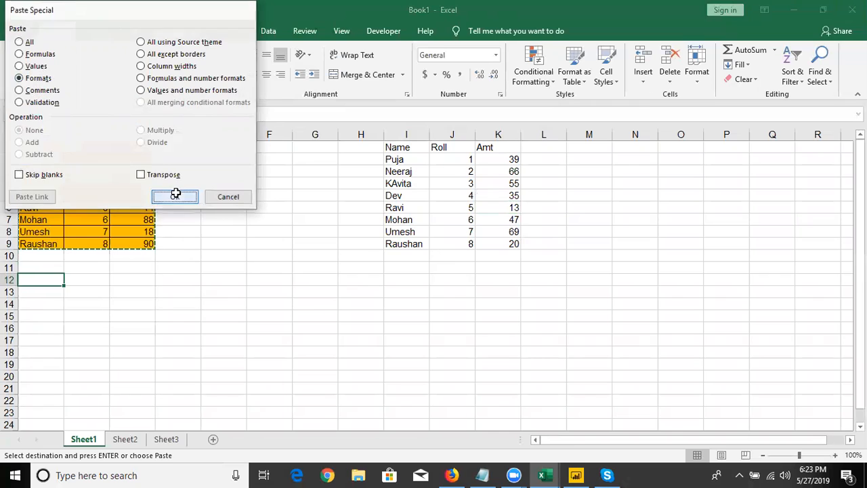
left_click(176, 197)
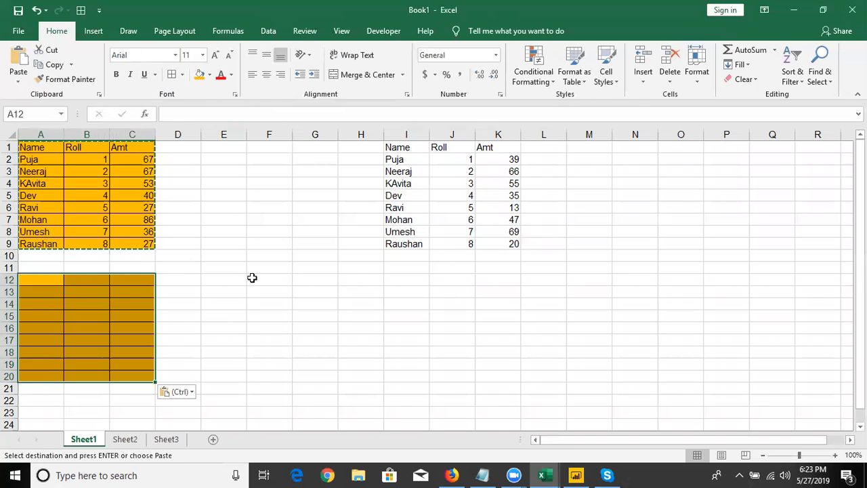
Delete rows 12 to 20 that hold the pasted formatting
left_click_drag(9, 279, 7, 377)
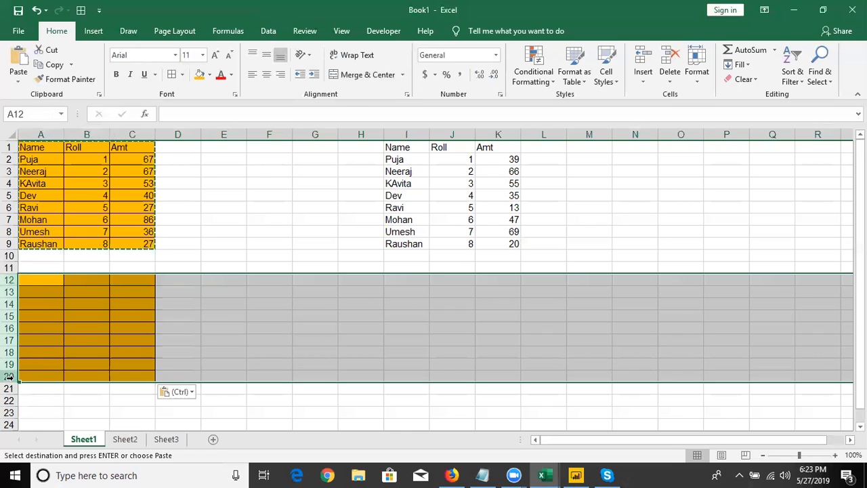
key("ctrl+minus")
key("Up")
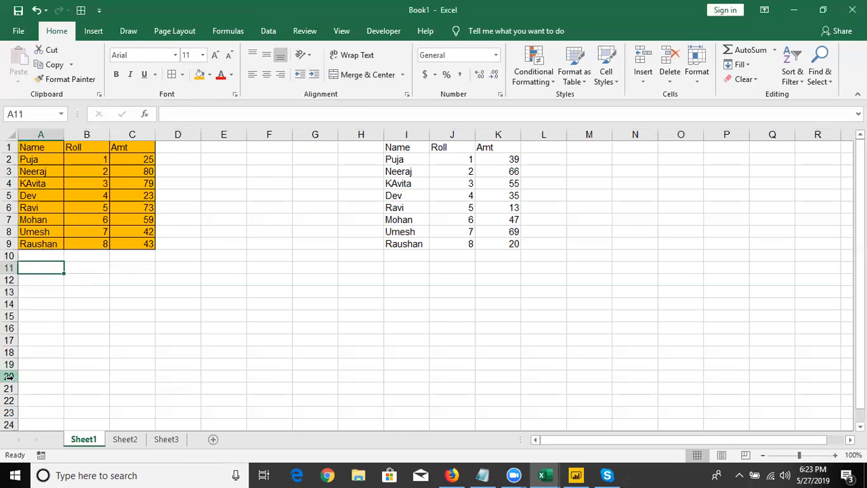
Add the comment "this is final amt" to the Amt header in C1
key("ctrl+Up")
key("ctrl+Up")
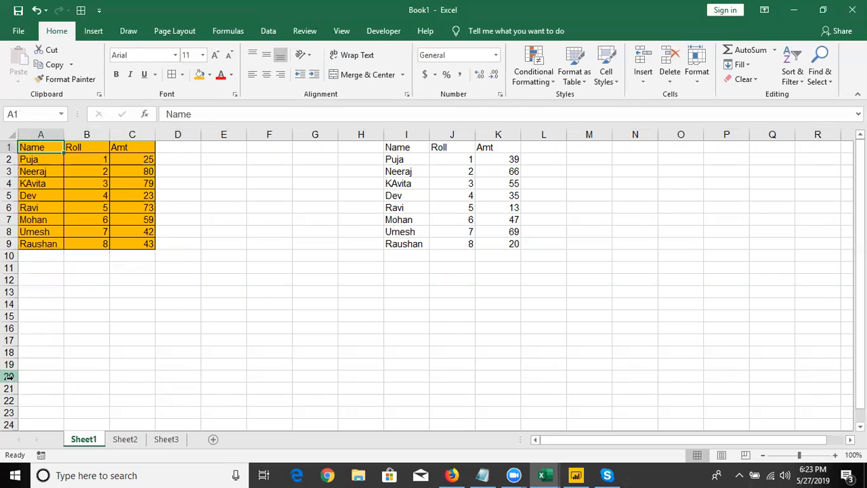
key("Right")
key("Right")
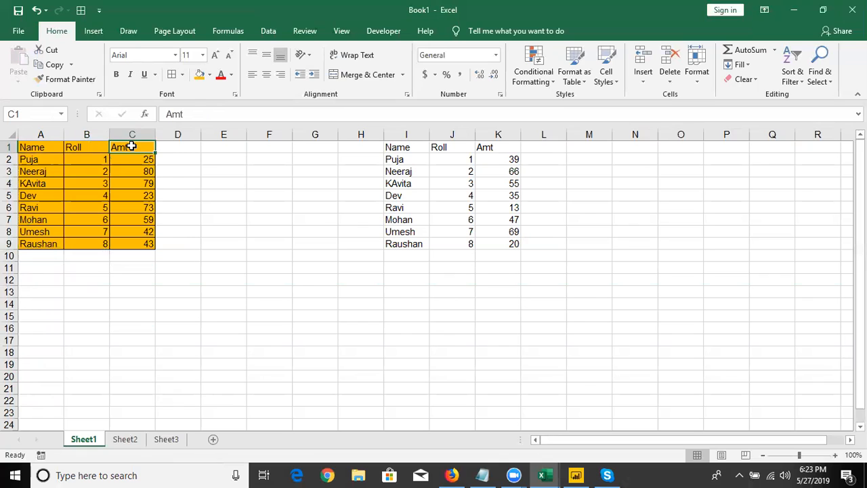
right_click(133, 149)
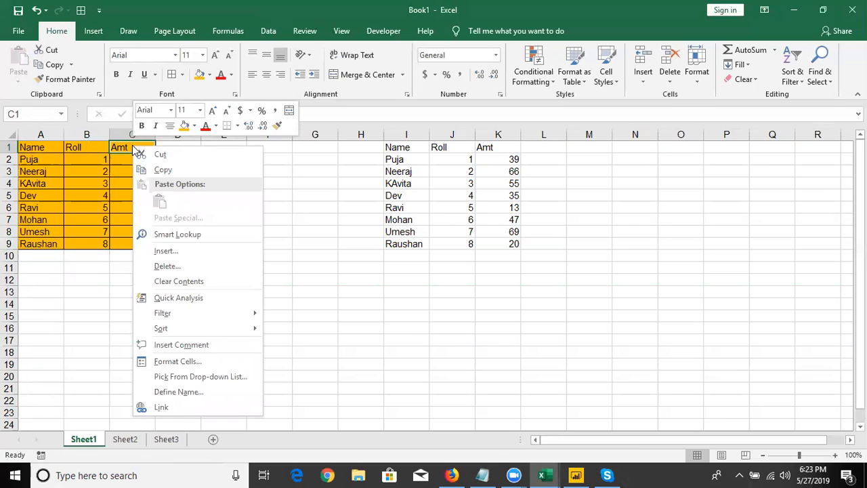
left_click(181, 344)
type("thi")
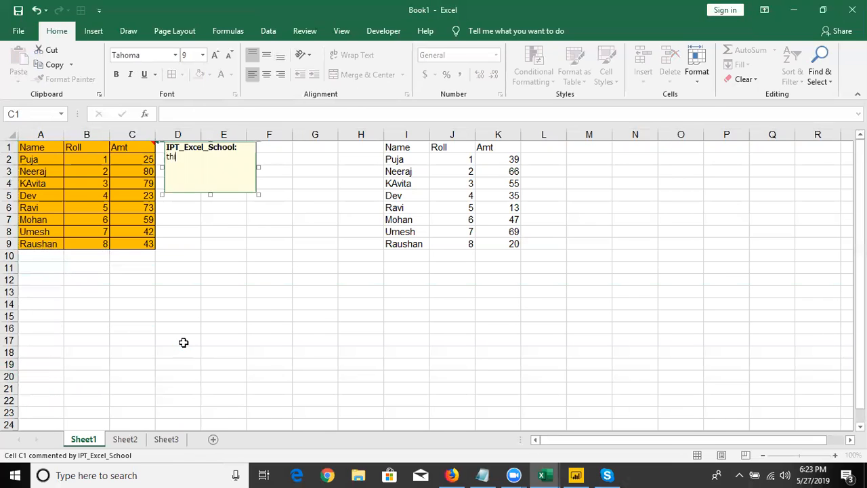
type("s is final amt")
left_click(253, 283)
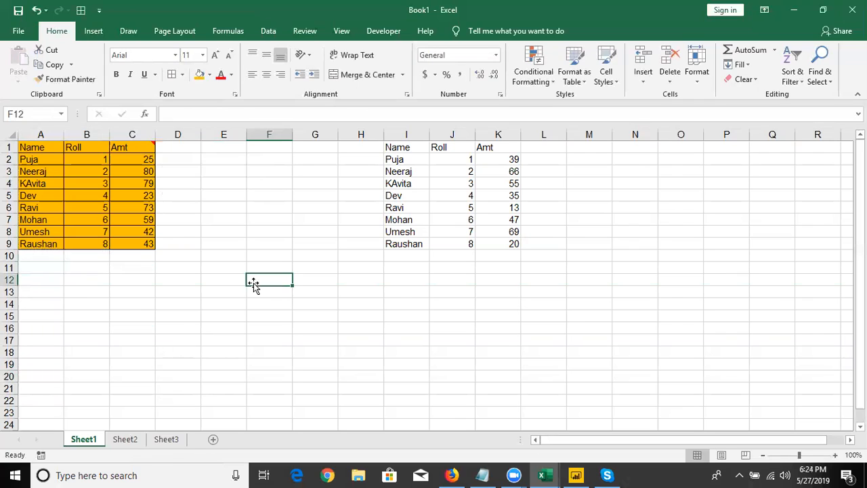
left_click(213, 203)
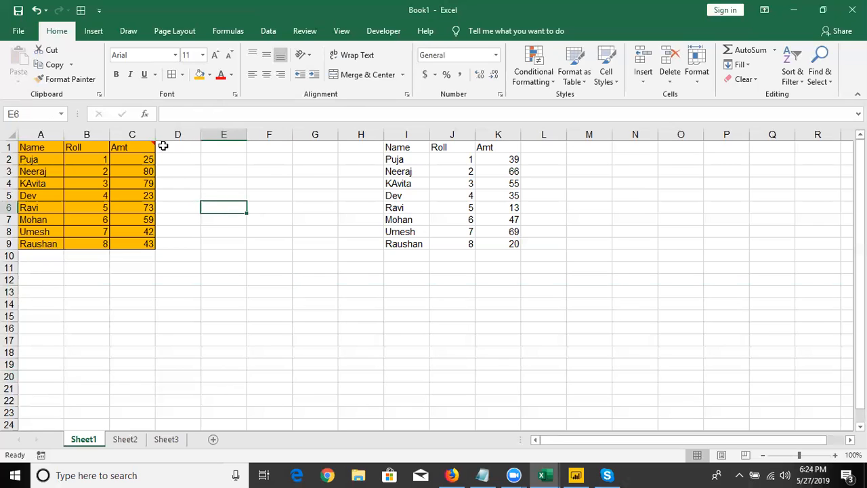
Copy the Amt header in C1 and paste only its comment into G4:G10 with Paste Special
mouse_move(153, 147)
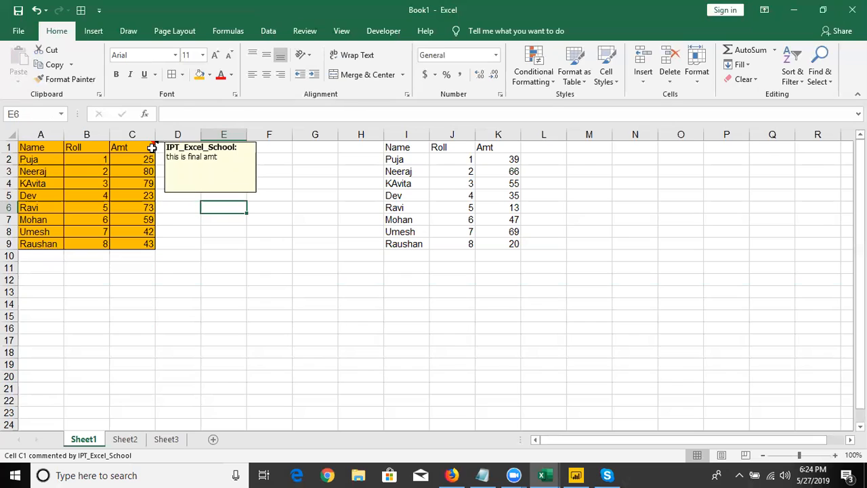
left_click(152, 148)
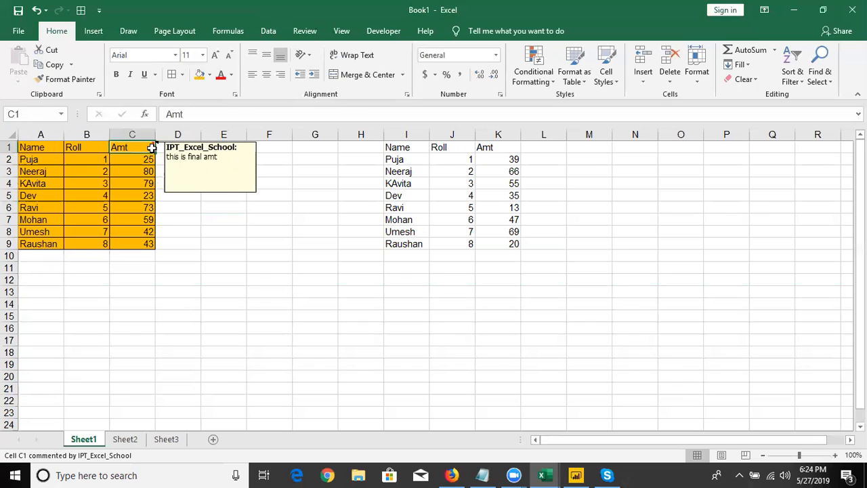
key("ctrl+c")
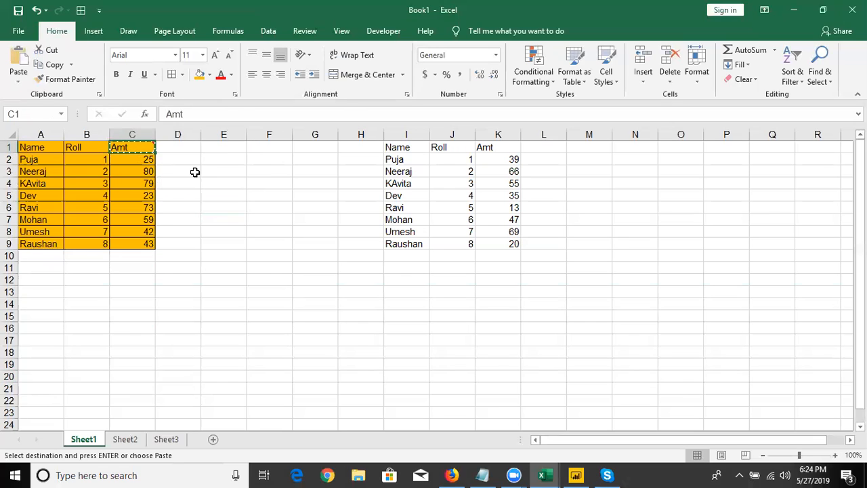
left_click_drag(311, 178, 312, 252)
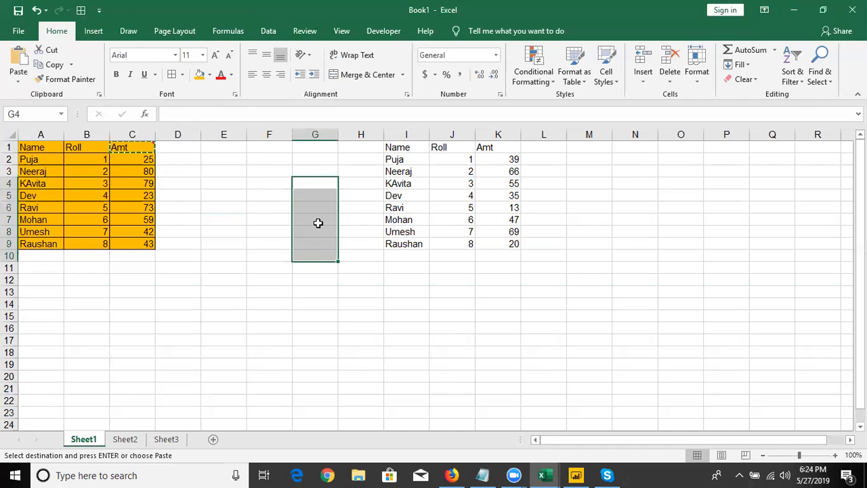
right_click(318, 223)
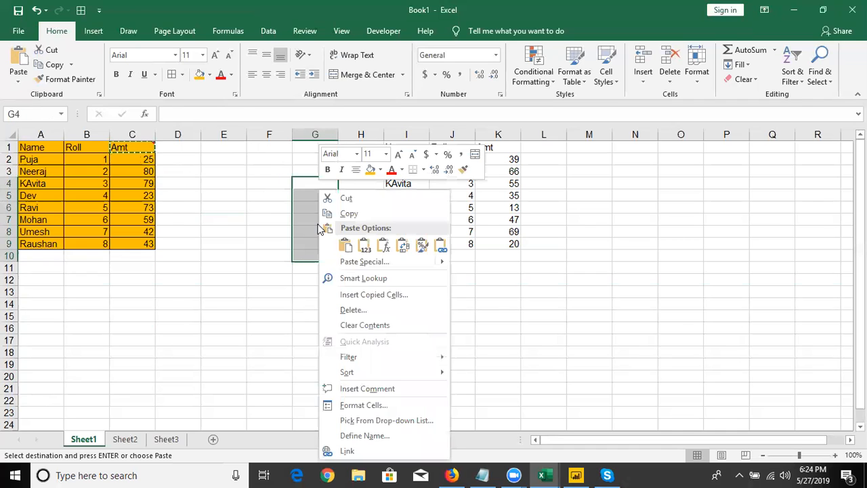
left_click(347, 263)
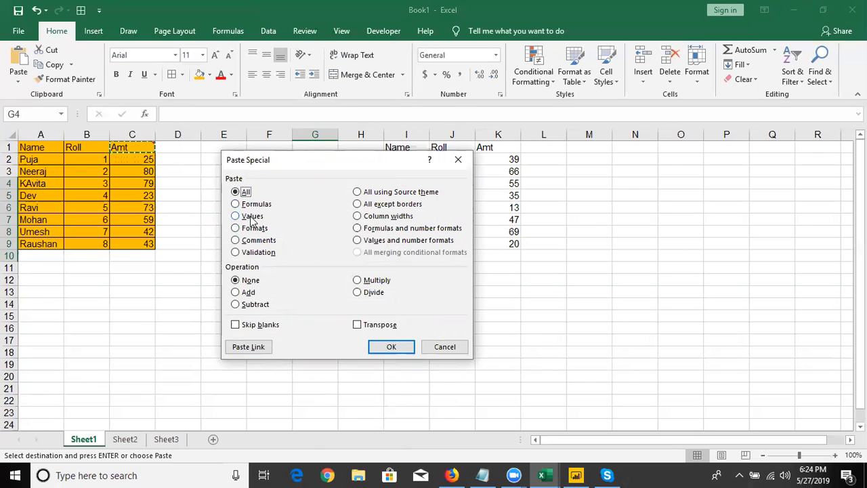
left_click(252, 242)
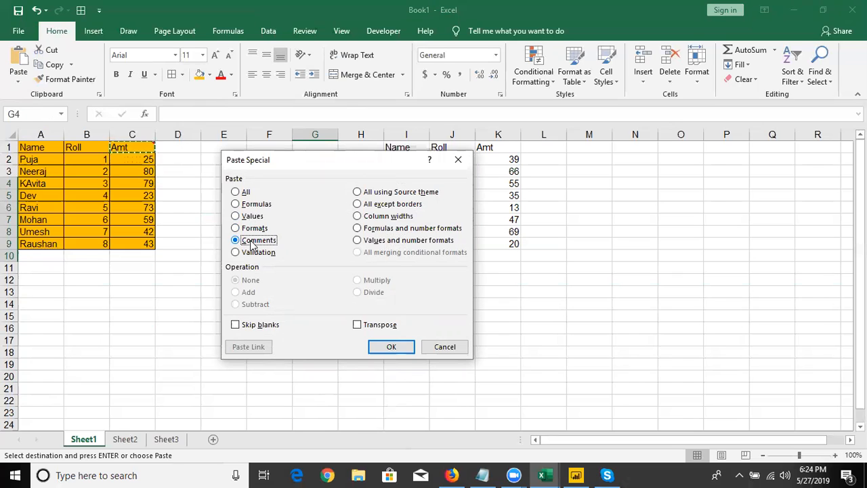
left_click(398, 353)
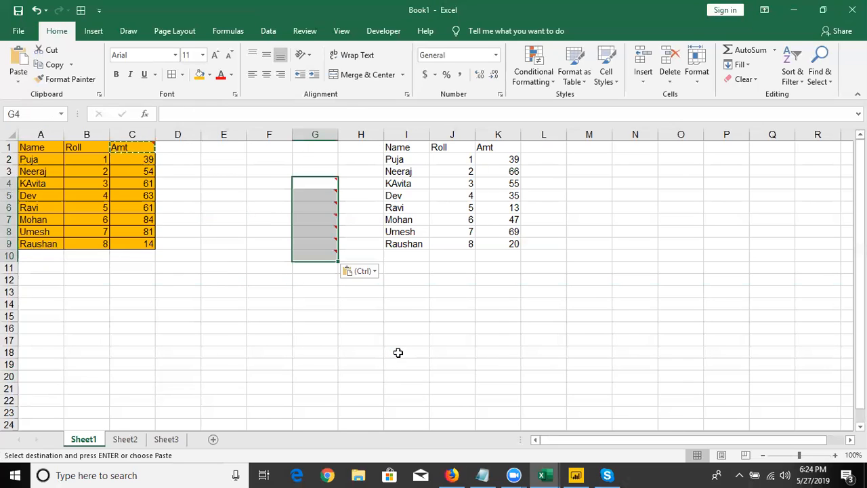
left_click(398, 353)
mouse_move(319, 239)
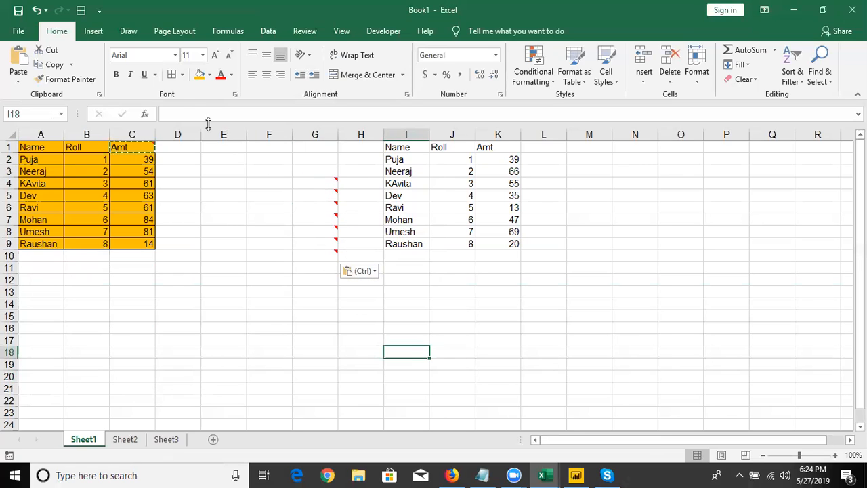
Delete columns E to M, which hold the pasted comments and the second table
left_click_drag(214, 130, 568, 126)
key("ctrl+minus")
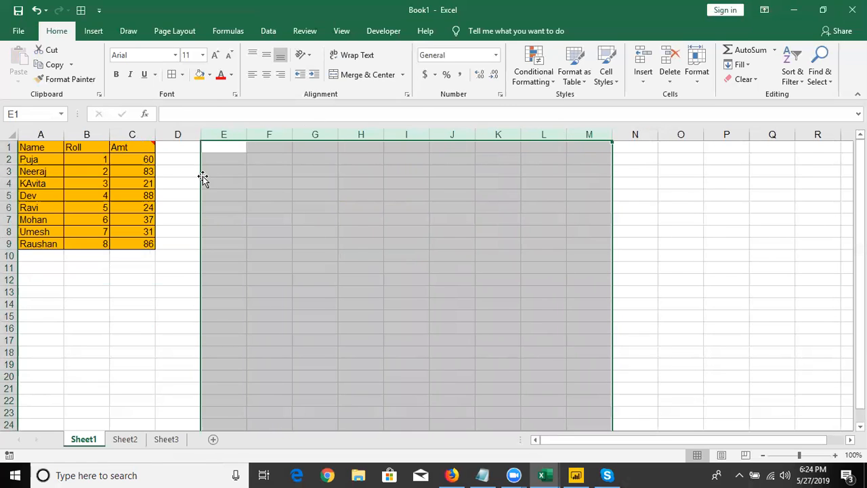
left_click(84, 145)
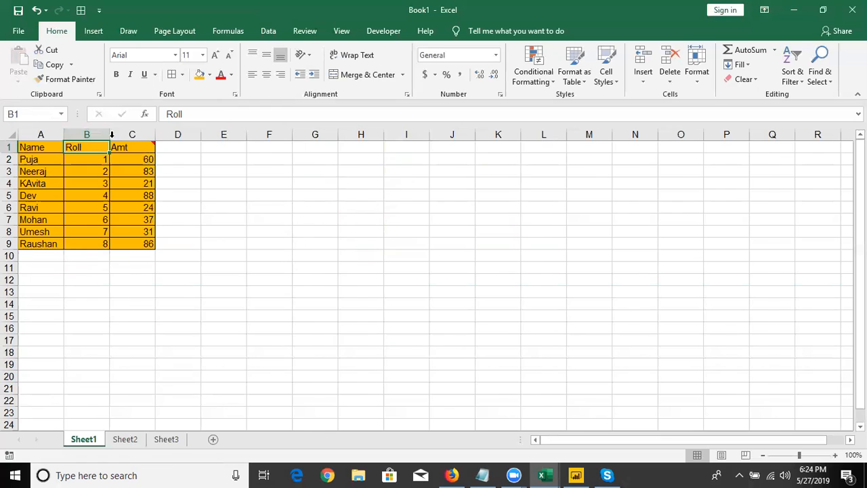
Narrow columns A, B and C of the table to fit their contents
double_click(109, 134)
double_click(129, 134)
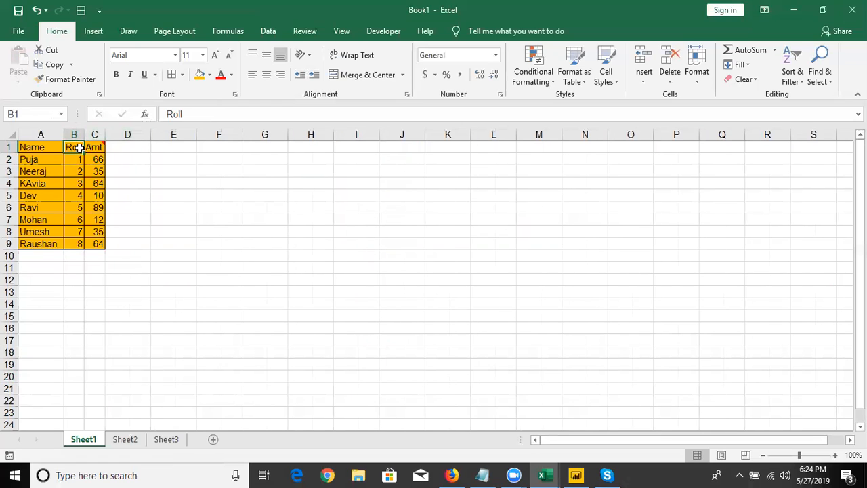
double_click(63, 134)
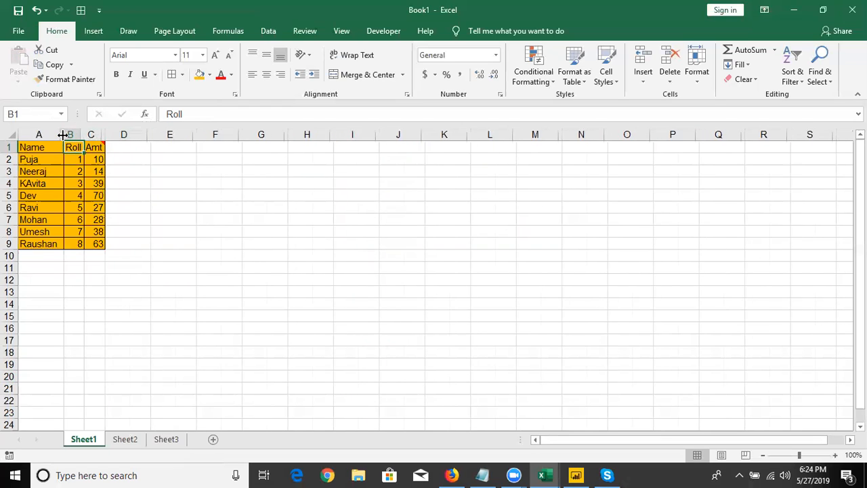
double_click(62, 135)
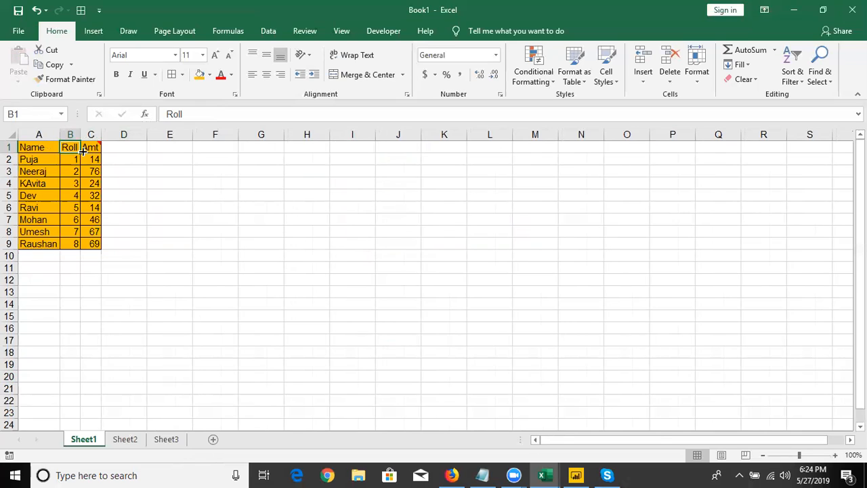
double_click(75, 134)
mouse_move(75, 134)
left_mouse_down()
mouse_move(84, 135)
mouse_move(76, 135)
left_mouse_up()
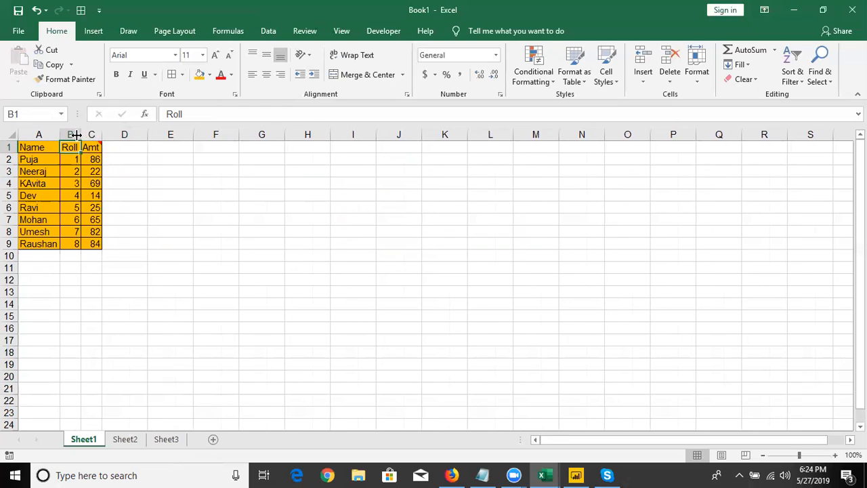
Copy the table in A1:C9 and paste it in full at J1
left_click_drag(41, 147, 84, 245)
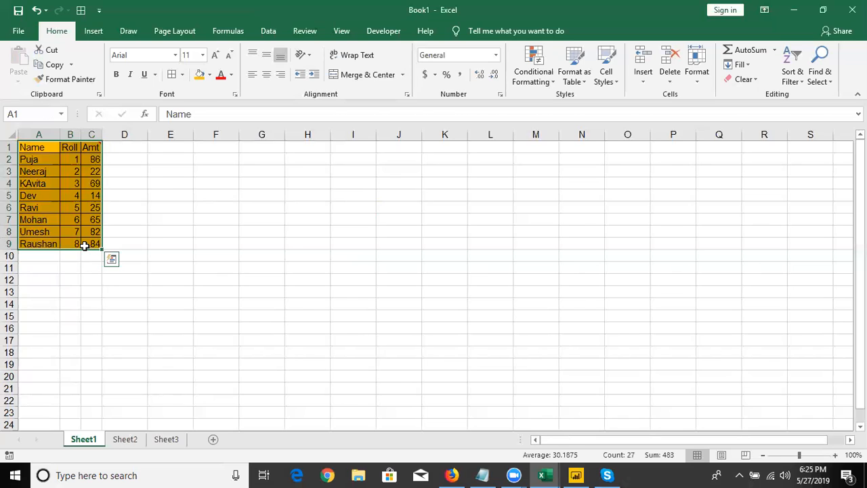
key("ctrl+c")
left_click(405, 147)
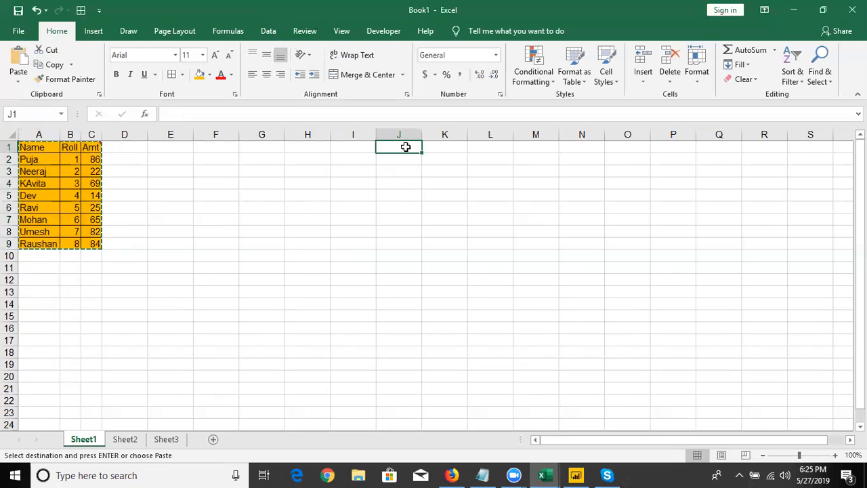
key("ctrl+v")
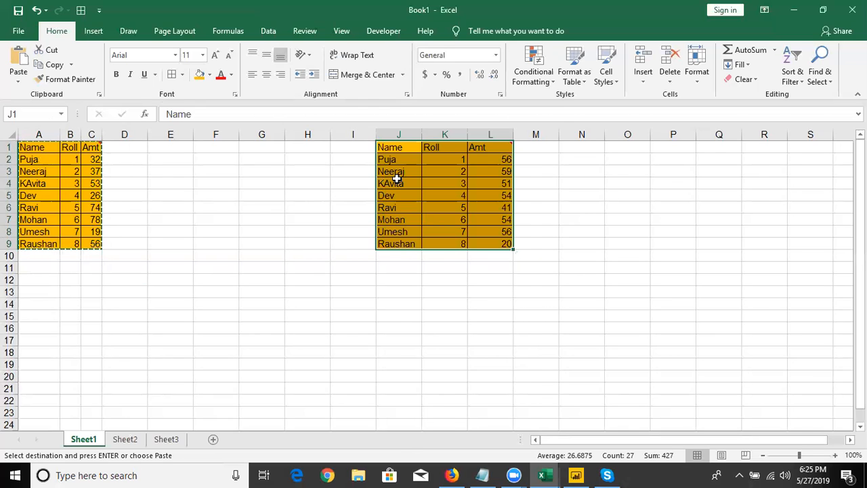
Apply the copied table's column widths to the pasted table at J1 with the Paste Special Column widths option
right_click(396, 176)
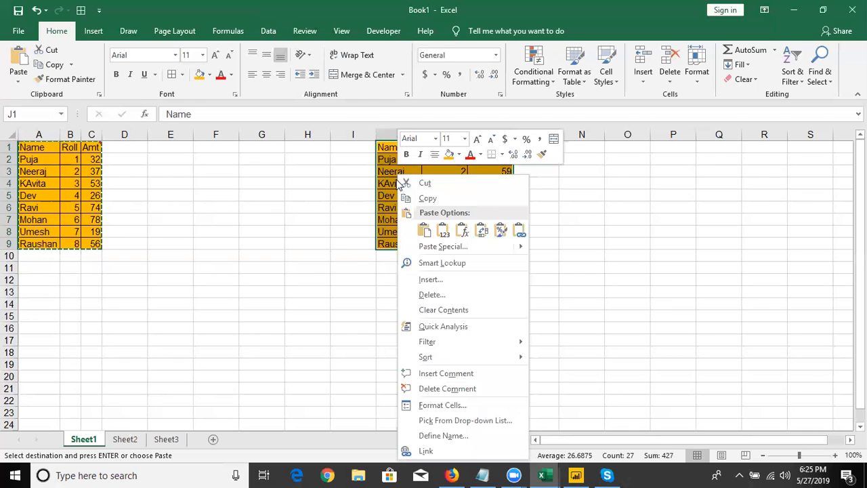
left_click(434, 247)
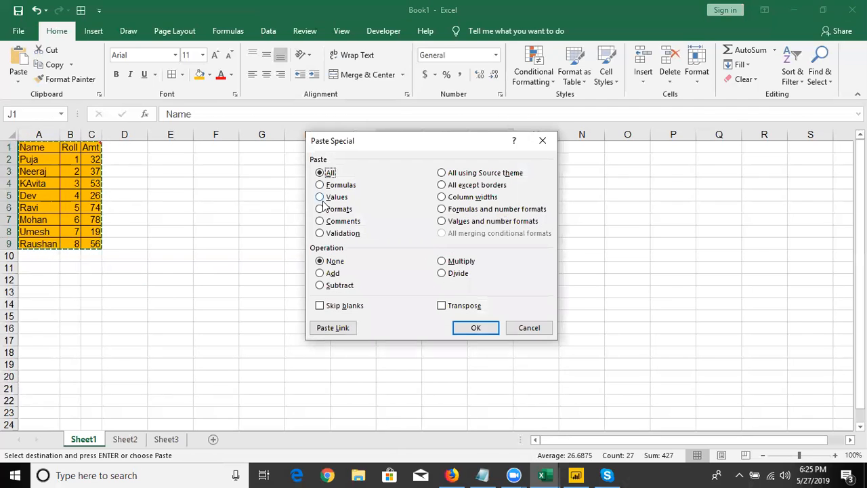
left_click(453, 199)
left_click(456, 327)
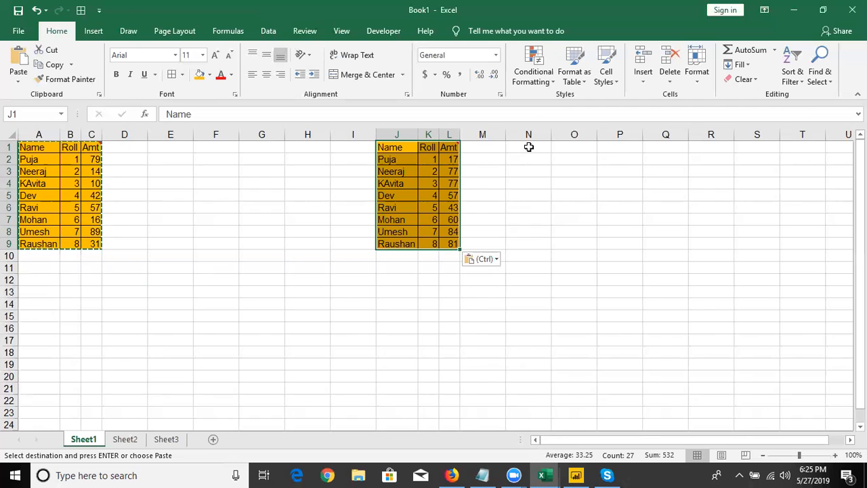
Paste only the copied table's column widths at N1 with Paste Special
left_click(529, 147)
right_click(528, 147)
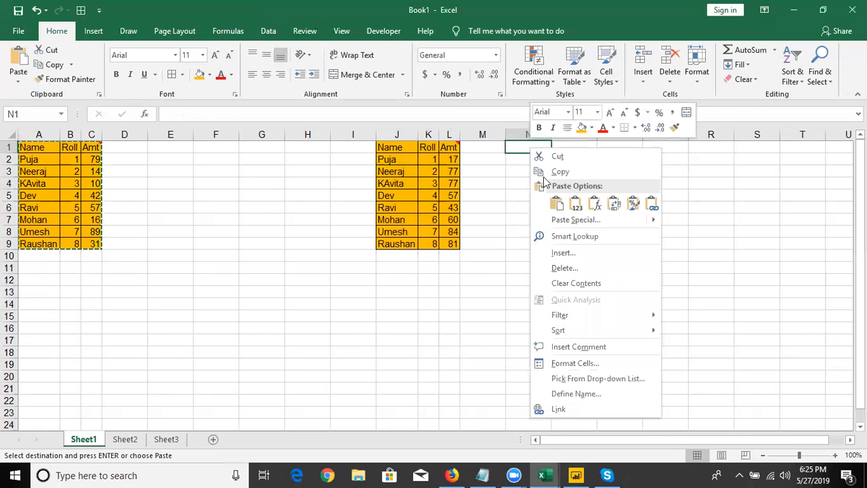
left_click(560, 220)
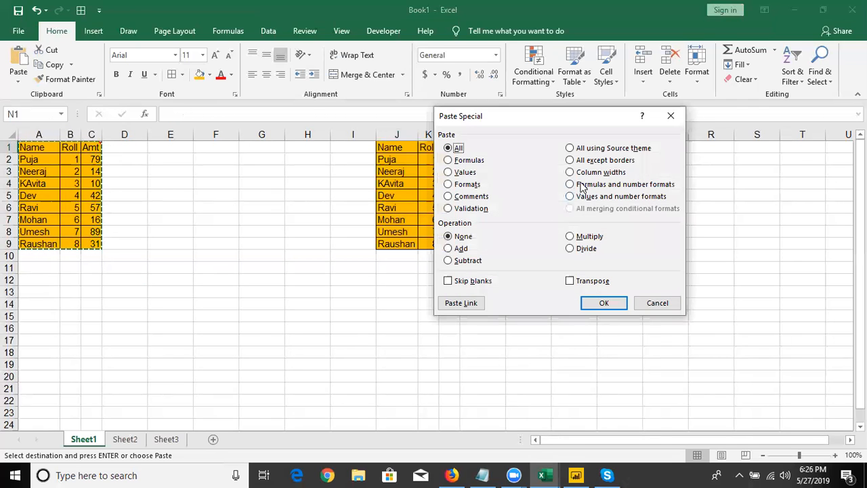
left_click(585, 174)
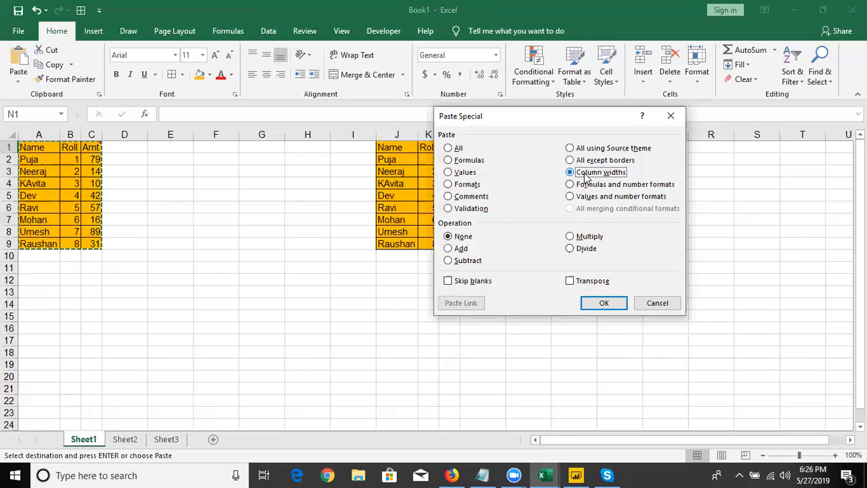
left_click(602, 307)
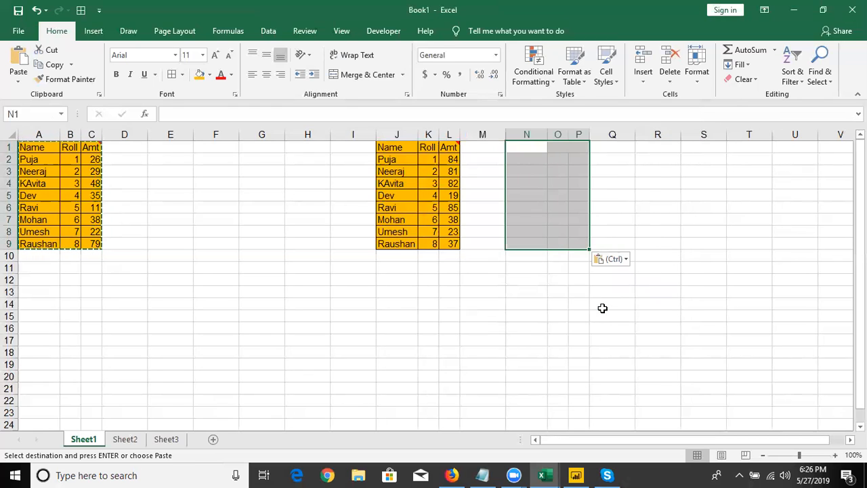
Paste the full copied table at N1 and undo that paste
key("ctrl+v")
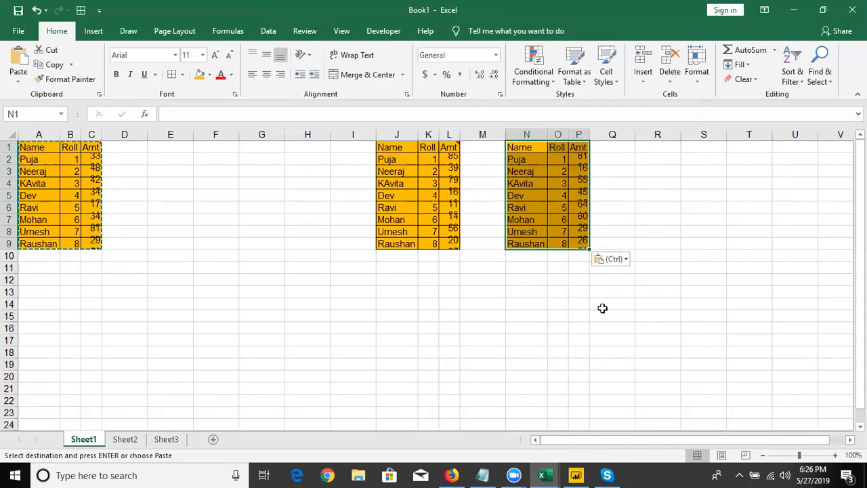
key("ctrl+z")
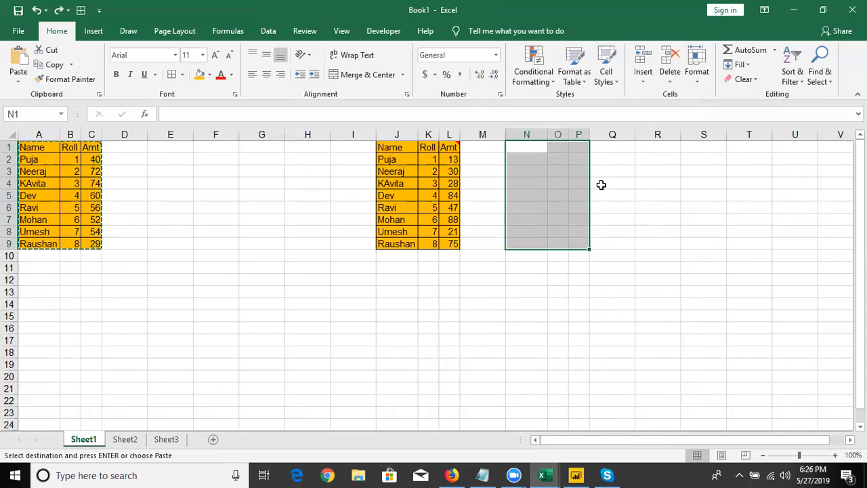
Paste the copied table at Q1 with the Keep Source Column Widths option and recalculate the sheet
left_click(615, 144)
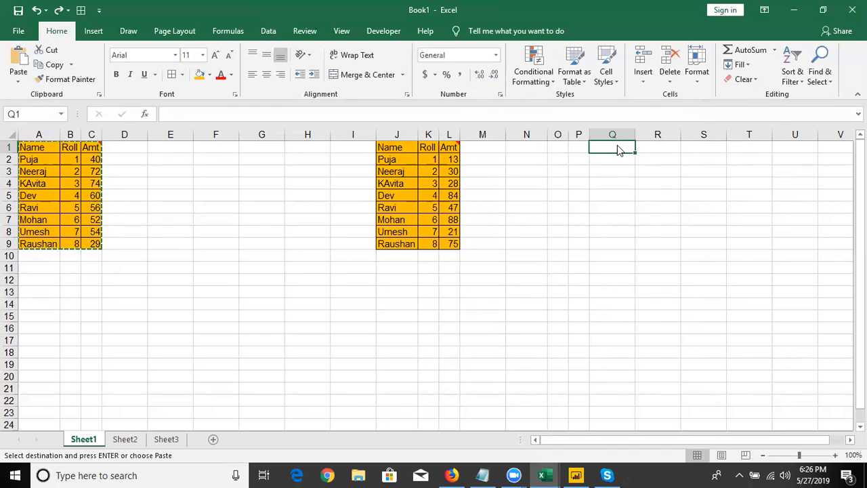
right_click(618, 147)
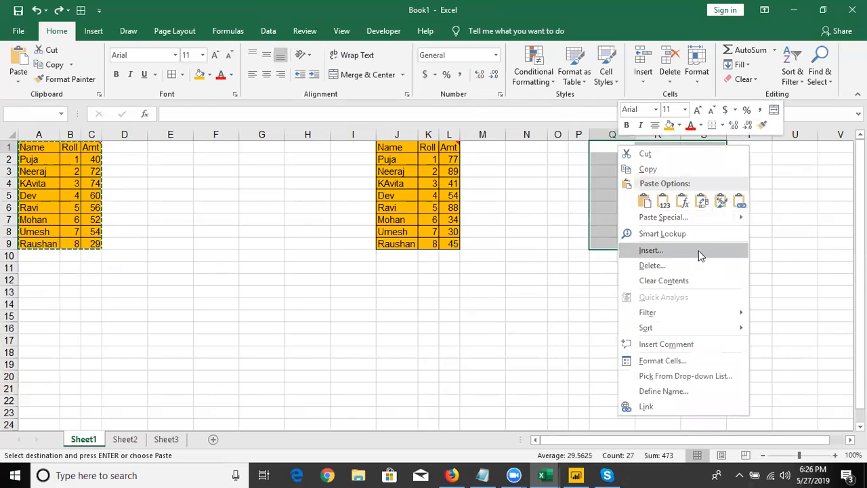
mouse_move(748, 225)
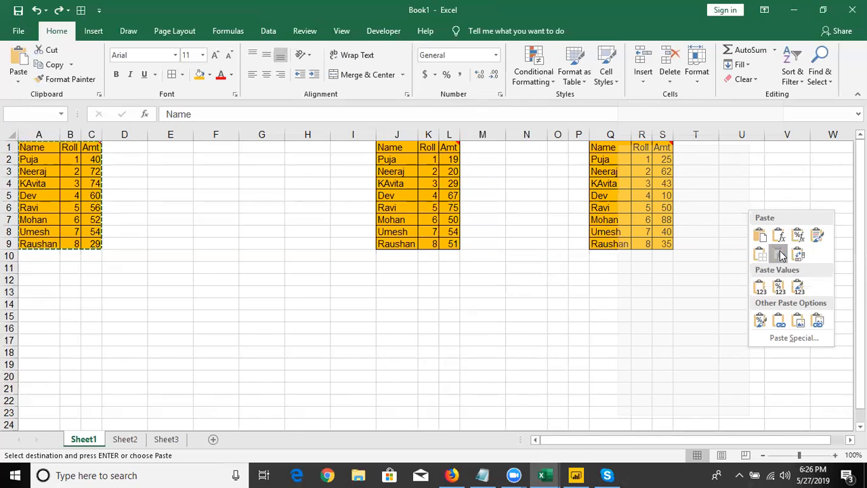
left_click(780, 254)
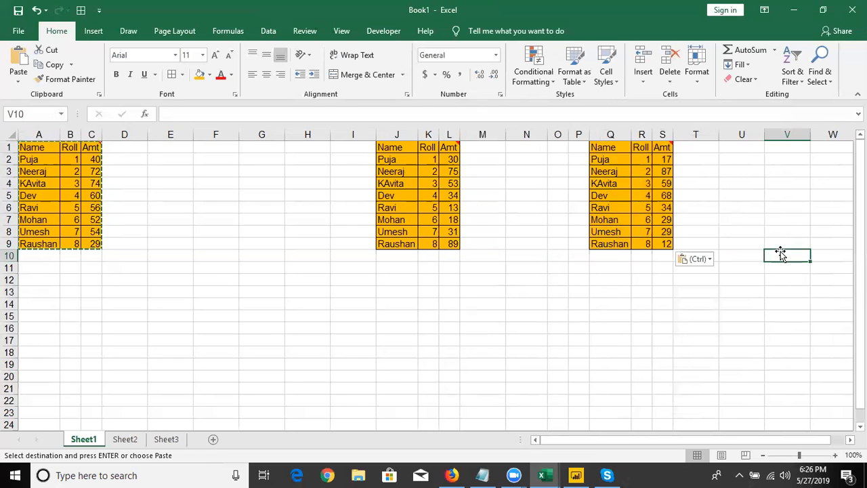
key("F9")
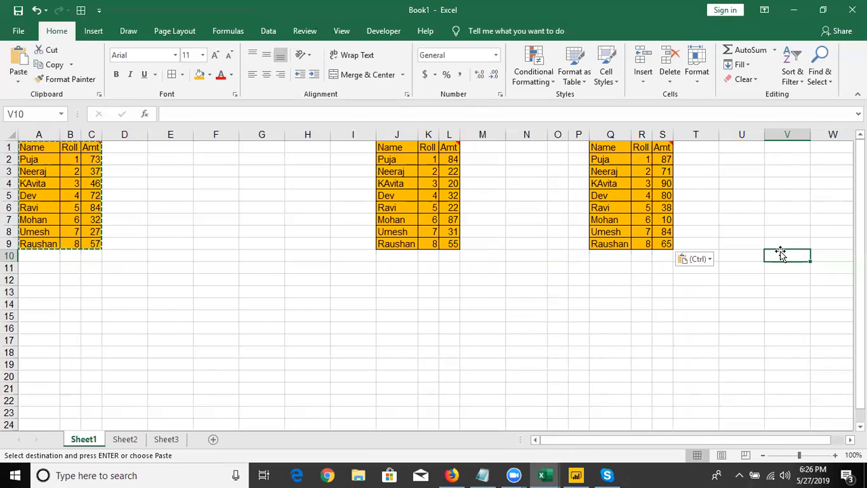
Open the Paste Special dialog at H6 to review its options
left_click(289, 208)
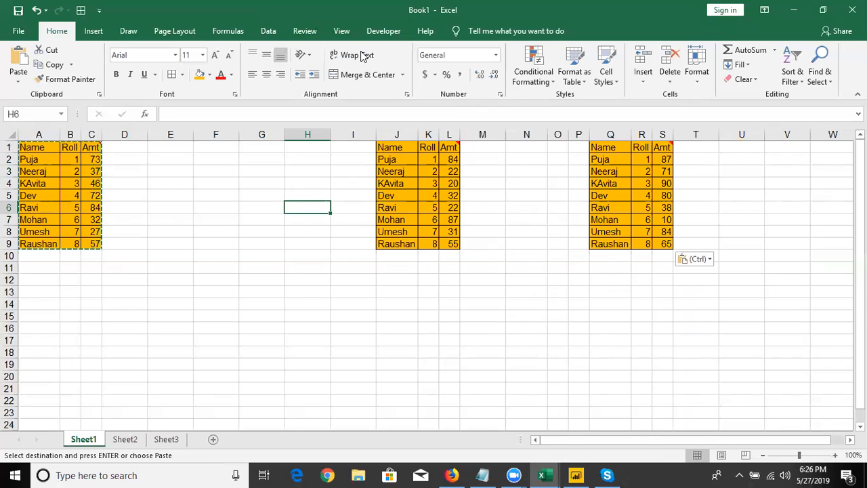
key("ctrl+alt+v")
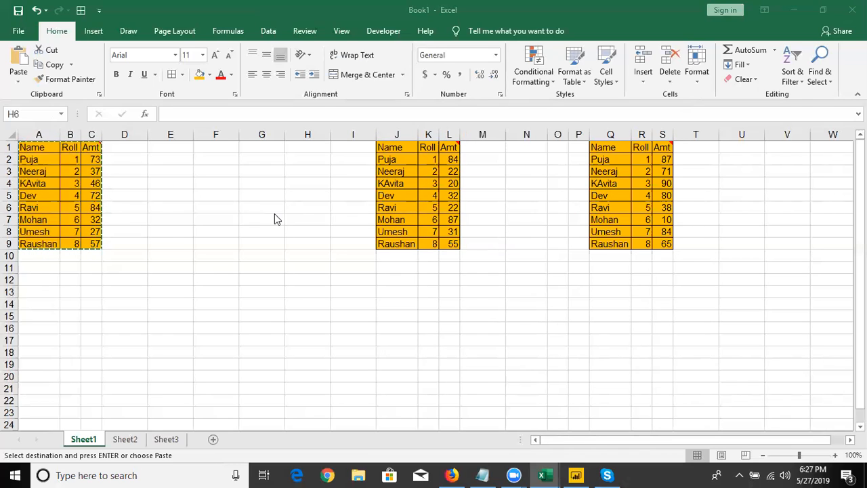
Delete columns J through S with the pasted tables
left_click(397, 134)
mouse_move(654, 147)
left_mouse_down()
mouse_move(680, 145)
mouse_move(660, 149)
left_mouse_up()
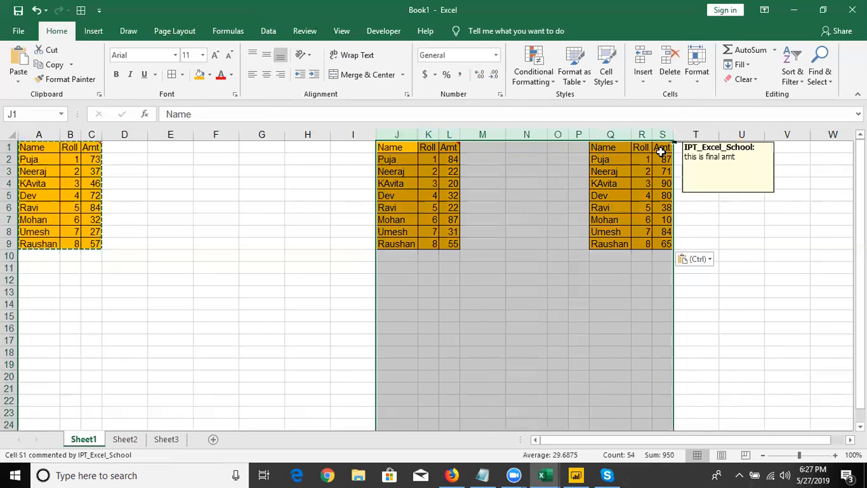
key("ctrl+minus")
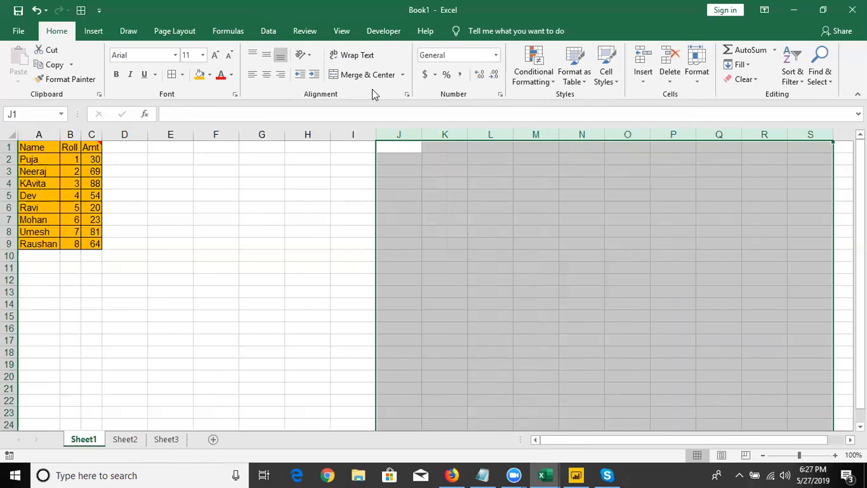
Add a Date column in D1:D9, starting at 7/1 in D2 and filled down by day to row 9, with orange fill
left_click(136, 154)
type("Date")
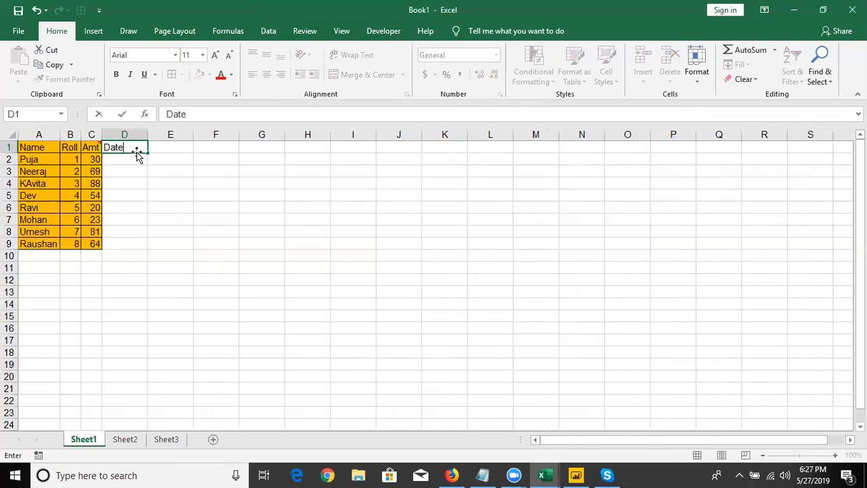
key("Return")
type("7/1")
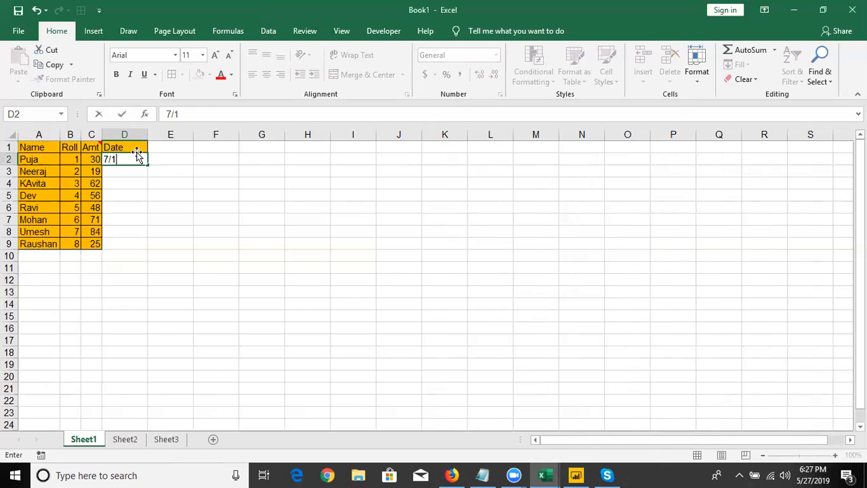
key("Return")
left_click(136, 156)
left_click_drag(146, 163, 145, 245)
left_click(201, 75)
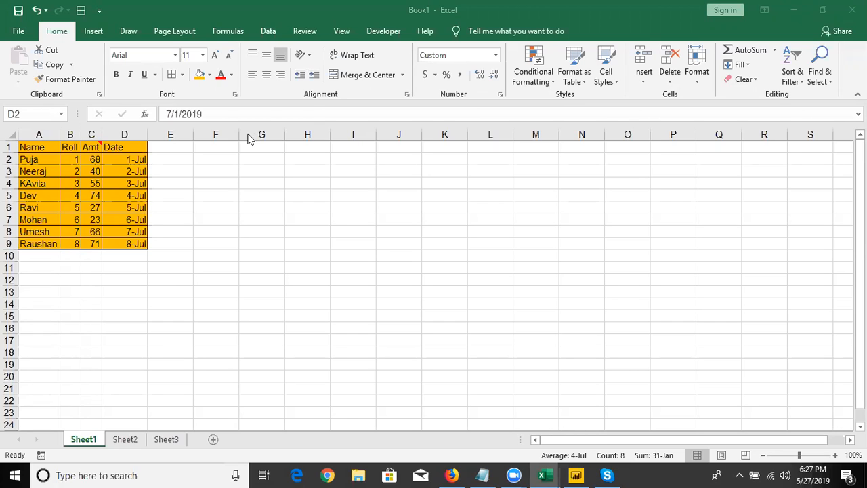
Copy the Date column D1:D9 and paste only its values at H1
left_click(125, 147)
key("ctrl+Down")
key("ctrl+Up")
key("ctrl+shift+Down")
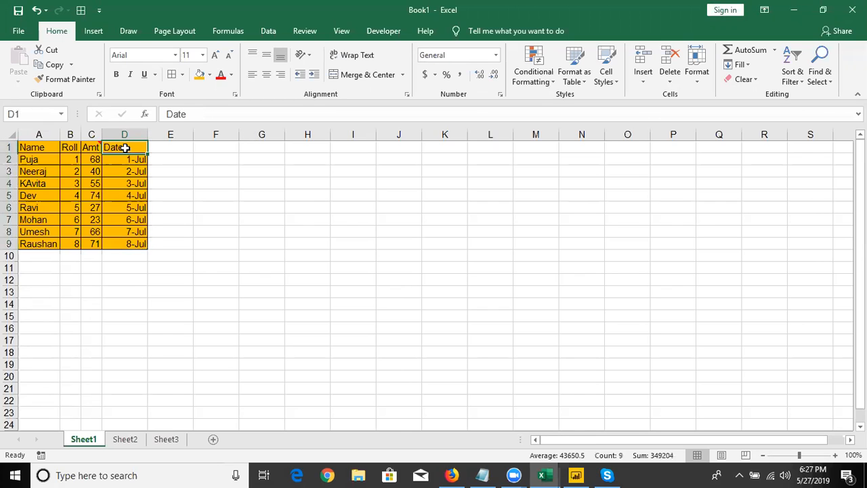
key("ctrl+c")
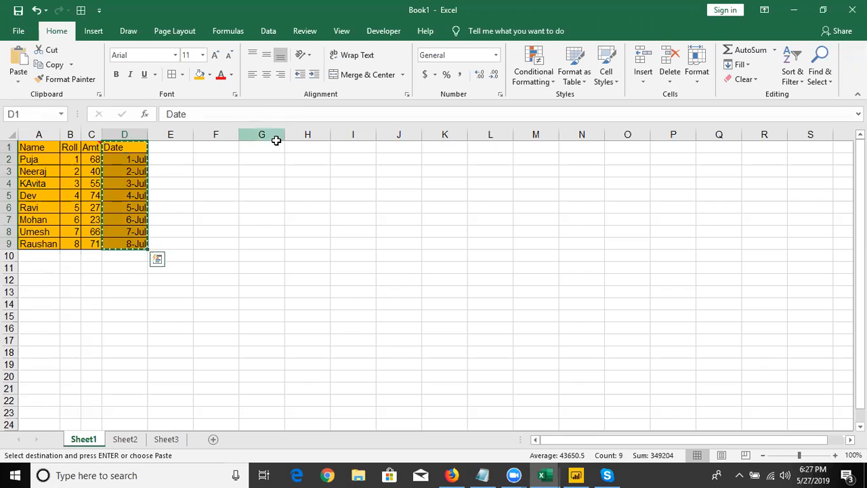
left_click(296, 150)
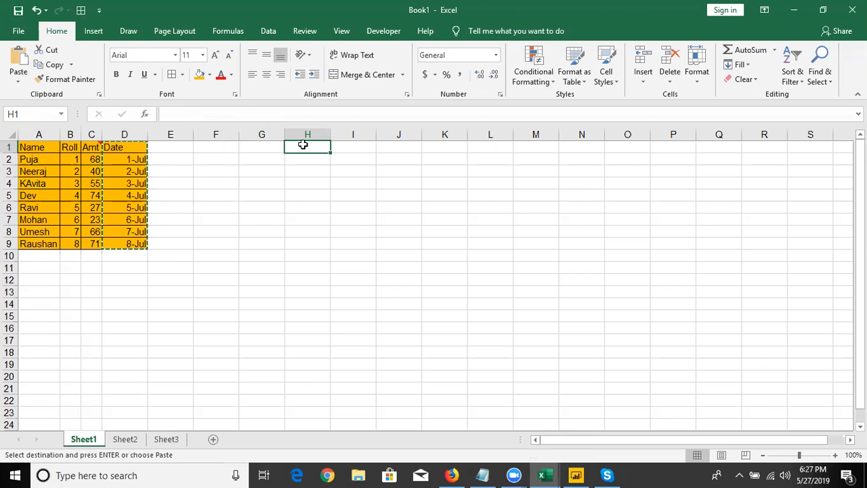
right_click(303, 145)
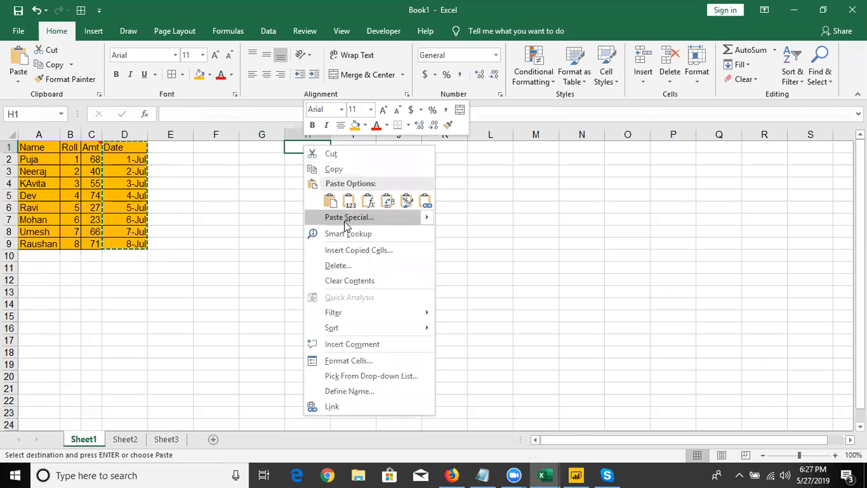
left_click(349, 200)
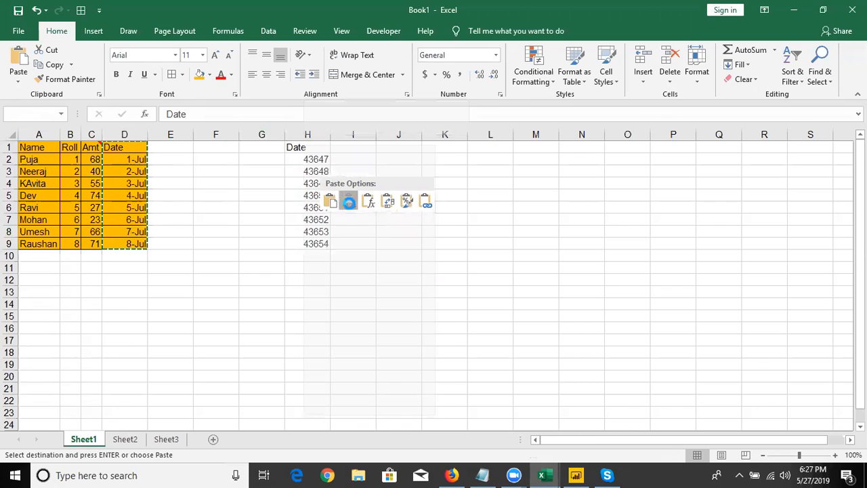
left_click(318, 162)
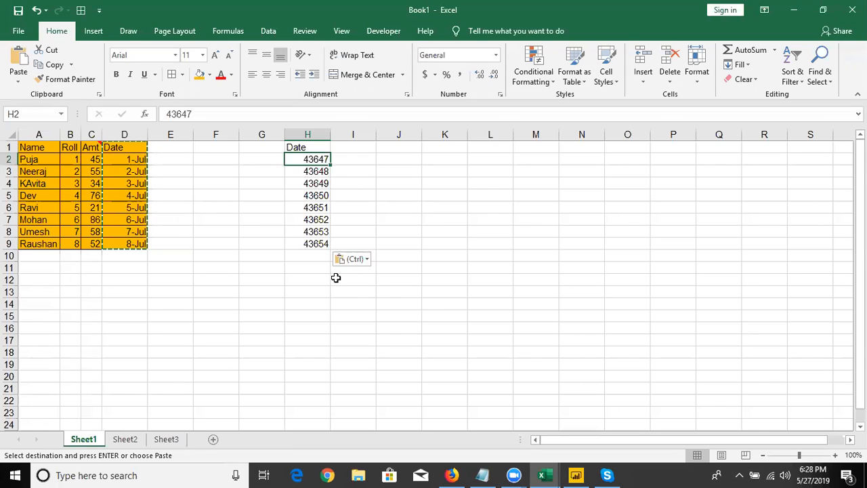
Enter the date 1/1/1900 in F11
left_click(212, 265)
type("1/")
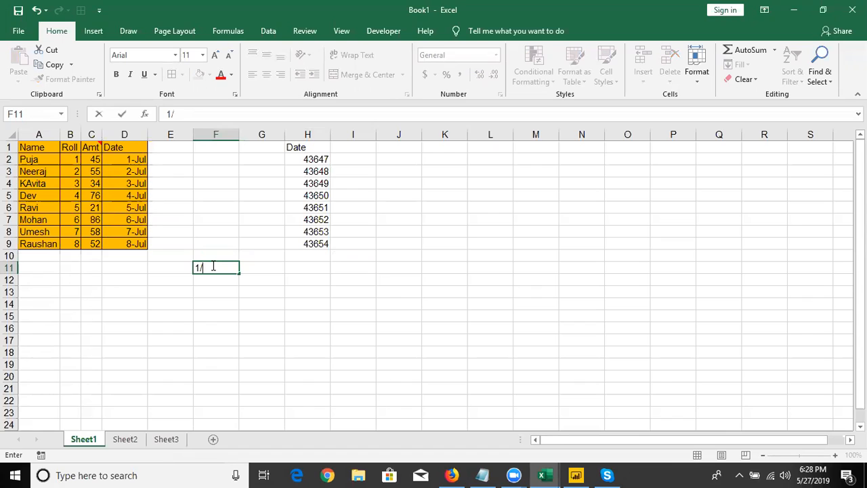
type("1/19000")
key("BackSpace")
key("Return")
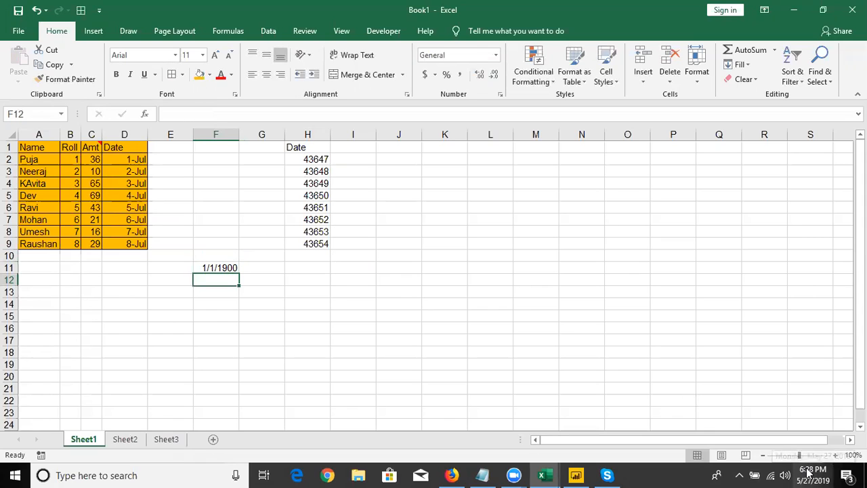
Enter 10-JAN-1856 in E15 and delete the entry
left_click(177, 313)
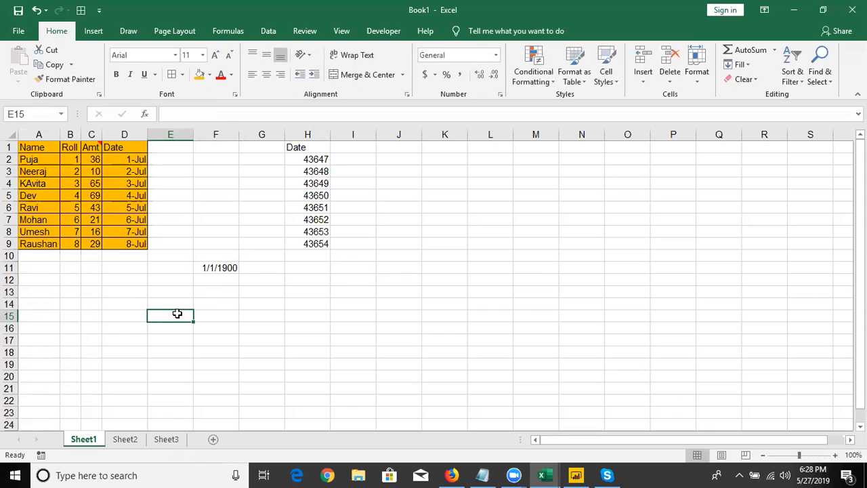
type("10-")
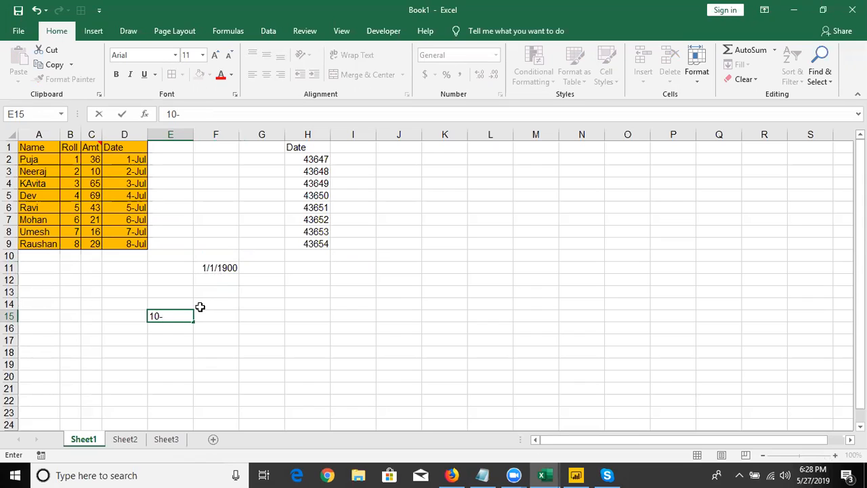
type("JAN-1856")
key("Return")
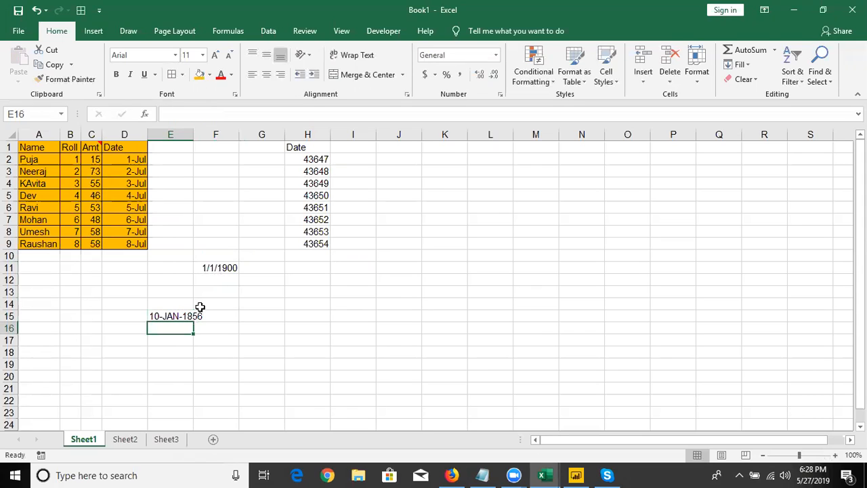
key("Up")
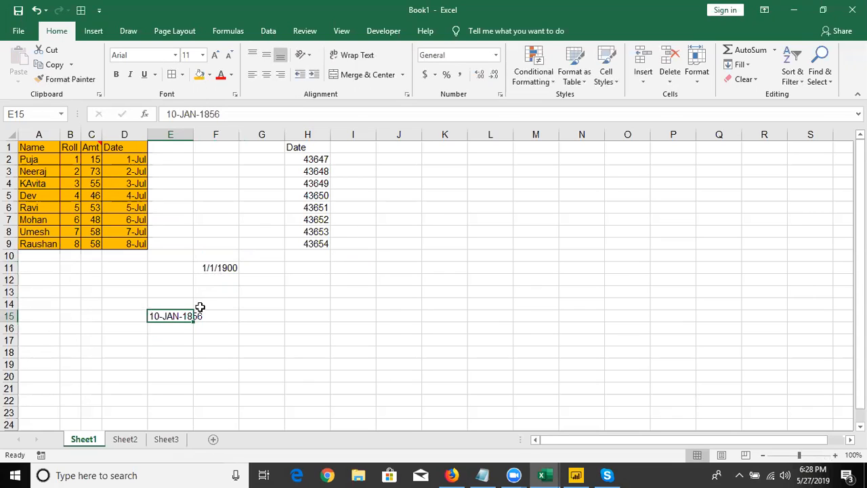
key("Delete")
Try the serial numbers 5 and 368 in the date-formatted cell F11
key("Up")
key("Up")
key("Up")
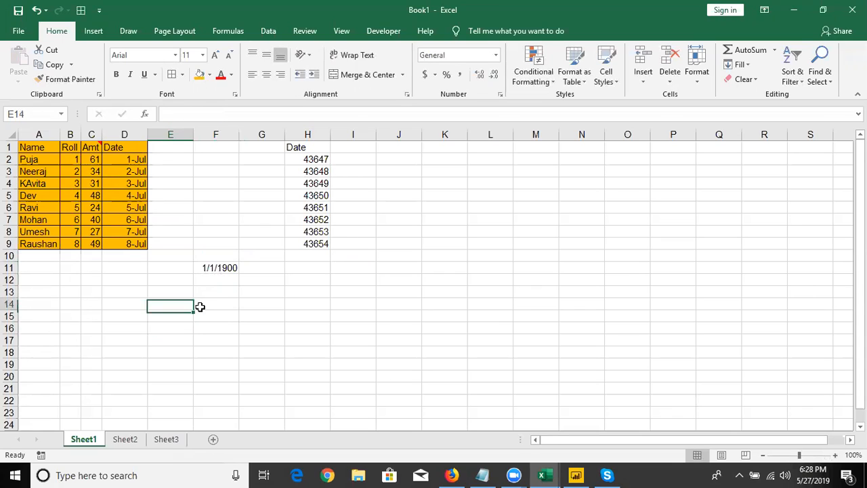
key("Up")
key("Right")
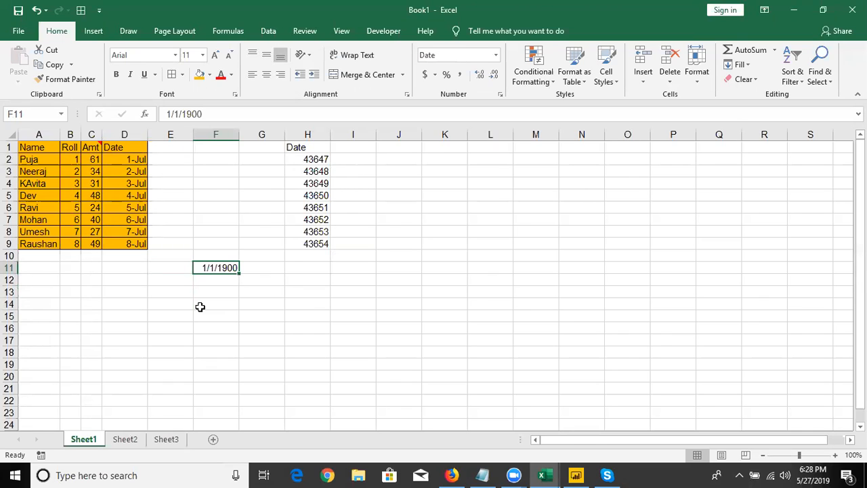
key("Left")
key("Right")
type("5")
key("Return")
key("Up")
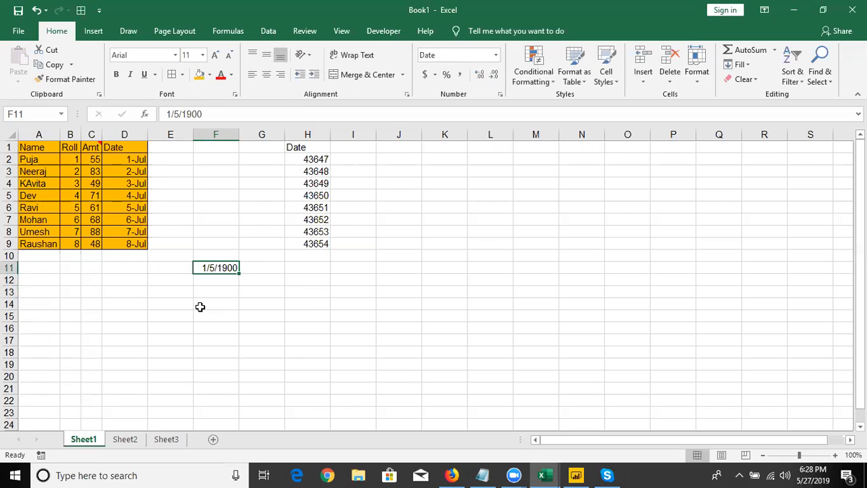
type("368")
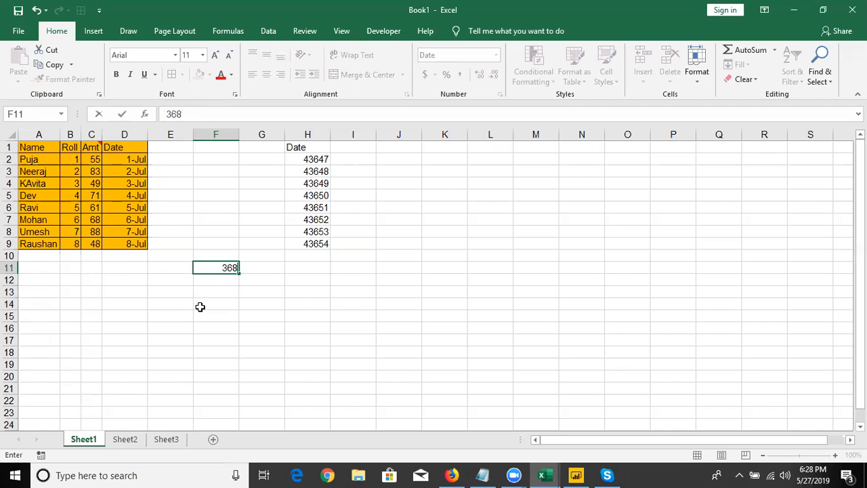
key("Return")
key("Up")
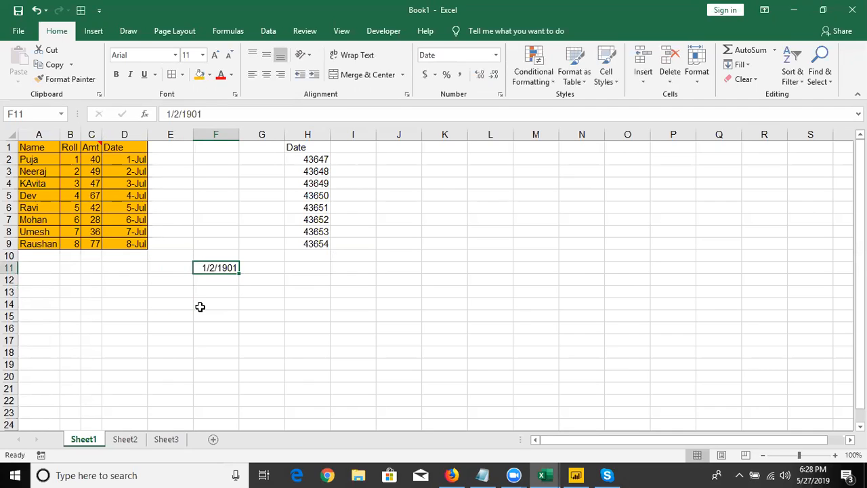
Replace the date in F11 with the serial number 43647
type("43647")
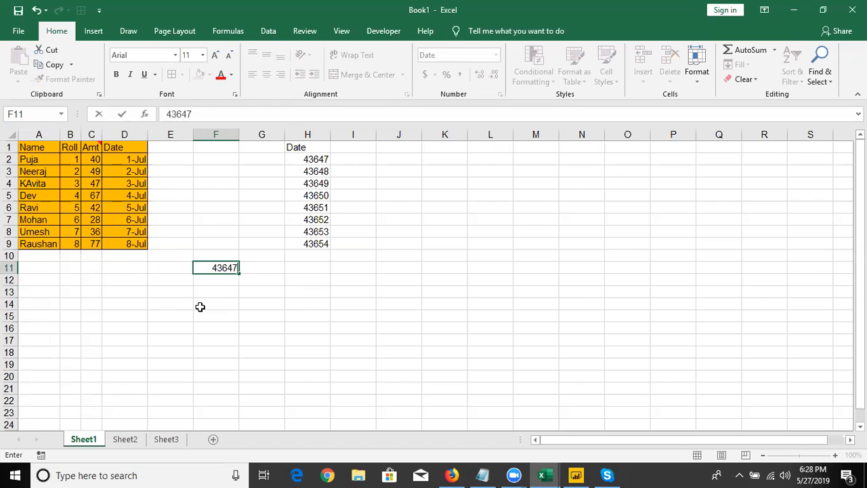
key("Return")
key("Up")
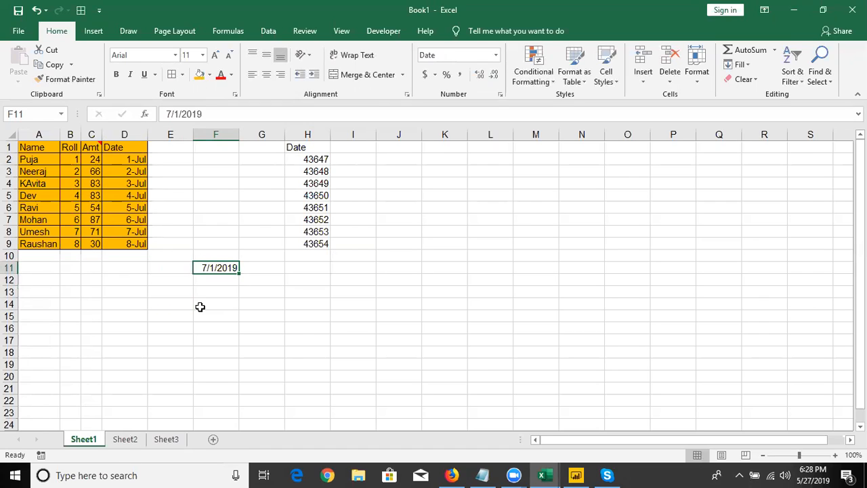
Step through the pasted date serial numbers in column H from H2 down to H8
key("Up")
key("Up")
key("Up")
key("Up")
key("Up")
key("Up")
key("Up")
key("Up")
key("Up")
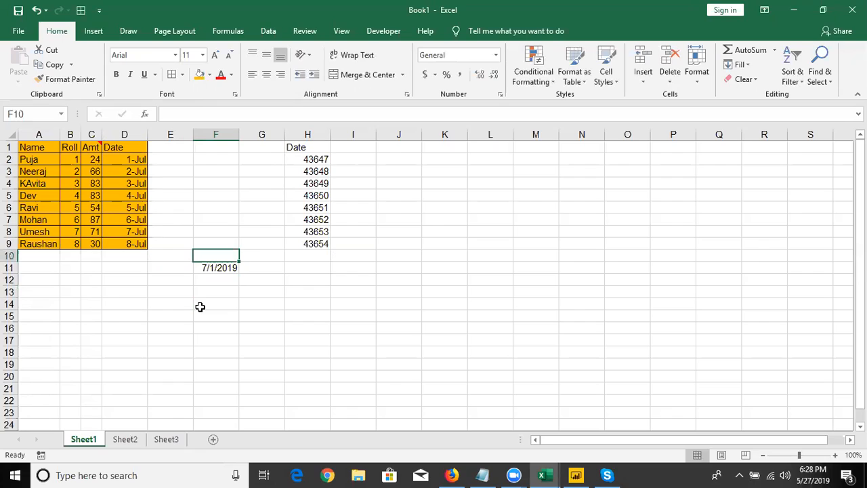
key("Right")
key("Right")
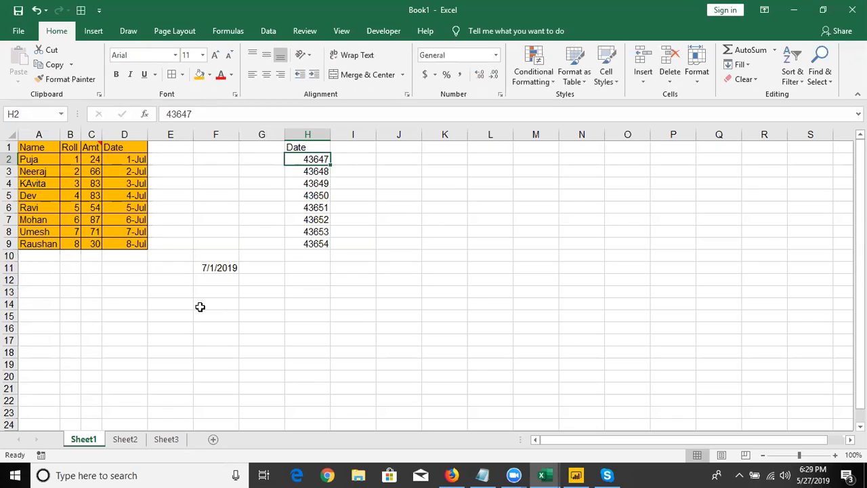
key("Down")
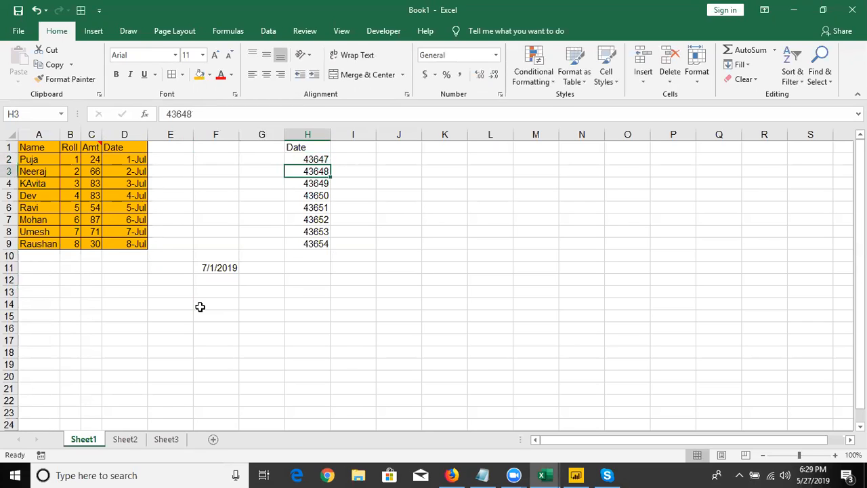
key("Down")
key("Down")
key("Down")
key("Down")
key("Down")
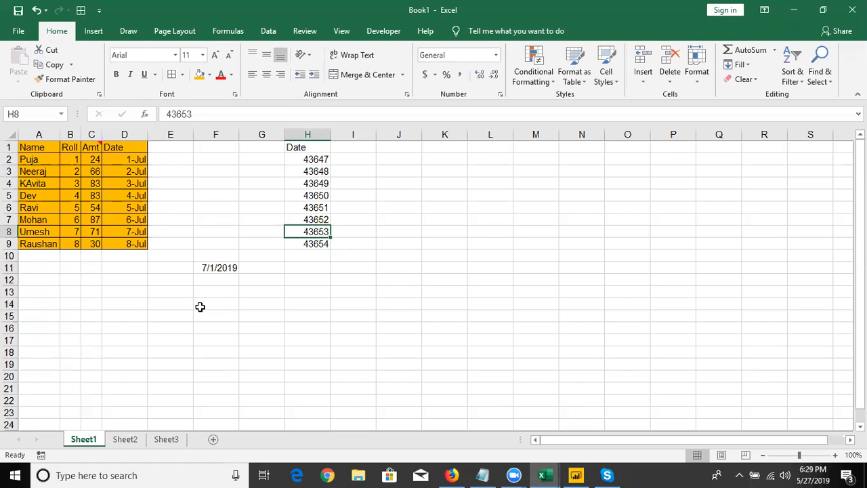
Select the pasted date serial numbers in H2:H9 to examine them
key("Down")
key("Up")
key("Down")
key("shift+Up")
key("shift+Up")
key("shift+Up")
key("shift+Up")
key("shift+Up")
key("shift+Up")
key("shift+Up")
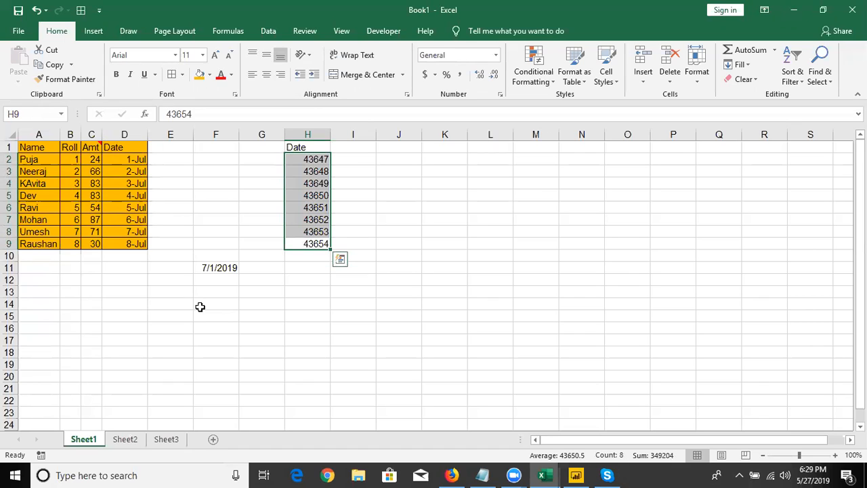
Enter today's date, 5/27/2019, in cell J2
key("Right")
key("ctrl+Up")
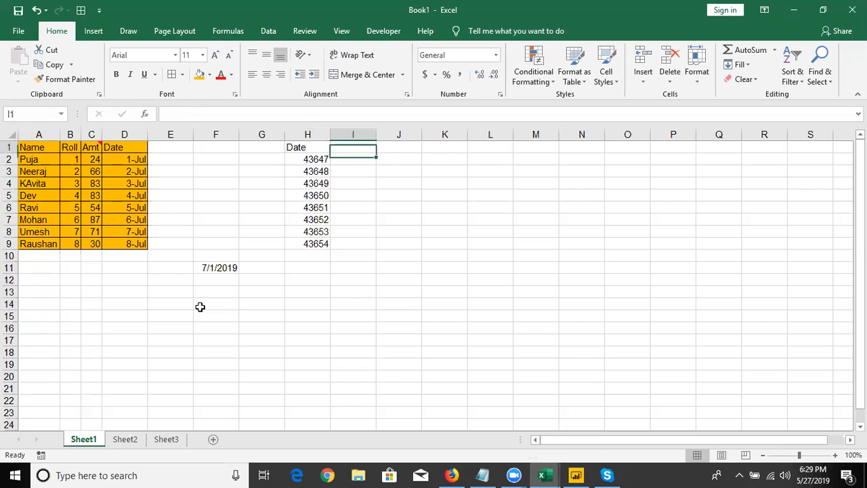
key("Right")
key("Down")
key("ctrl+semicolon")
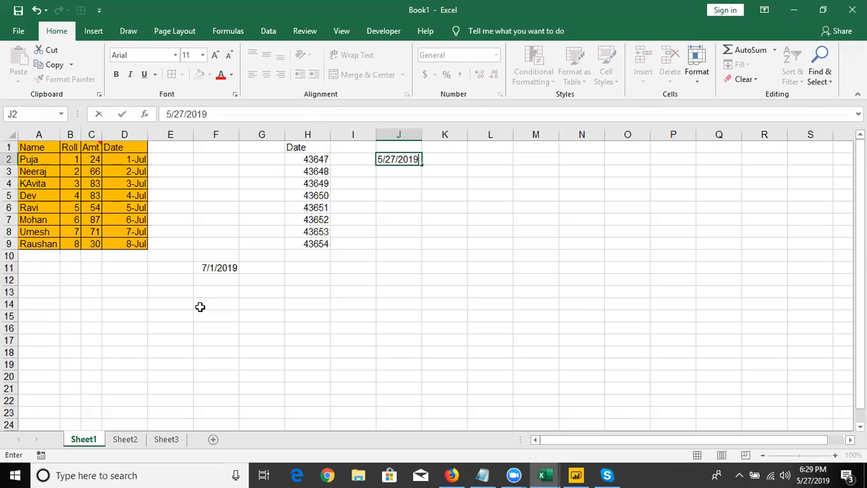
key("Return")
key("Up")
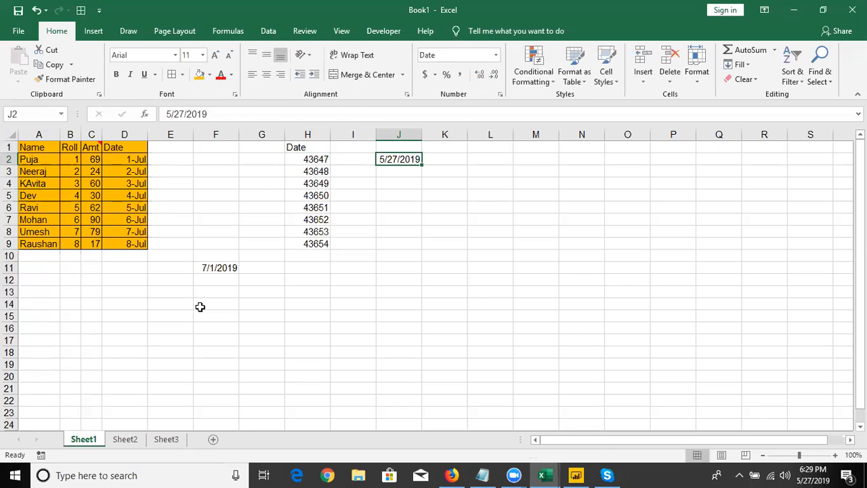
Switch J2 to the General number format to reveal its serial number, and back to Short Date
key("ctrl+shift+grave")
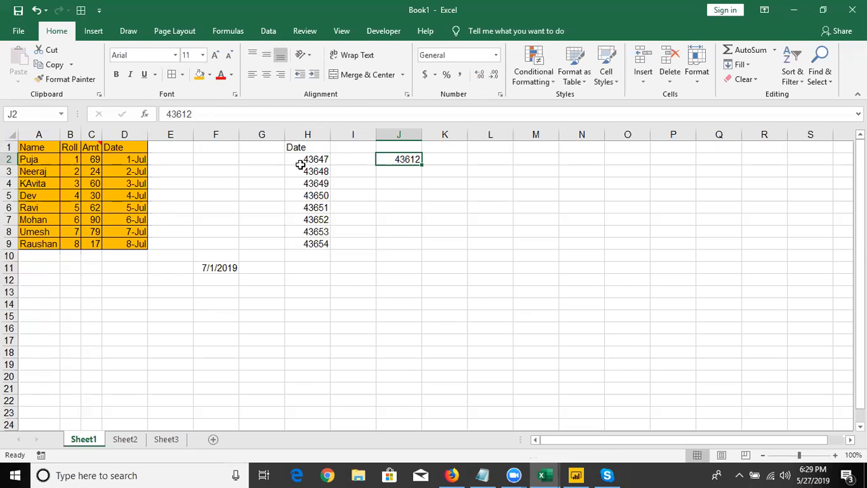
left_click(495, 55)
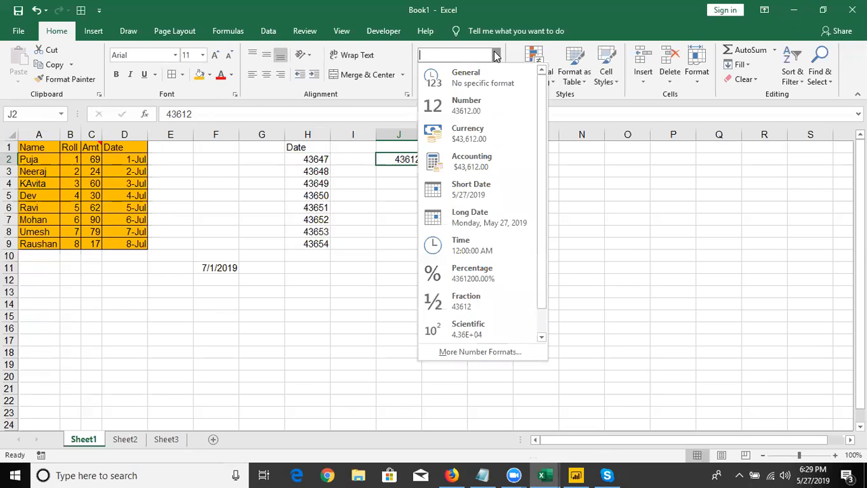
left_click(468, 188)
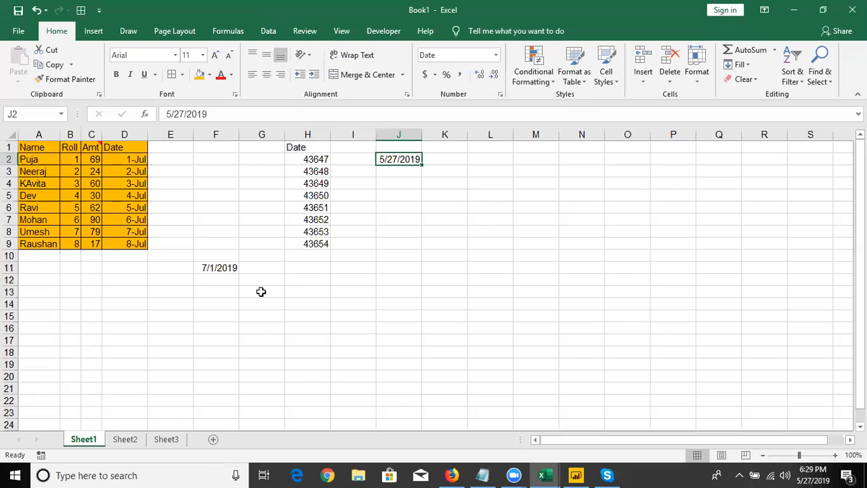
Enter the incomplete date text 10-s in cell F13
left_click(261, 292)
left_click(230, 291)
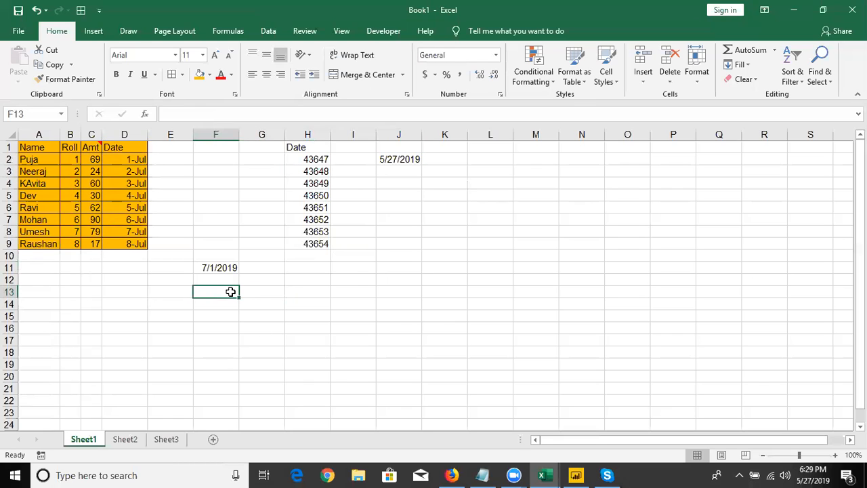
type("10-s")
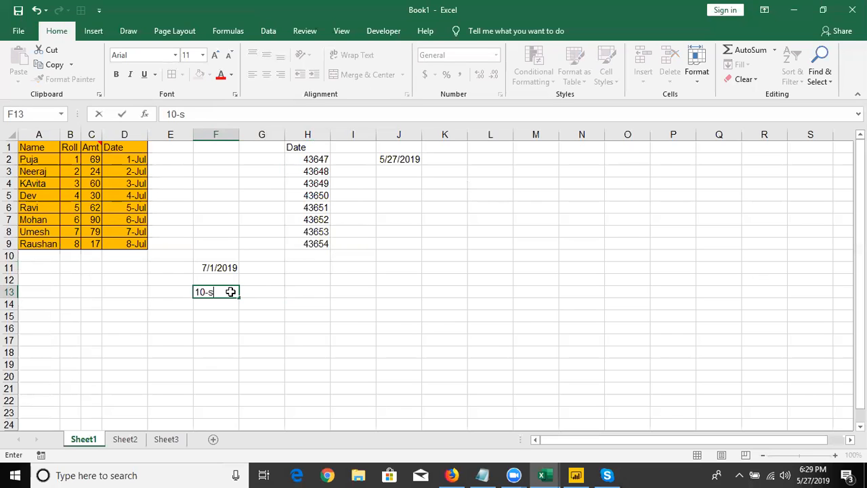
key("Return")
left_click(231, 291)
Try to add 30 days to the text in F13 with the formula =F13+30 in G13
key("Right")
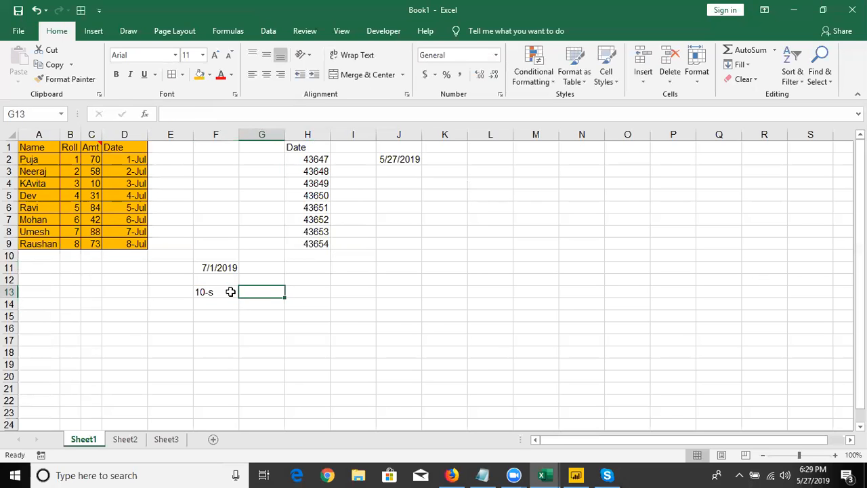
type("=")
key("Down")
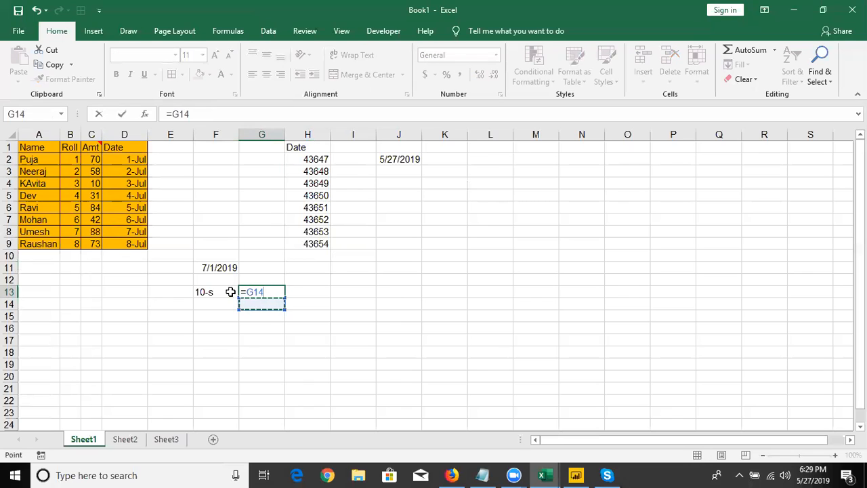
left_click(230, 291)
type("+30")
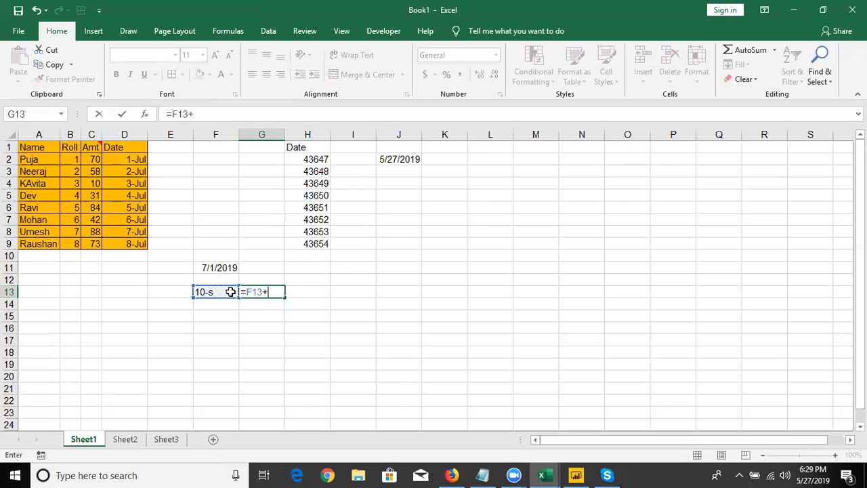
key("Return")
key("Up")
key("Up")
key("Up")
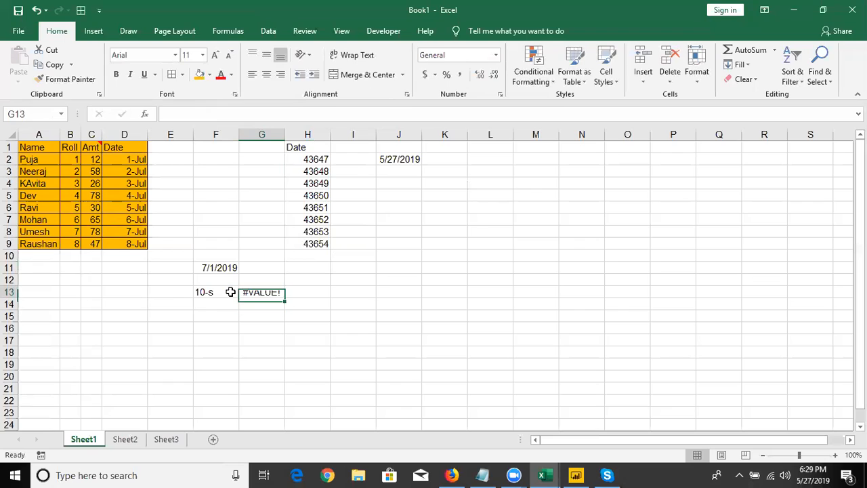
Format the date in F11 in day-month-year style, as 1-Jul-19
key("Left")
key("ctrl+shift+3")
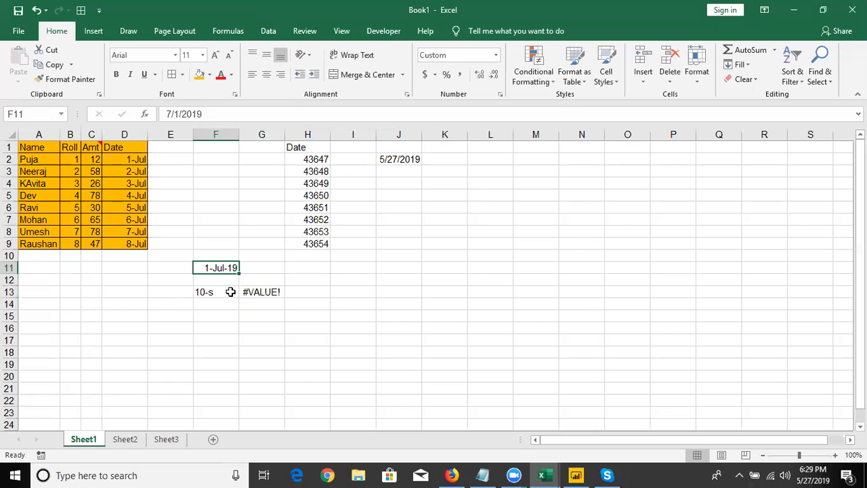
Add 20 days to the date in F11 with the formula =F11+20 in G11
key("Right")
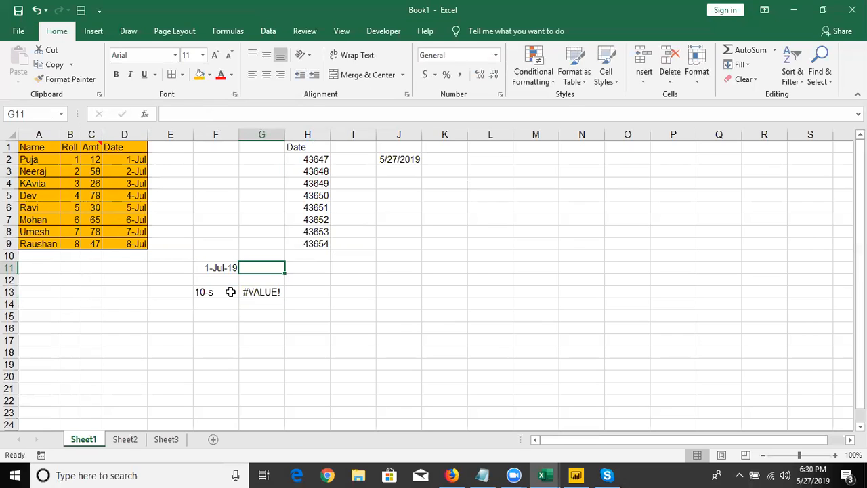
type("=")
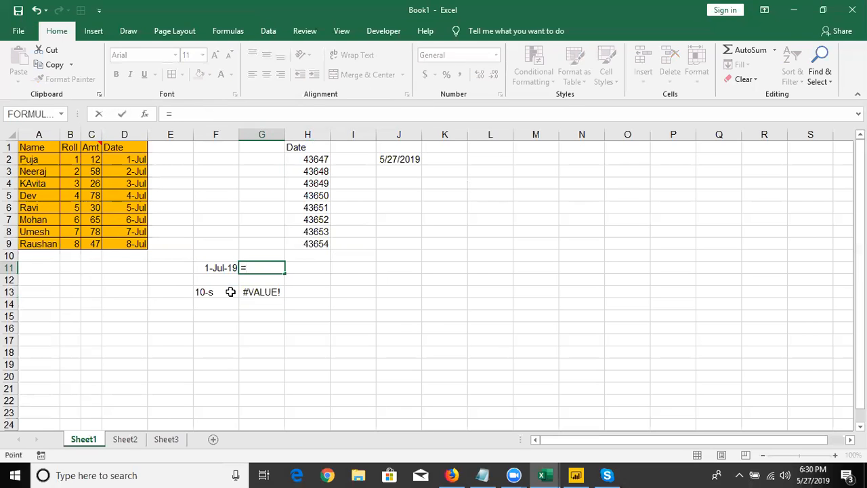
key("Left")
type("+20")
key("Return")
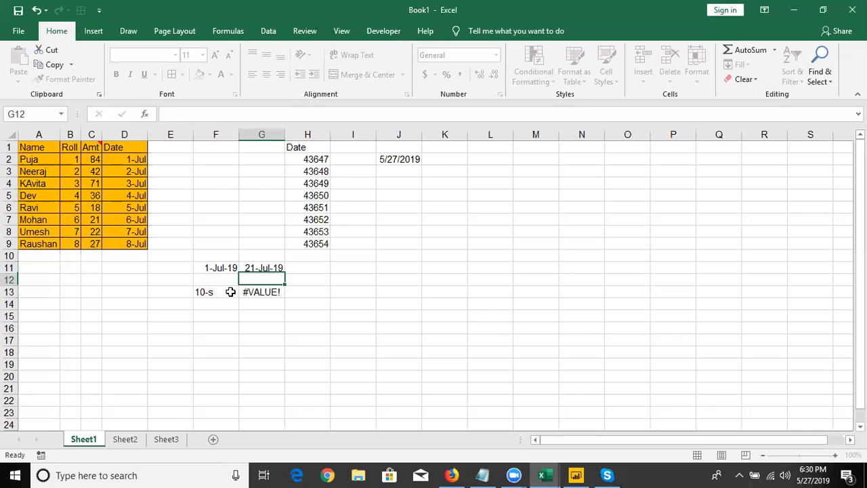
key("Up")
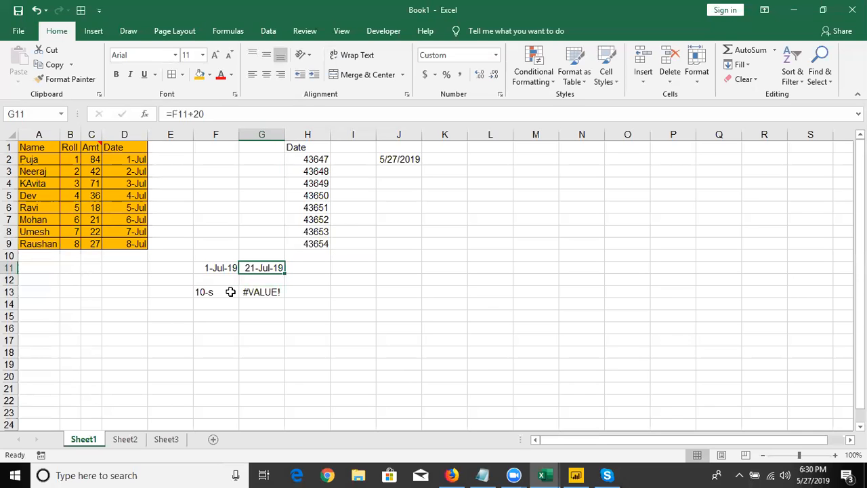
Show F11 in General format to reveal its serial number, and undo the format change
key("Left")
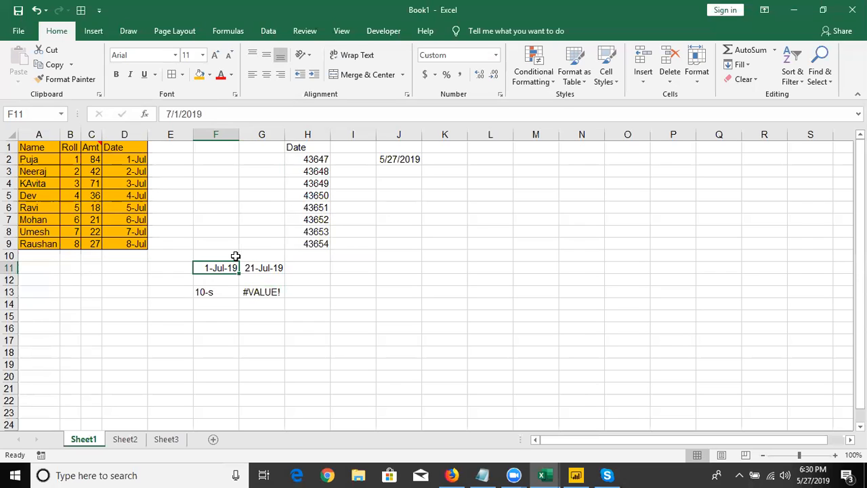
key("ctrl+shift+asciitilde")
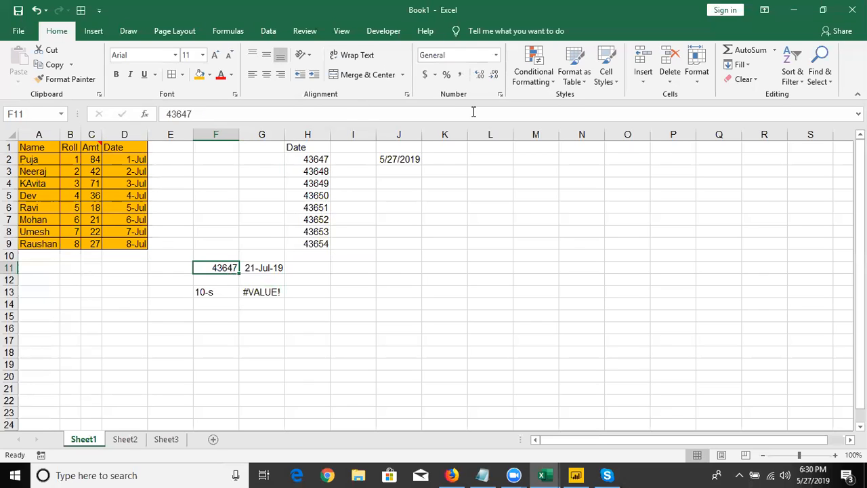
key("ctrl+z")
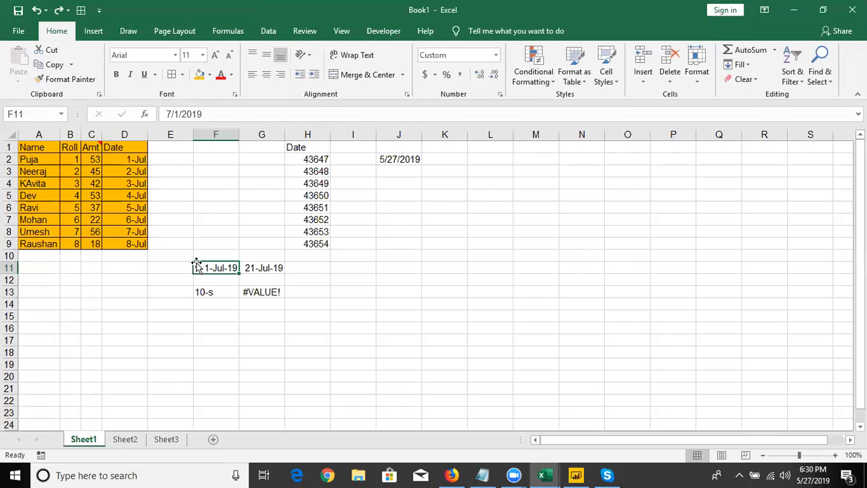
Switch the formula result in G11 to General format and back to Short Date
key("Right")
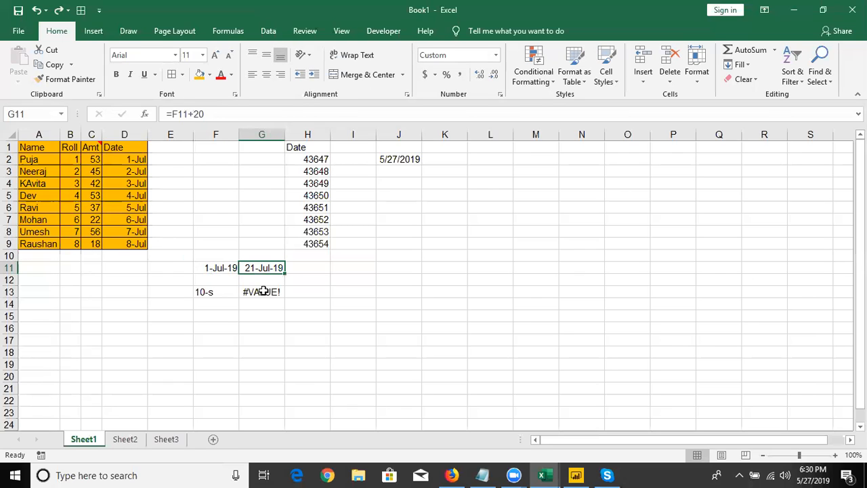
key("ctrl+shift+asciitilde")
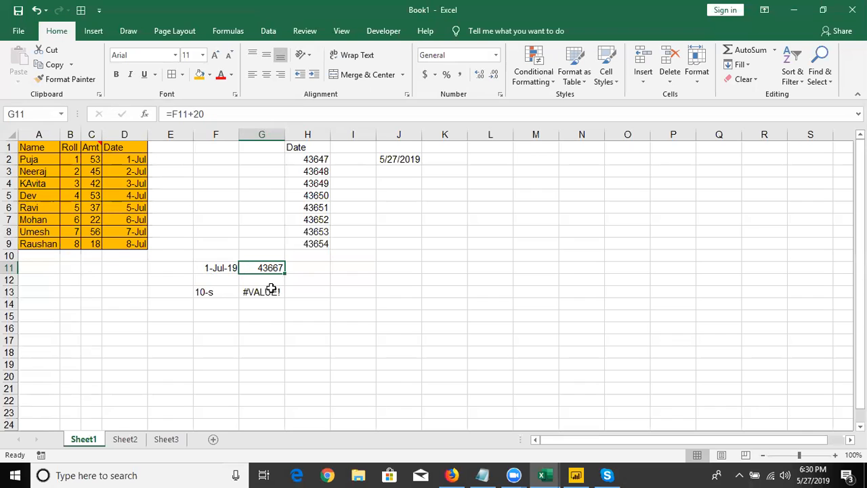
left_click(495, 57)
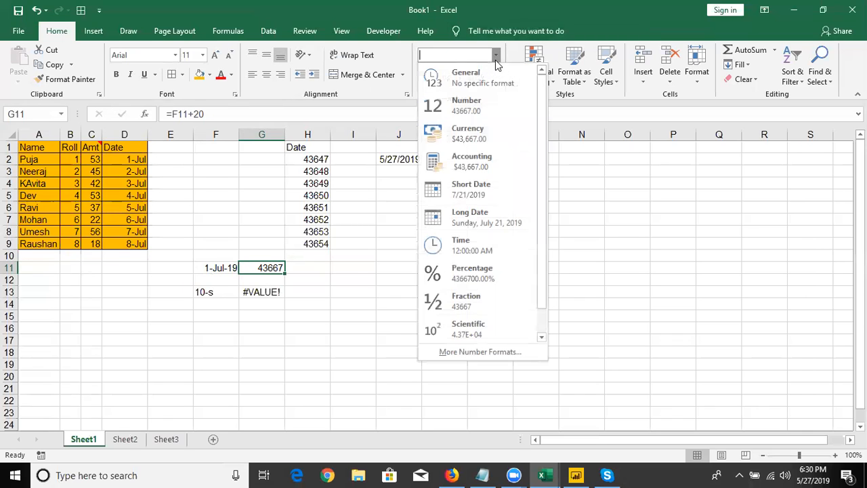
left_click(466, 197)
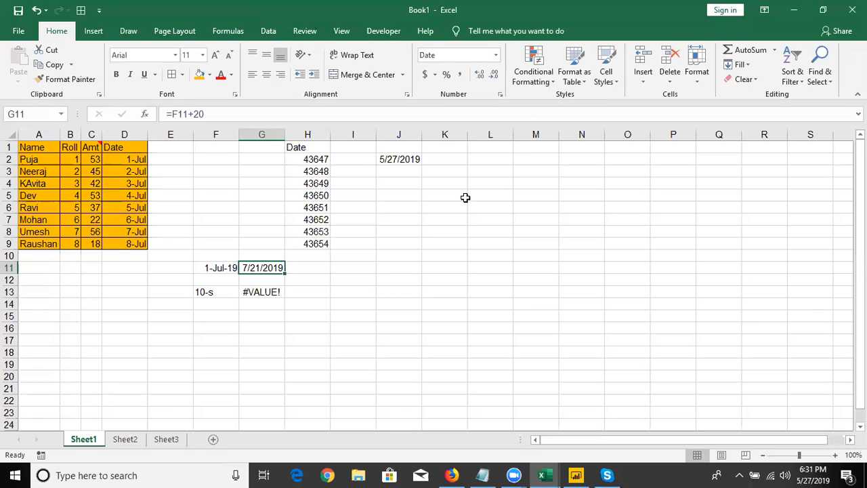
key("Up")
key("ctrl+Up")
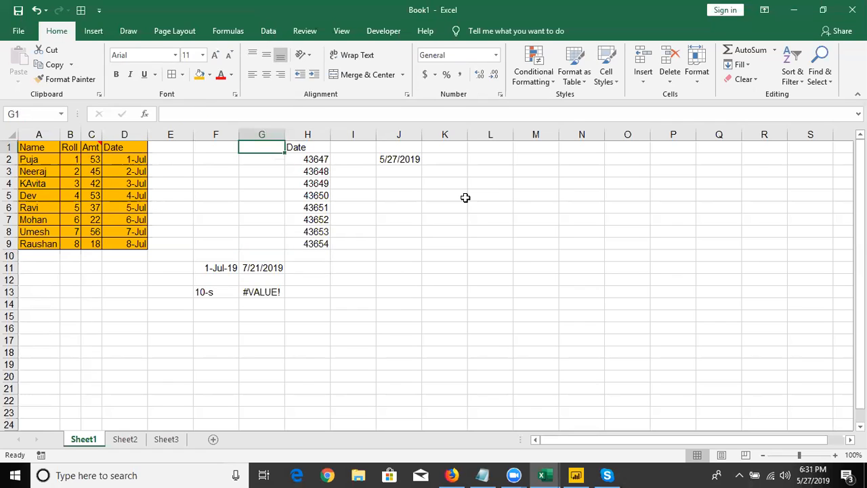
key("Right")
key("Down")
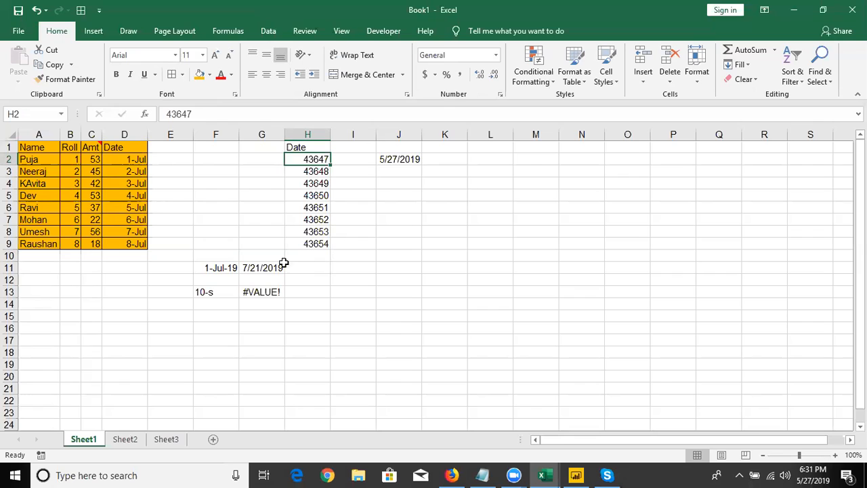
Clear the trial dates and formulas from E10:G15 and the date from J1:J3
left_click(187, 256)
left_click(272, 316, "shift")
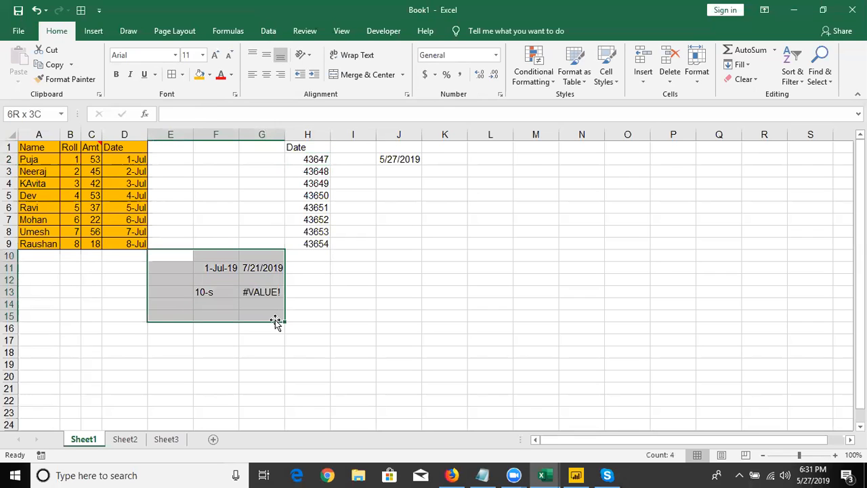
key("Delete")
left_click_drag(400, 153, 402, 171)
key("Delete")
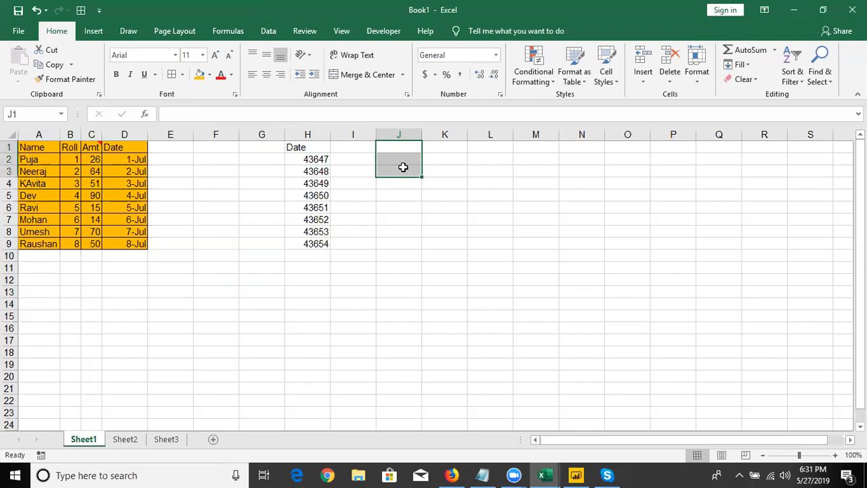
Copy the Date column D1:D9 and paste it at J1 using Paste Special with Values and number formats
left_click(135, 149)
key("ctrl+shift+Down")
key("ctrl+c")
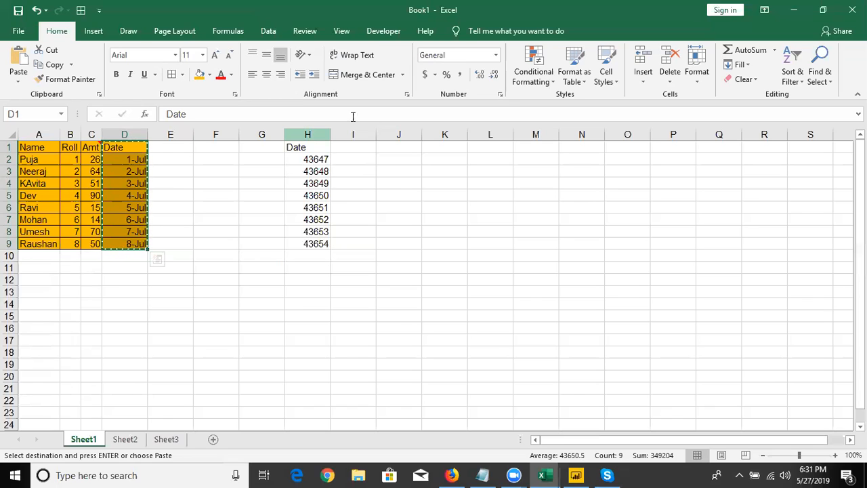
left_click(384, 145)
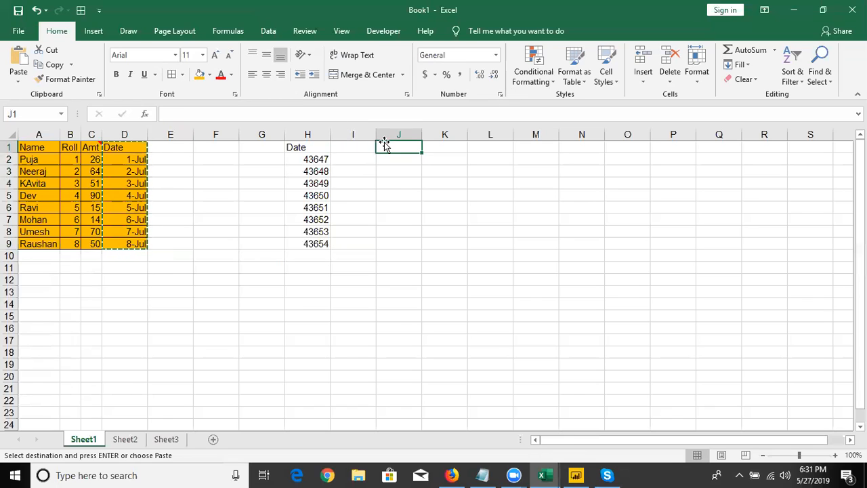
right_click(384, 145)
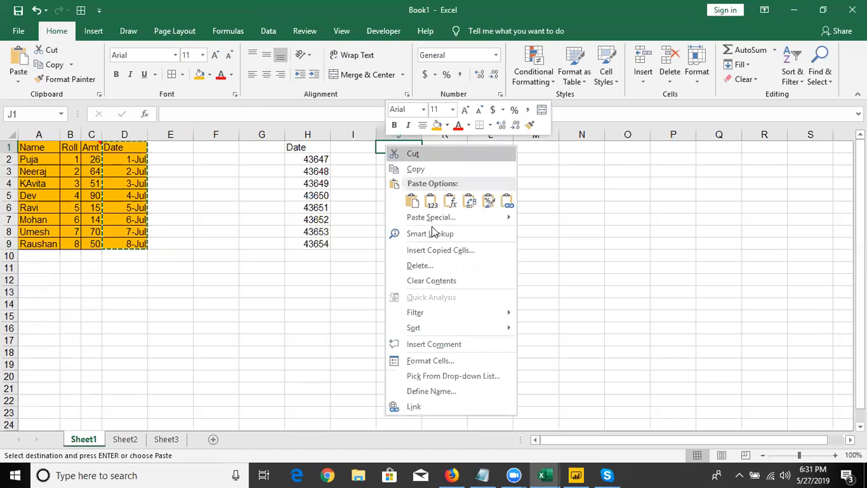
left_click(433, 217)
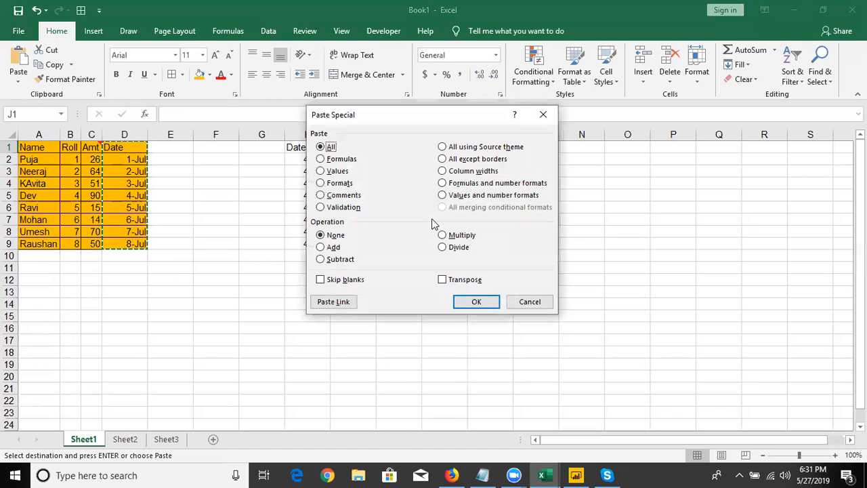
left_click(461, 185)
left_click(461, 197)
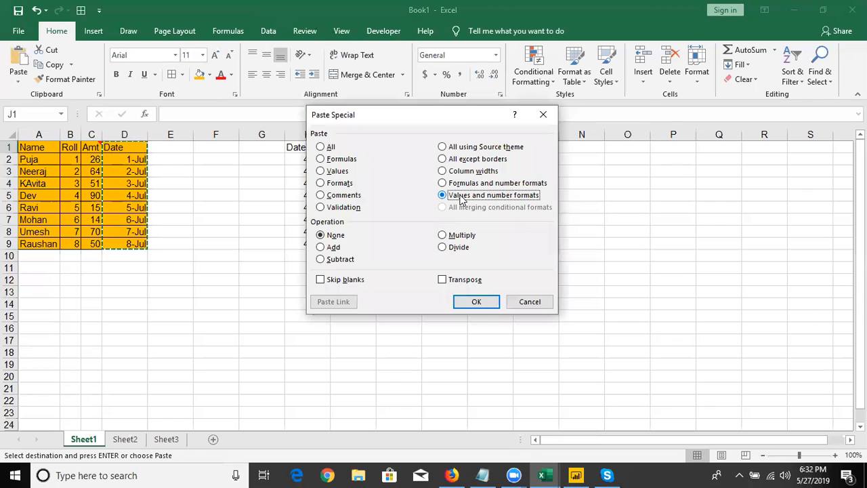
left_click(476, 302)
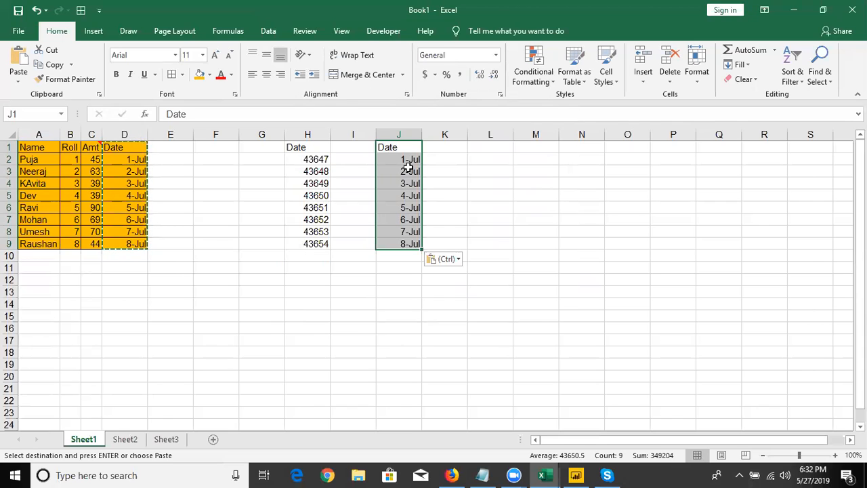
Enter 20 in cell D17 and 30 in cell E17 below the data table
key("Down")
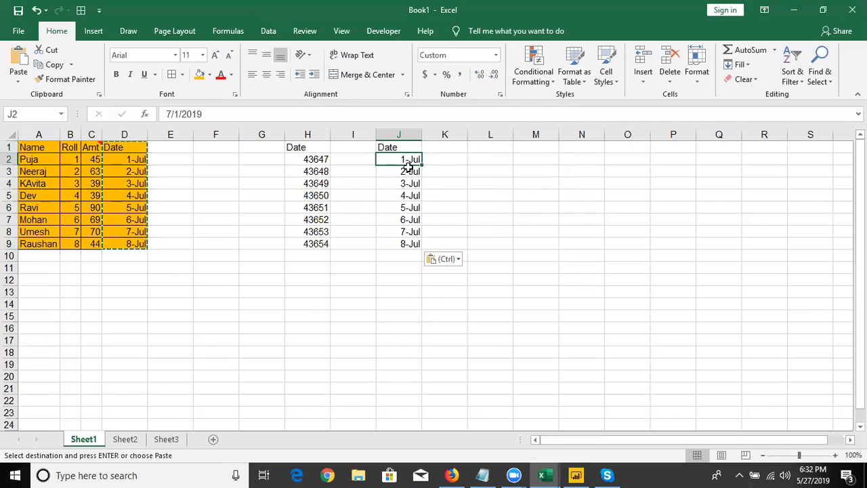
key("ctrl+Down")
key("Down")
key("Down")
key("Left")
key("ctrl+Left")
key("Down")
key("Down")
key("Down")
key("Down")
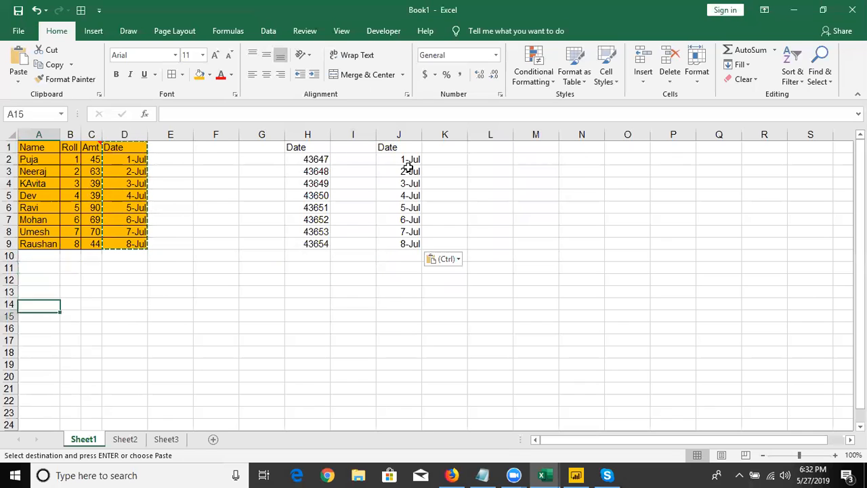
key("Down")
key("Down")
key("Down")
key("Down")
key("Down")
key("Right")
key("Right")
key("Up")
key("Up")
key("Up")
key("Right")
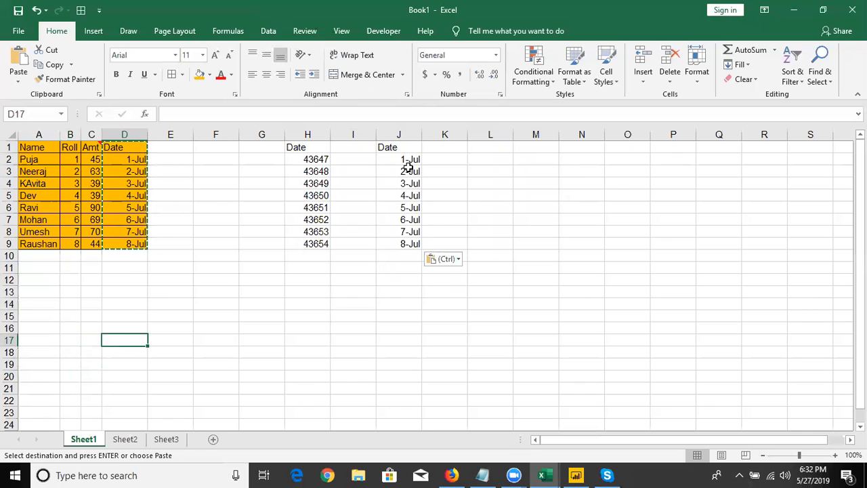
type("20")
key("Right")
type("30")
key("Right")
Copy the value in cell D17
key("Left")
key("Left")
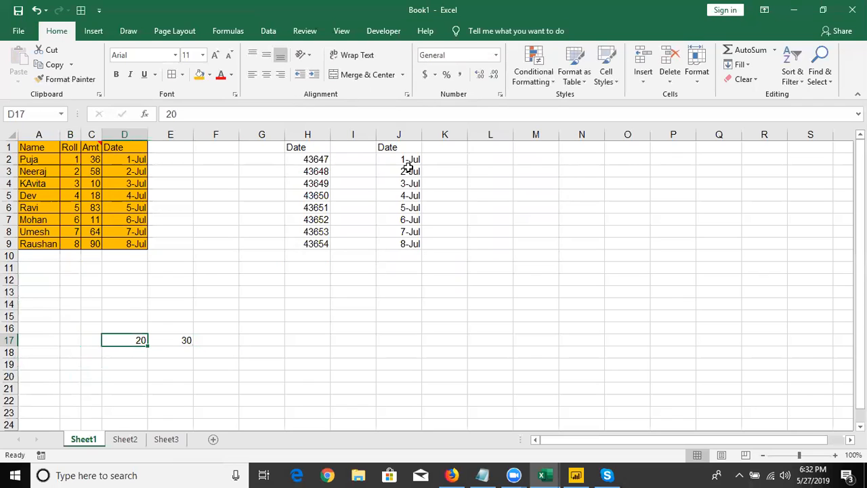
key("ctrl+c")
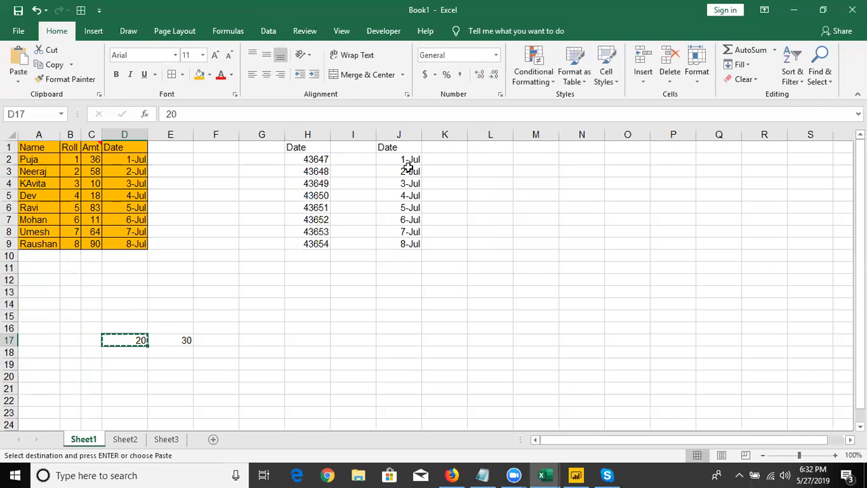
Paste the copied value normally over E17, and undo the paste
key("Right")
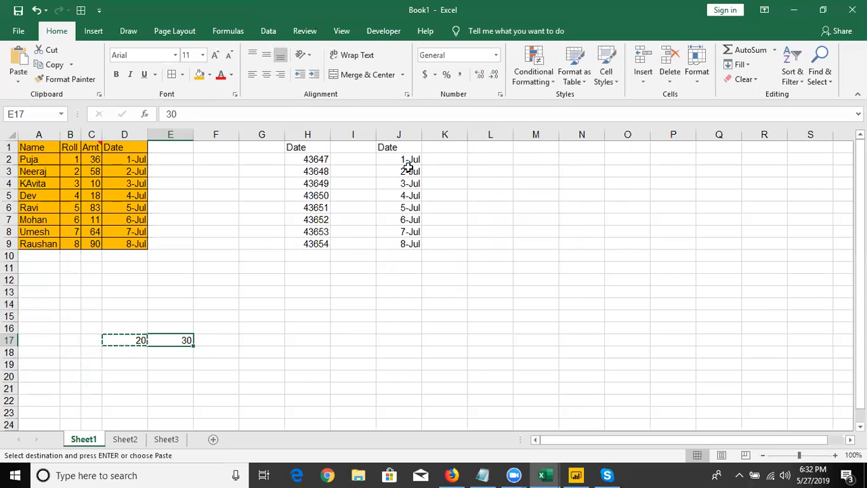
key("ctrl+v")
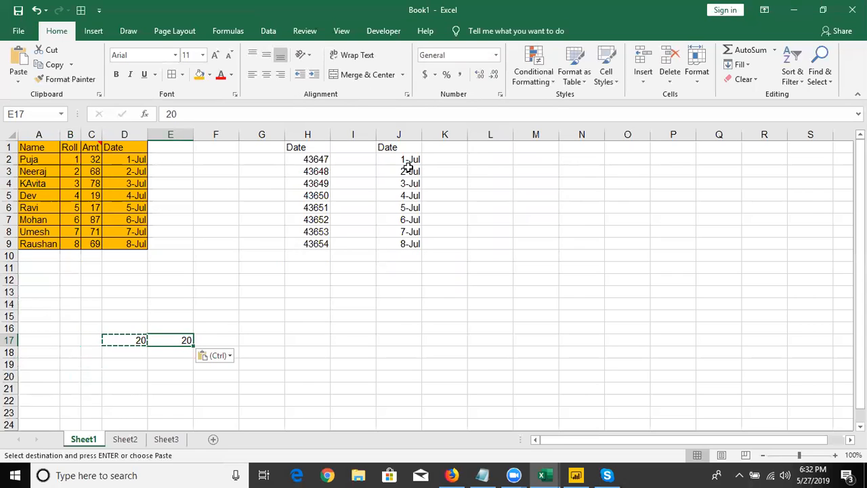
key("ctrl+z")
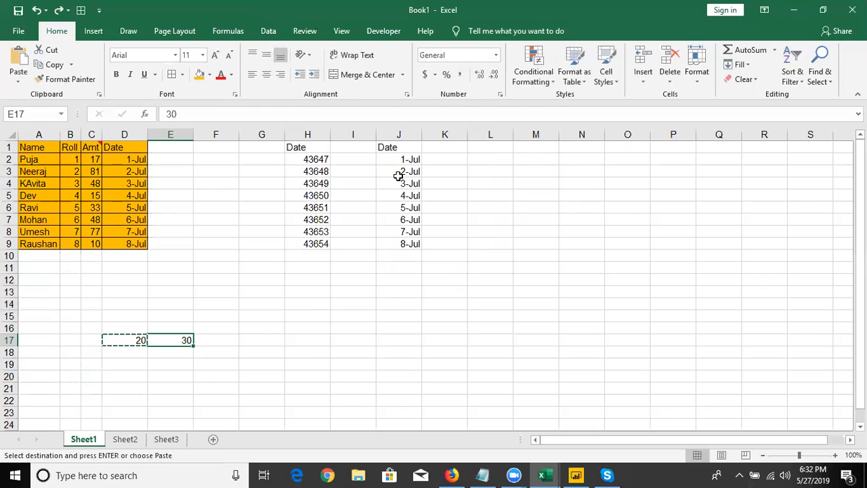
Add the copied D17 value to E17 using Paste Special with the Add operation
right_click(184, 342)
left_click(225, 145)
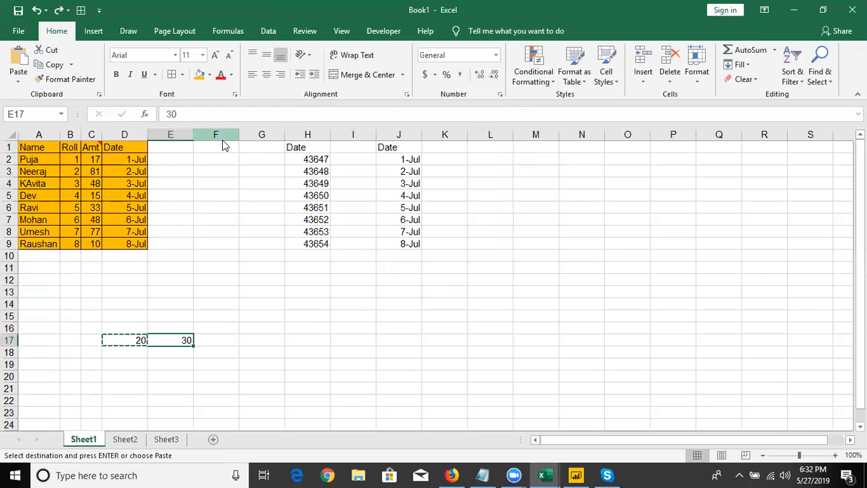
left_click_drag(198, 41, 536, 106)
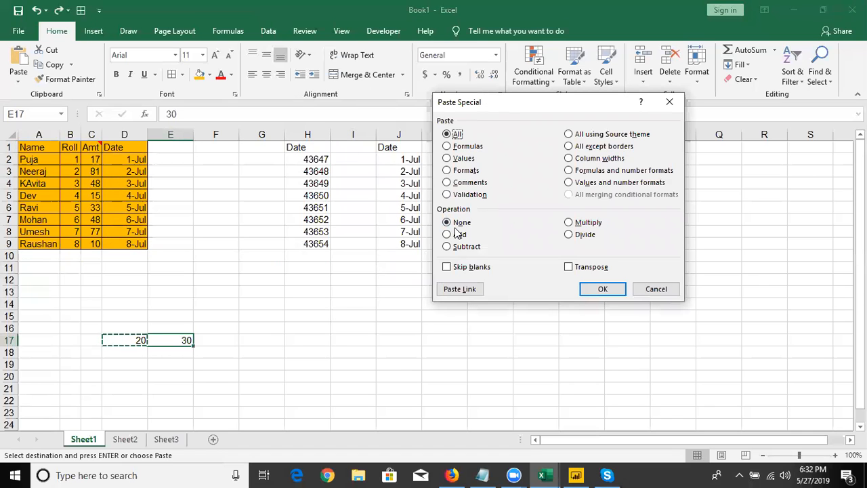
left_click(455, 237)
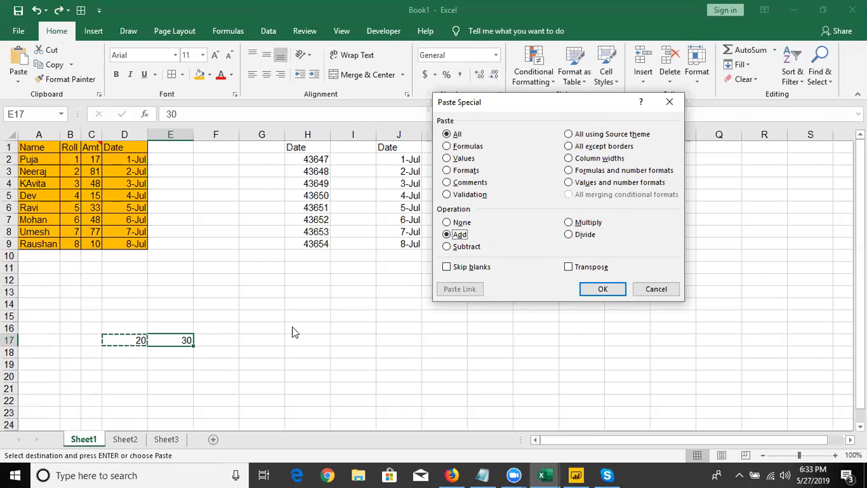
left_click(582, 289)
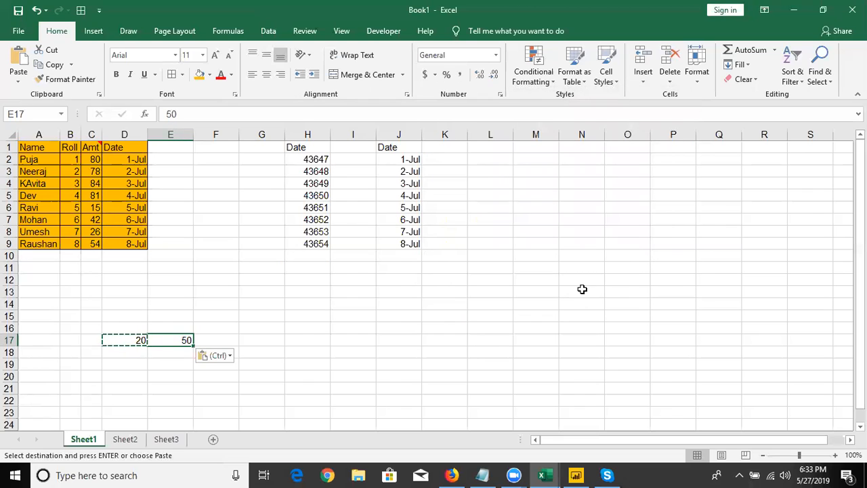
left_click(260, 241)
right_click(260, 240)
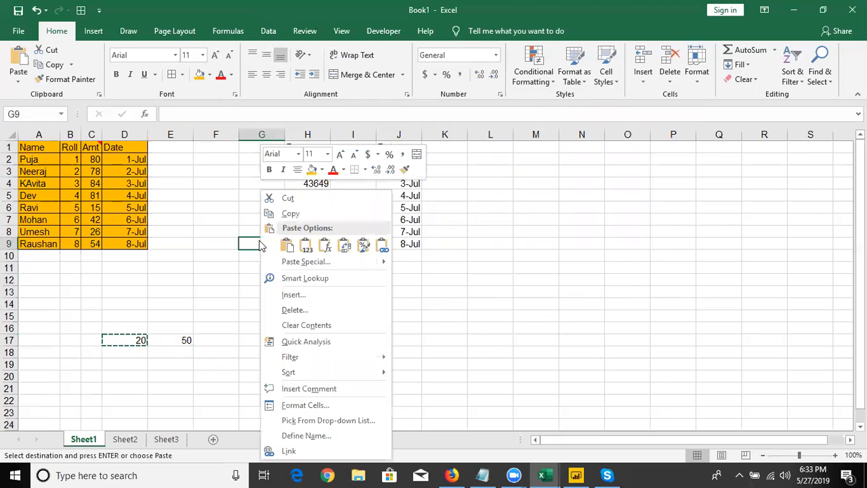
left_click(290, 265)
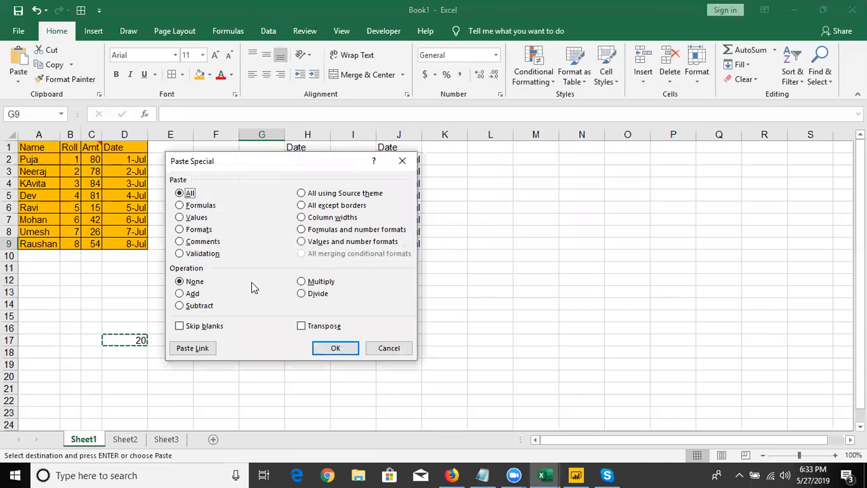
left_click(187, 294)
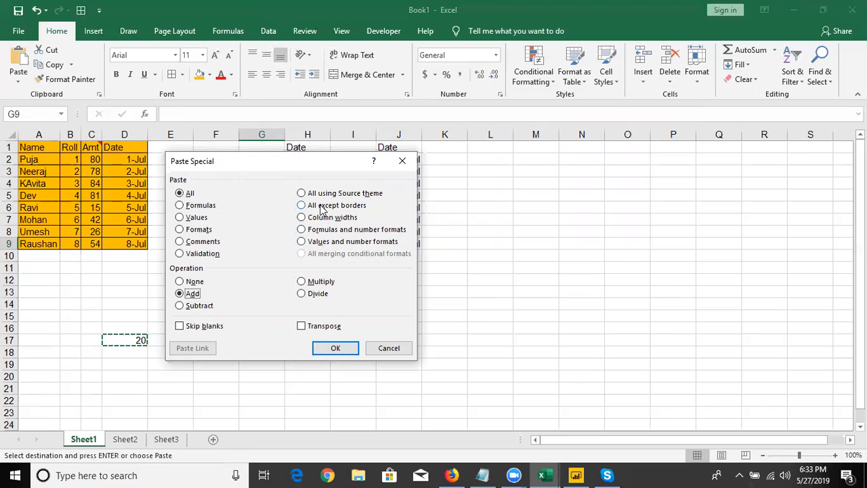
left_click_drag(308, 163, 572, 172)
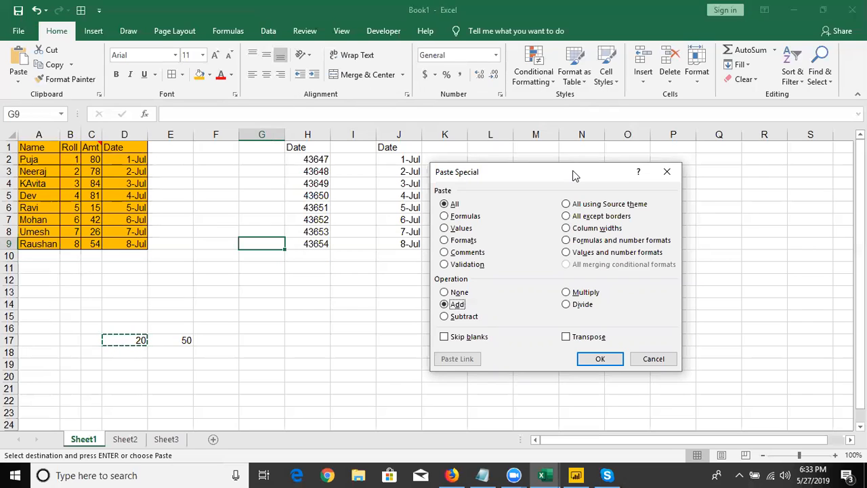
key("Escape")
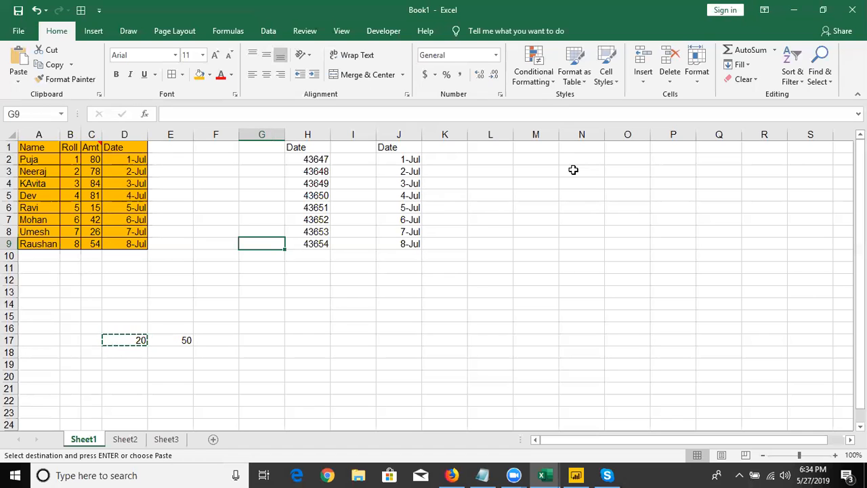
Minimize all open windows to show the desktop
key("super+d")
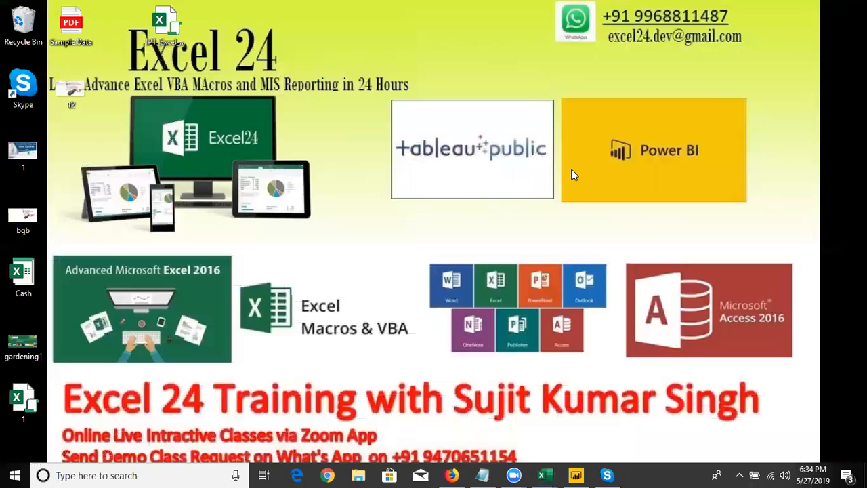